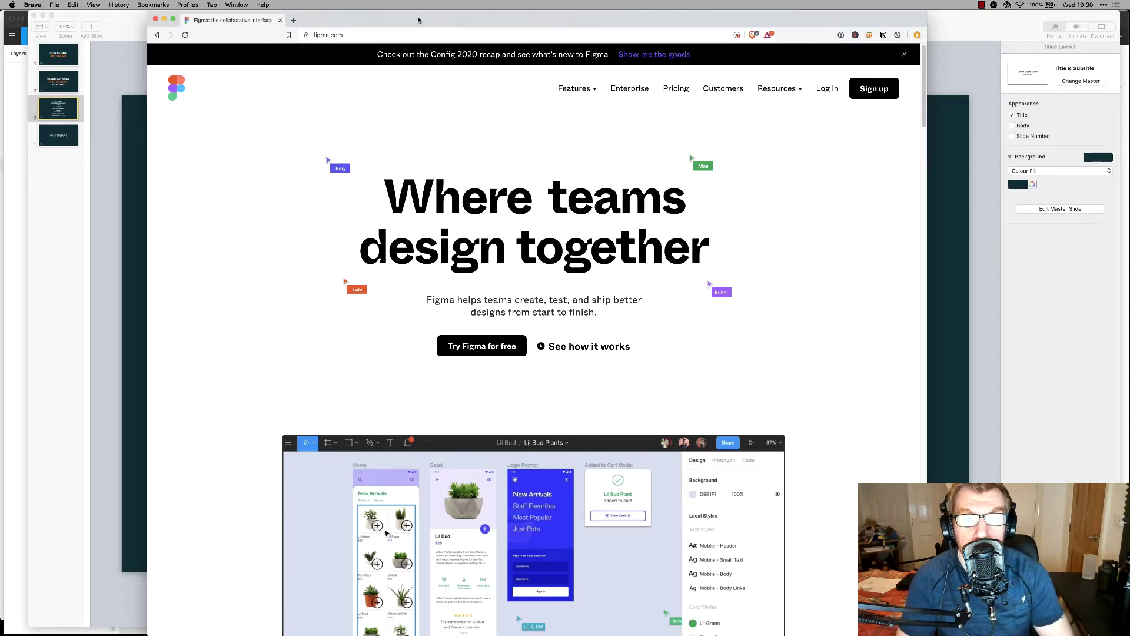
Search the web for "adobe xd" in a new tab, open the Adobe XD product page and dismiss the region prompt.
key(super+t)
text(adobe xd)
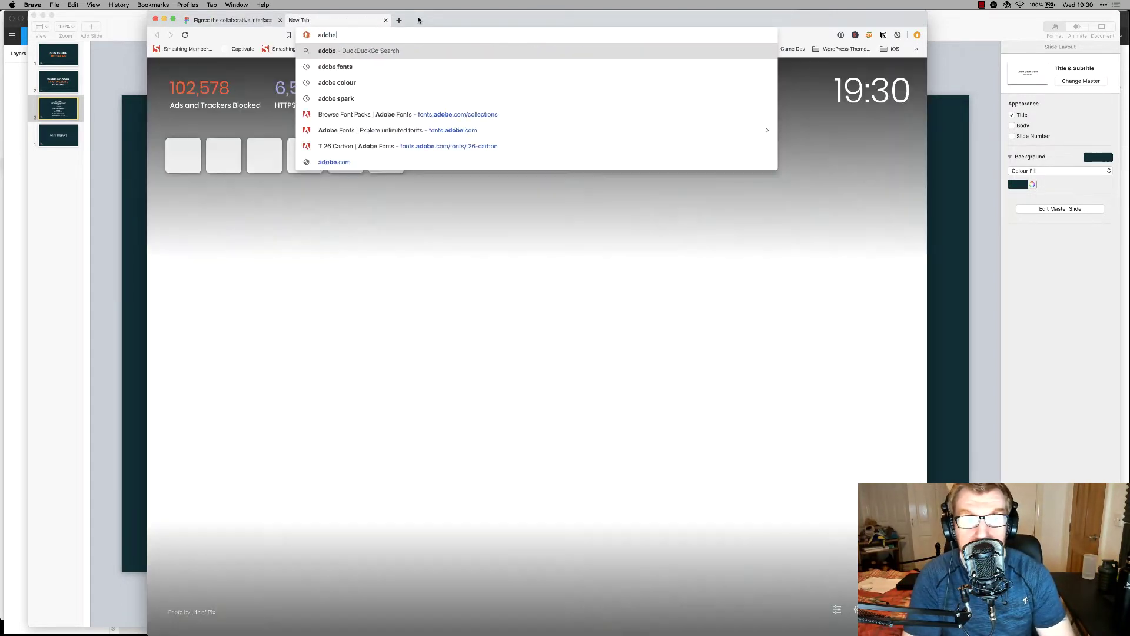
key(Return)
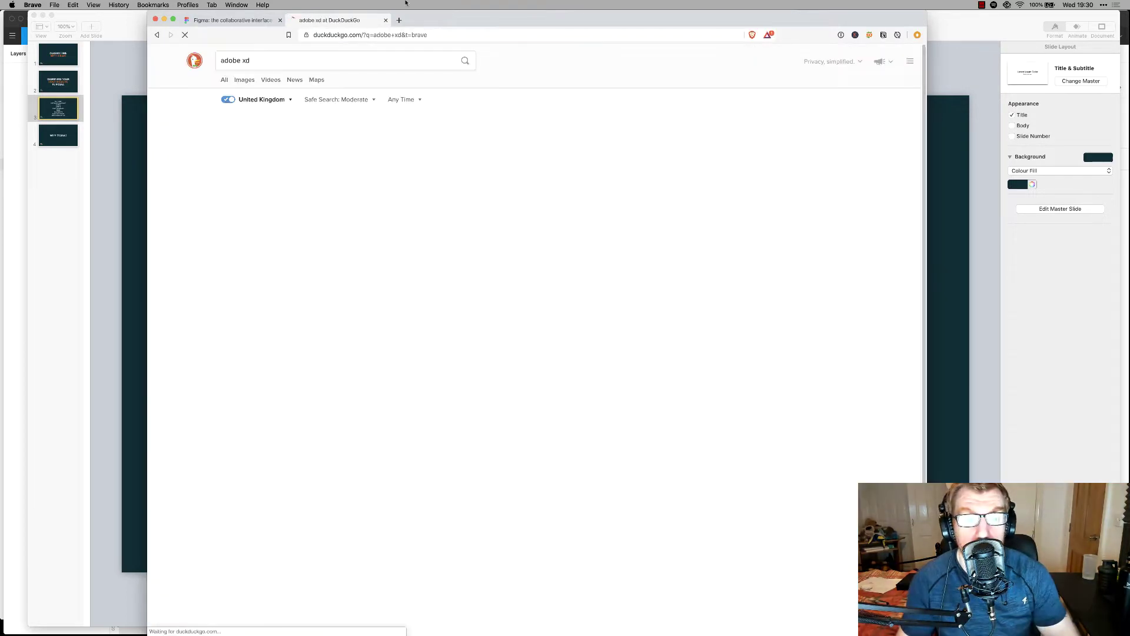
click(308, 121)
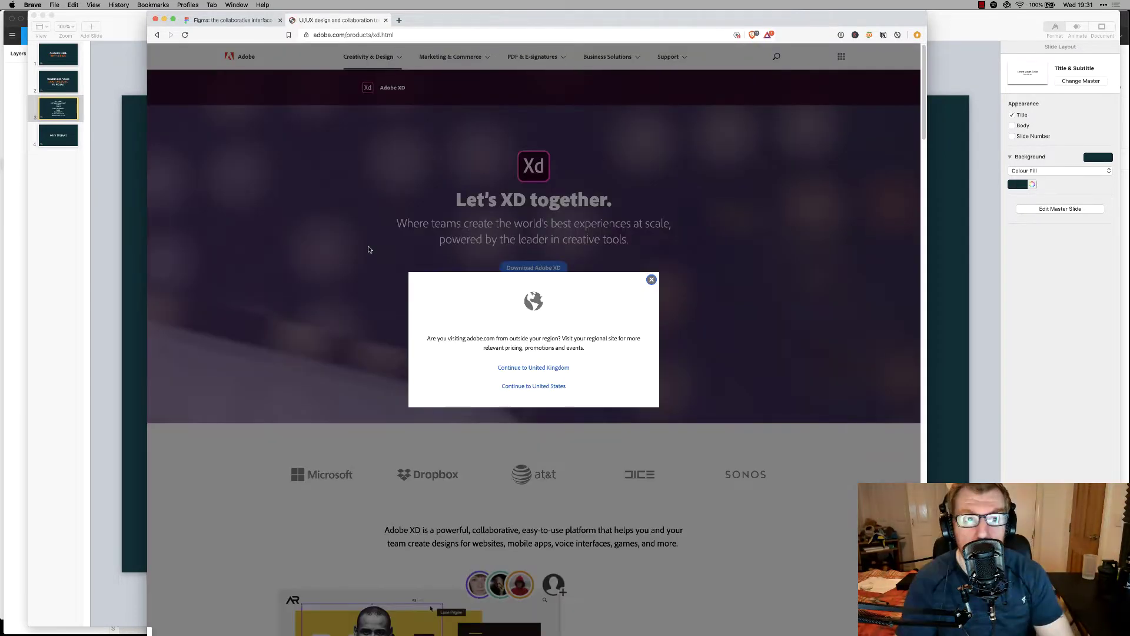
click(651, 280)
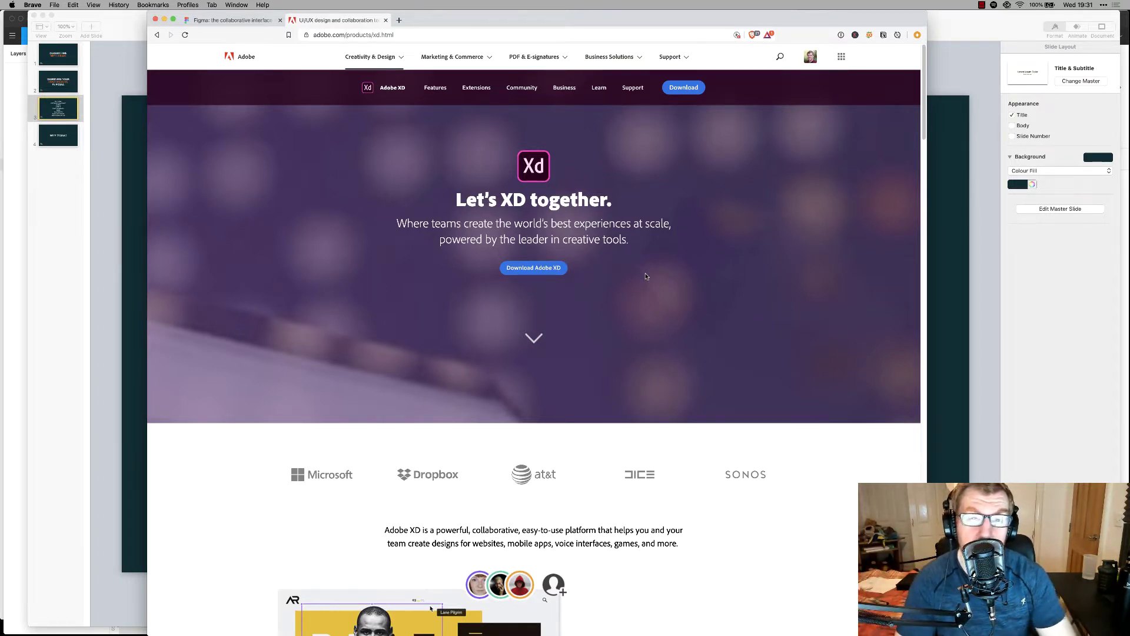
Search the web for "sketch" and view the Sketch website, then close the Sketch and Adobe XD pages.
key(super+t)
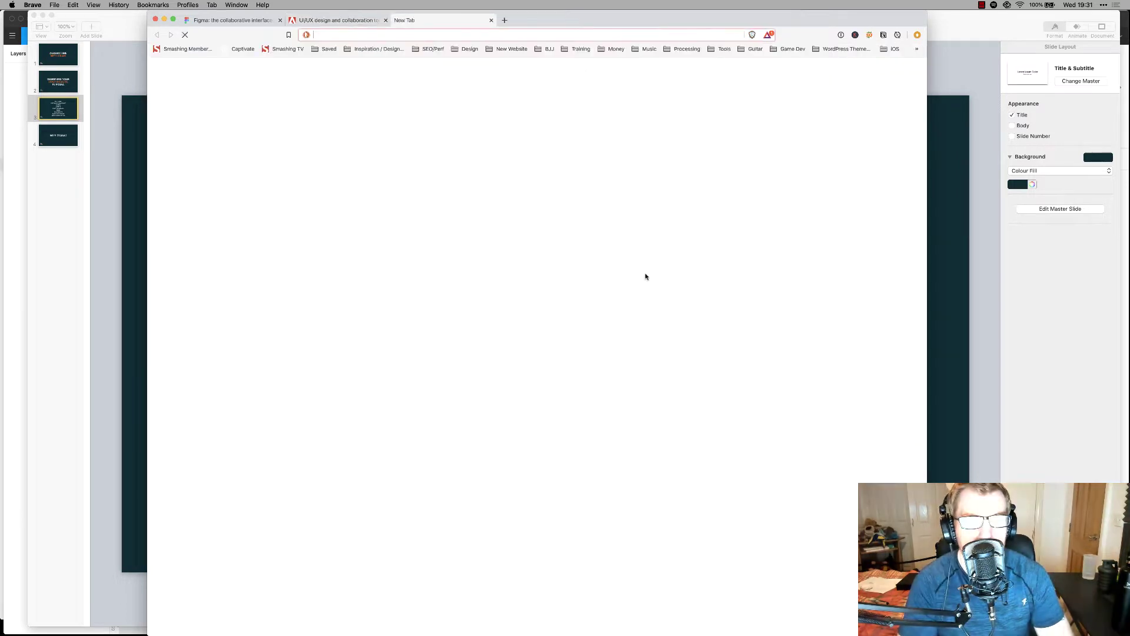
text(sketch&t=brave)
key(Return)
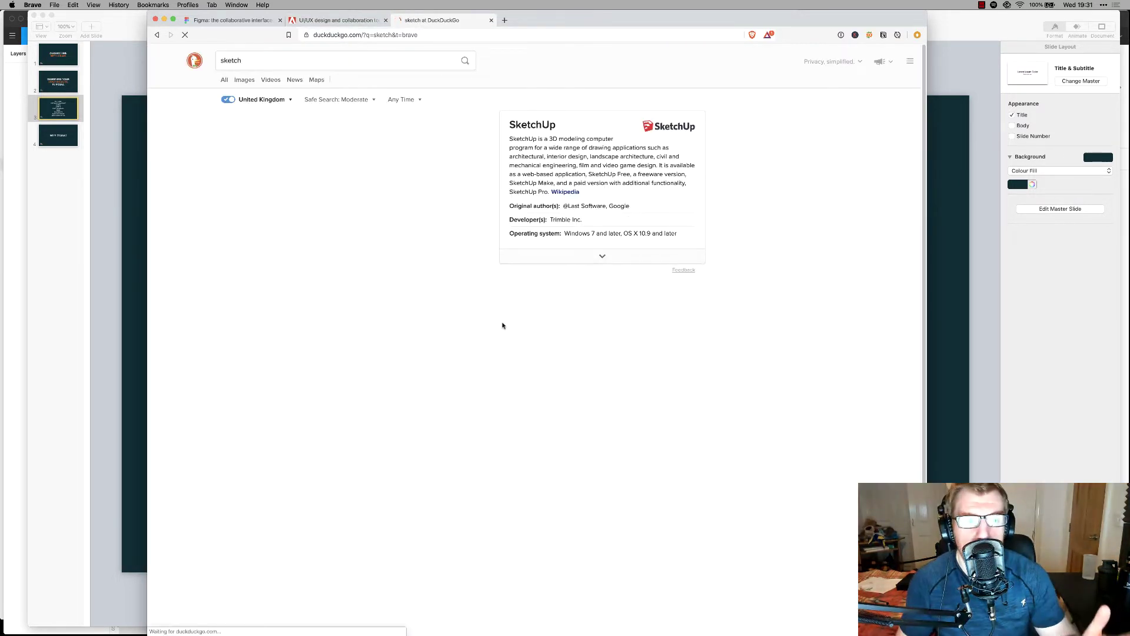
click(245, 288)
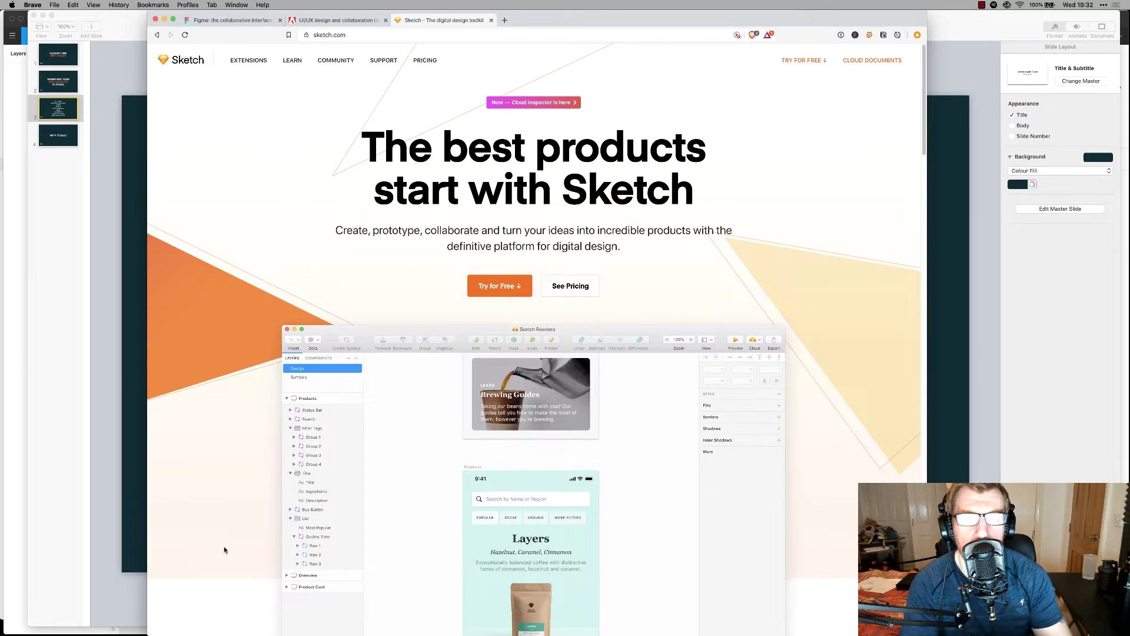
key(super+w)
key(super+w)
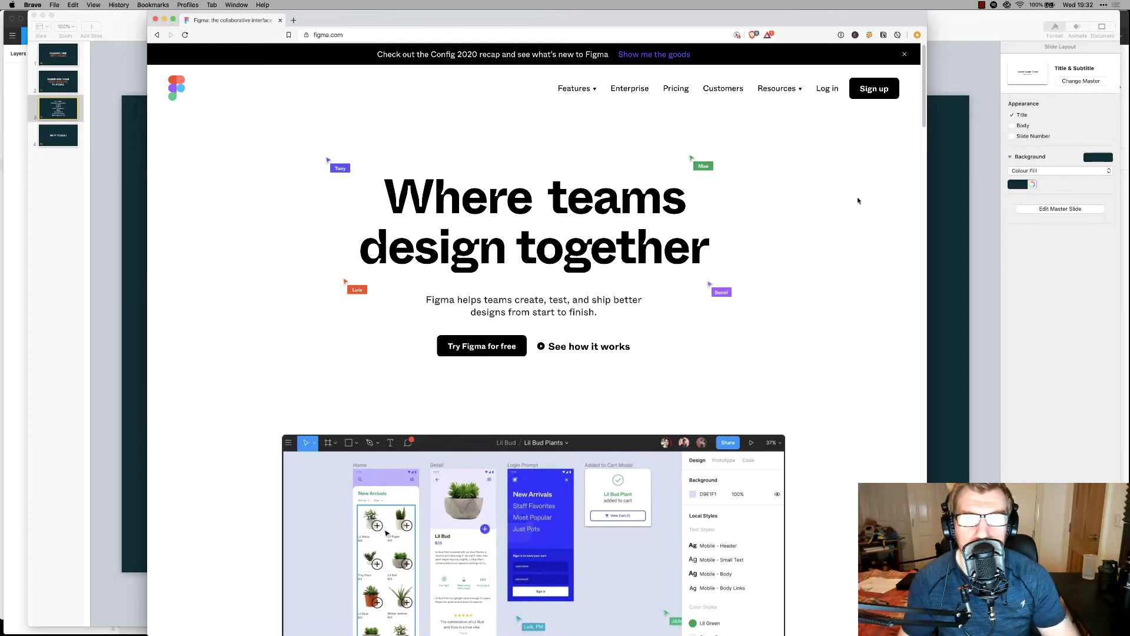
Log in to Figma with the Google account.
click(827, 89)
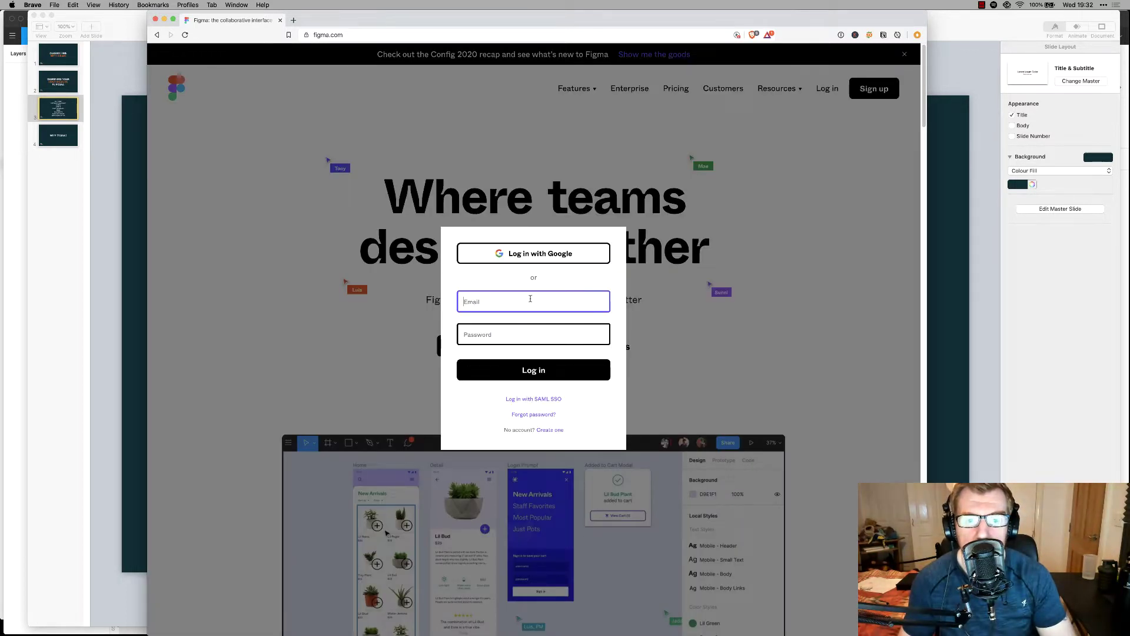
click(540, 253)
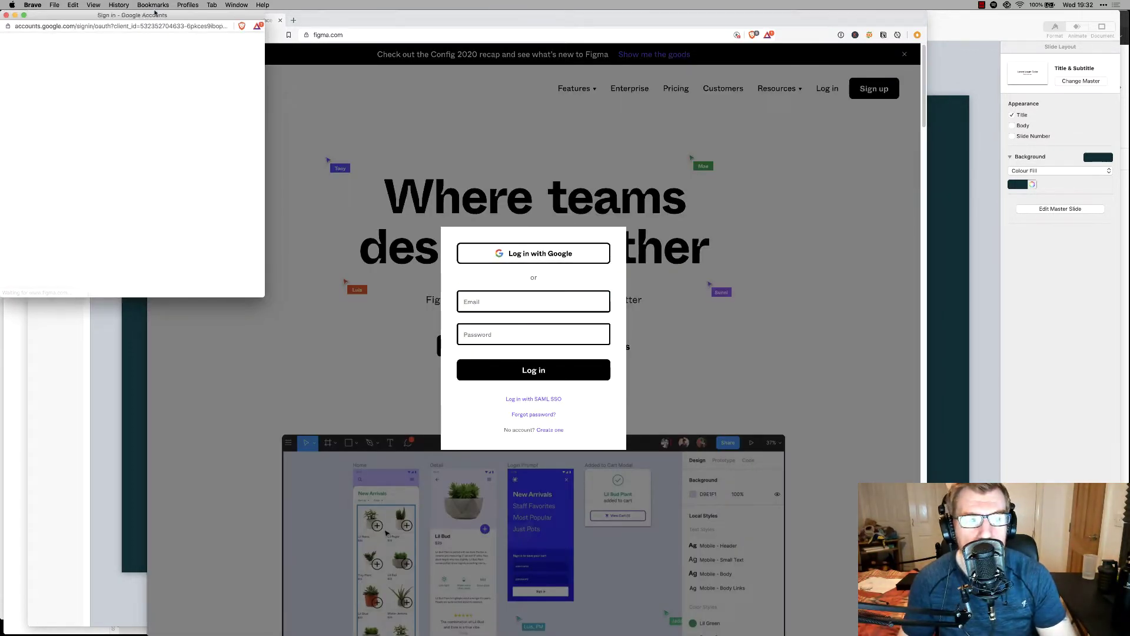
drag(145, 14, 196, 15)
click(145, 121)
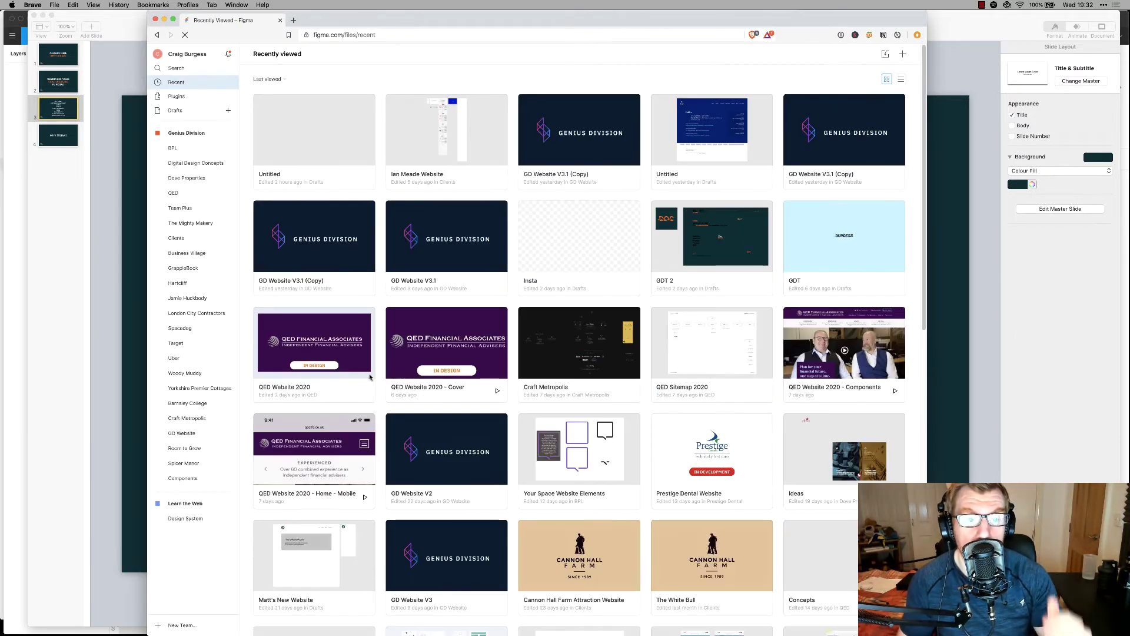
Open the most recent Untitled draft, widen the browser window and reposition it on the desktop.
click(323, 144)
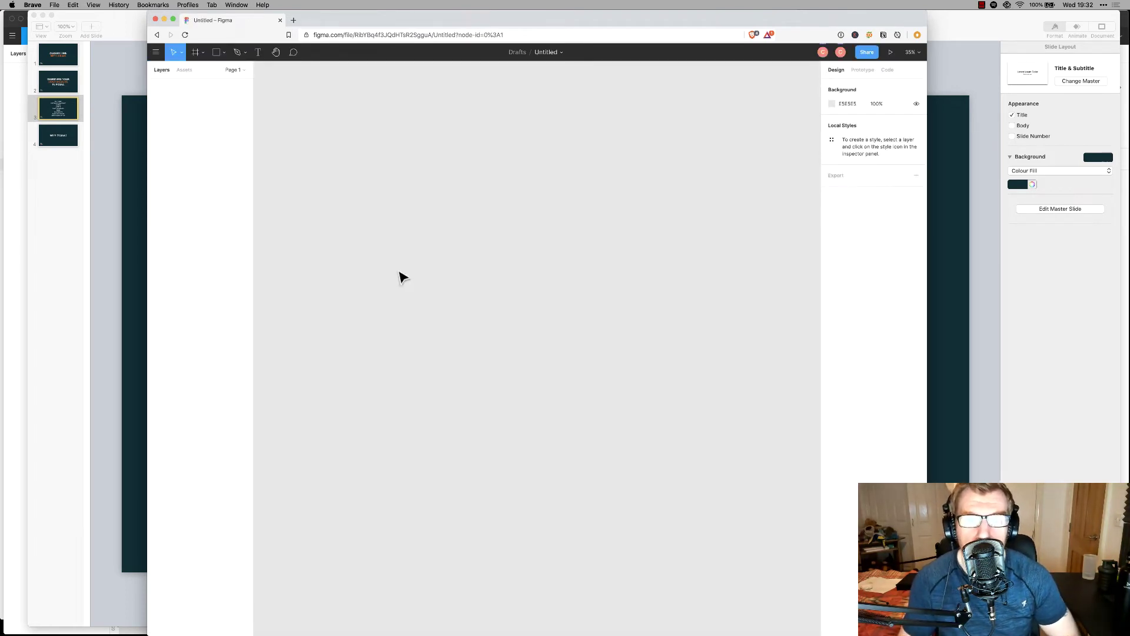
drag(926, 260, 1084, 247)
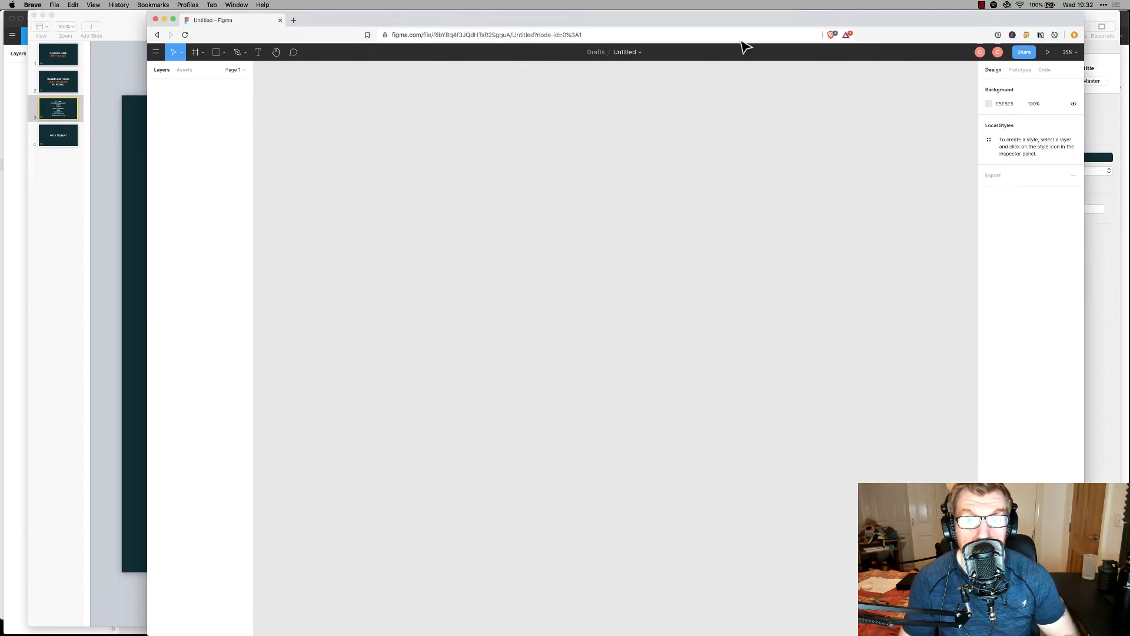
drag(759, 26, 712, 10)
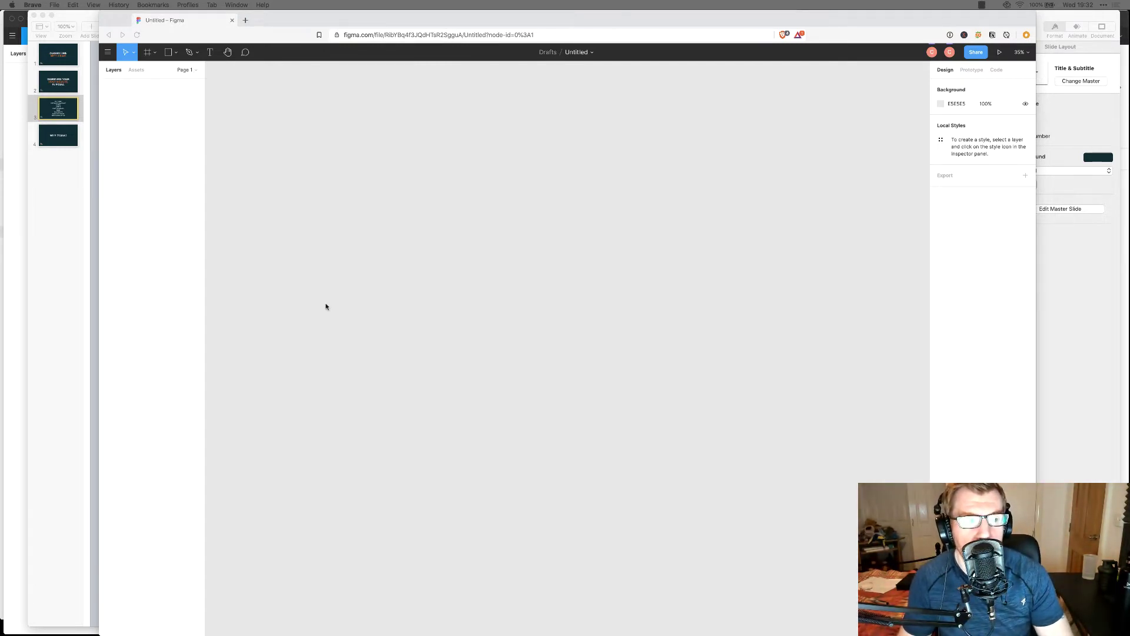
Switch to the Figma desktop app and close the other open file, leaving only the Untitled draft.
key(super+Tab)
key(Tab)
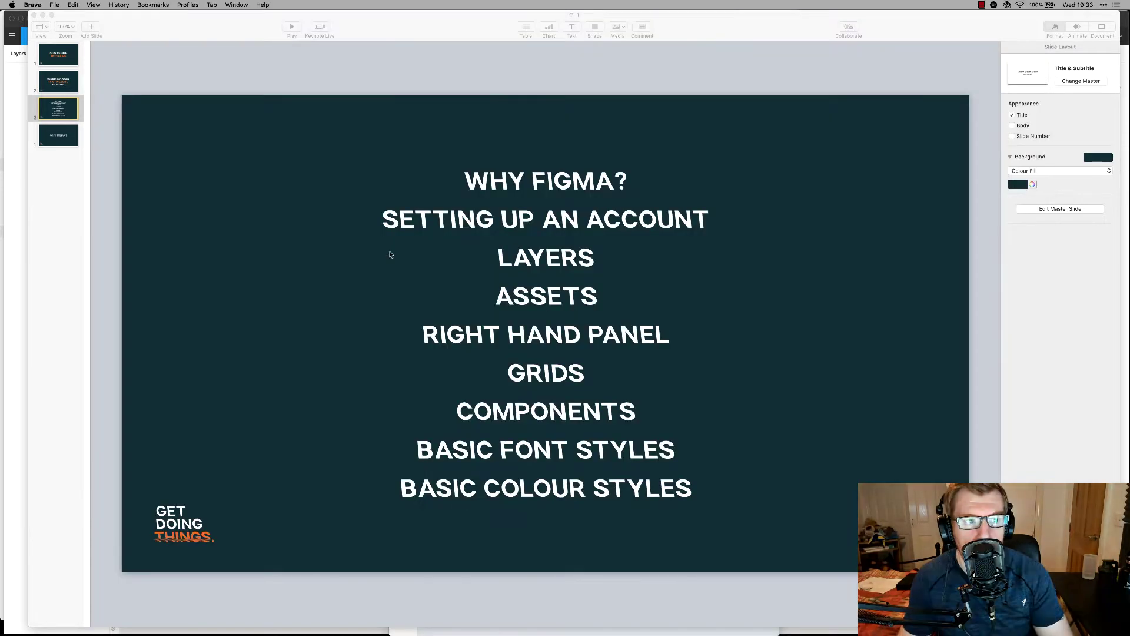
key(super+Tab)
key(Tab)
key(Tab)
key(Tab)
key(Tab)
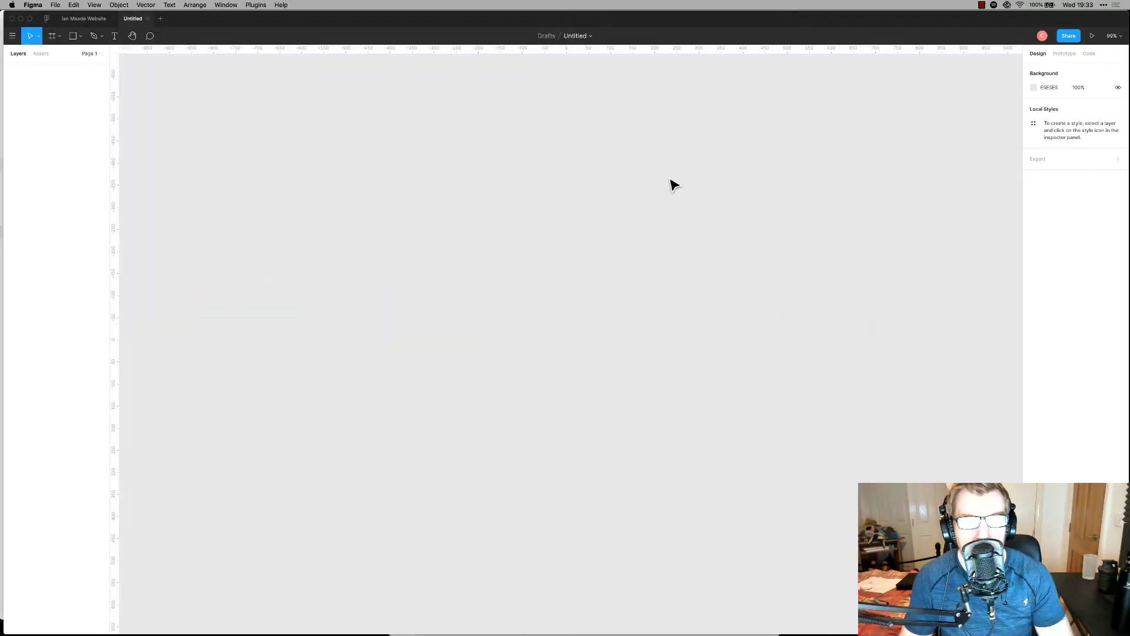
click(111, 18)
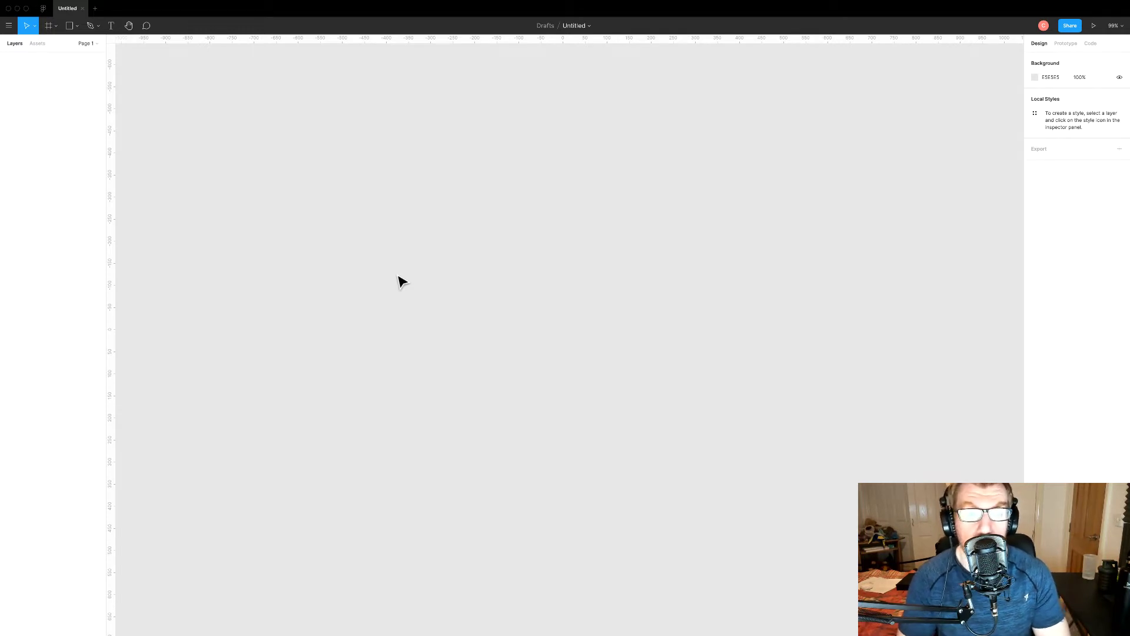
Draw a rectangle about 308 × 273 on the canvas and place a same-sized copy down and to its right.
key(r)
drag(261, 150, 396, 271)
click(543, 216)
drag(345, 209, 802, 354)
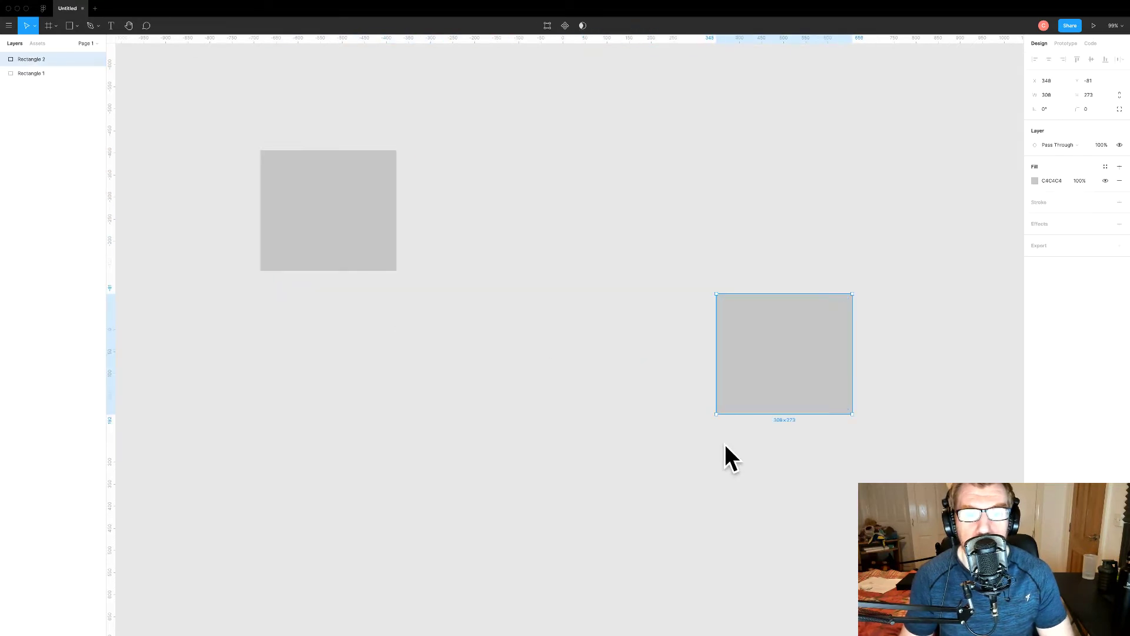
key(Escape)
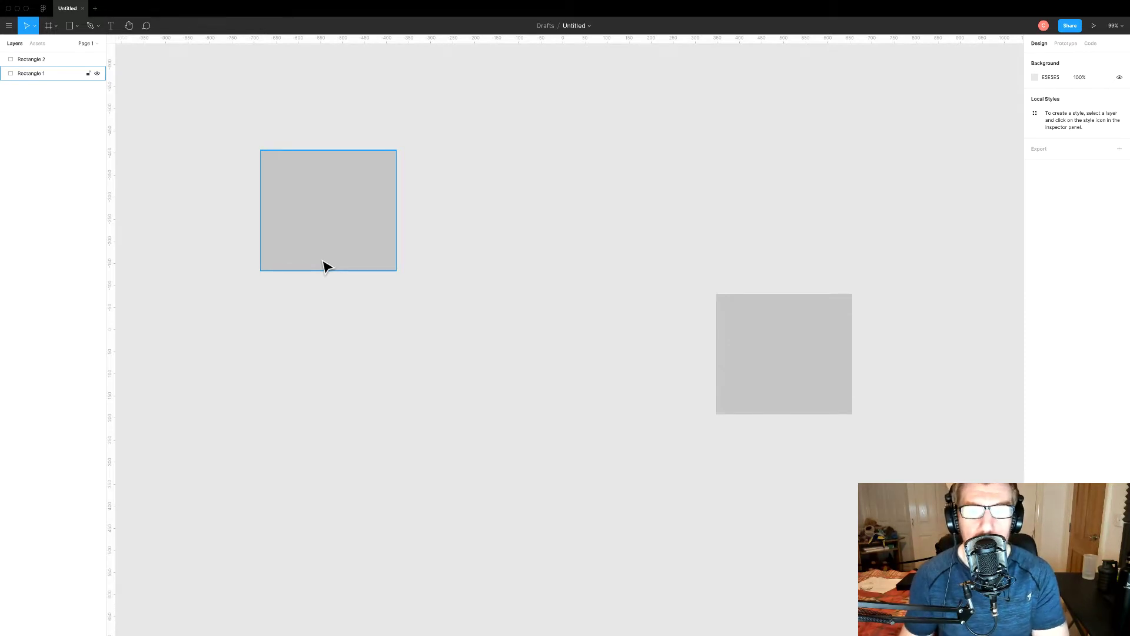
Delete both rectangles from the canvas.
drag(556, 285, 746, 408)
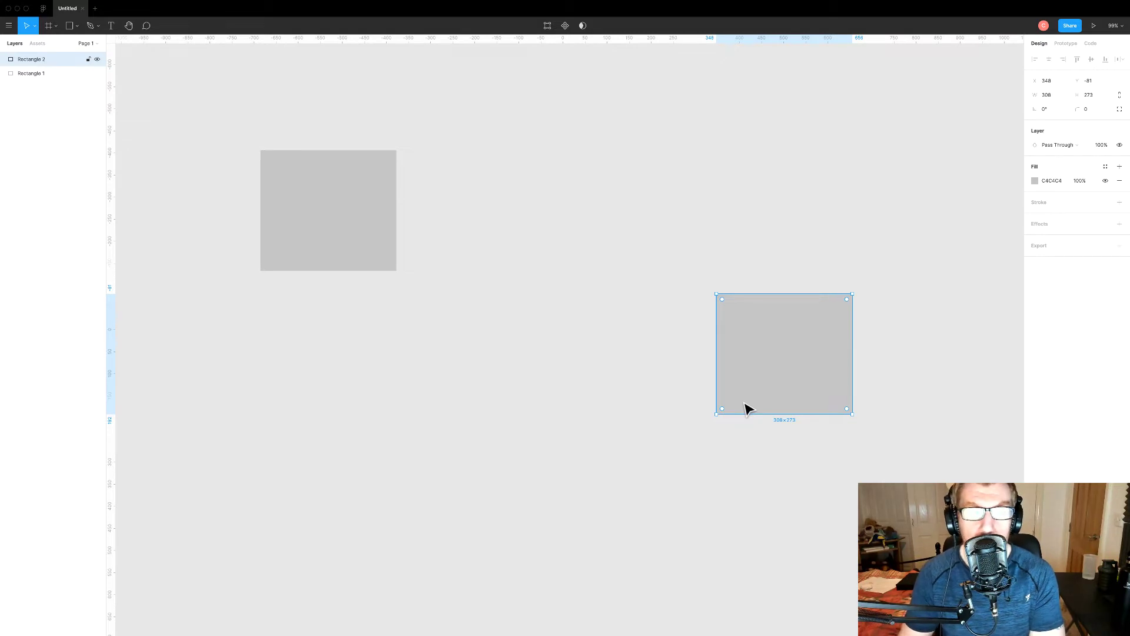
key(Delete)
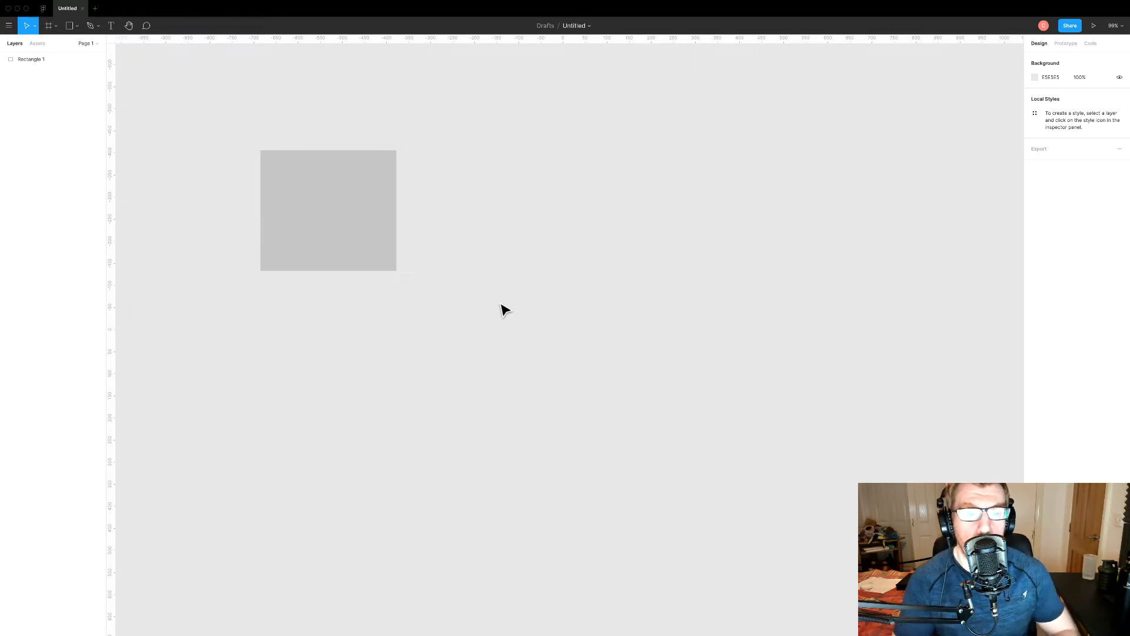
click(354, 253)
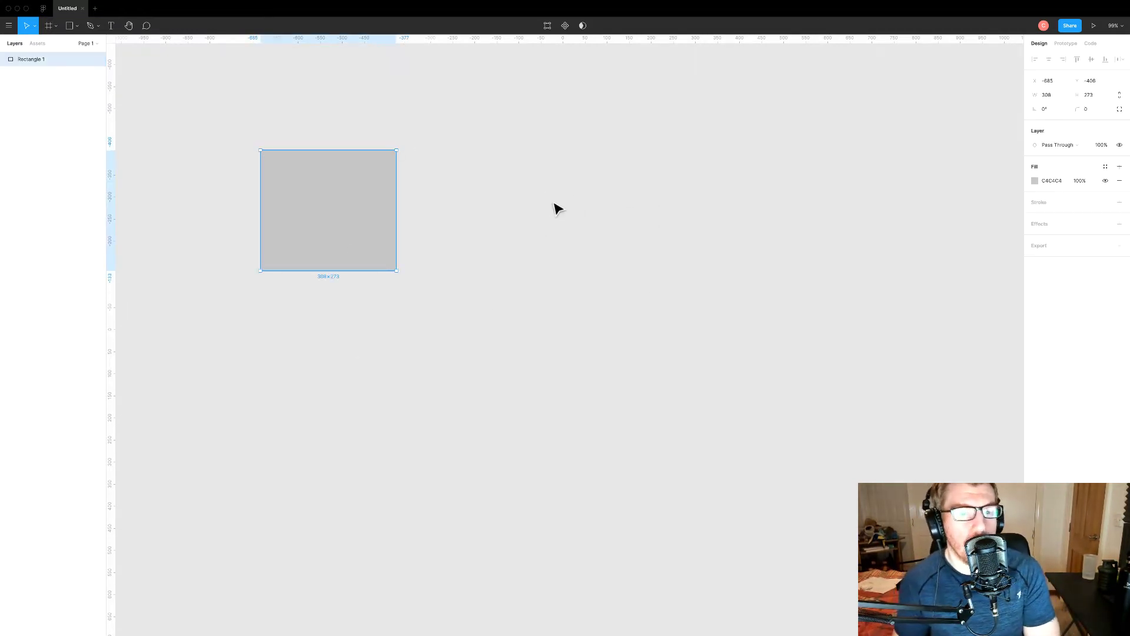
key(Delete)
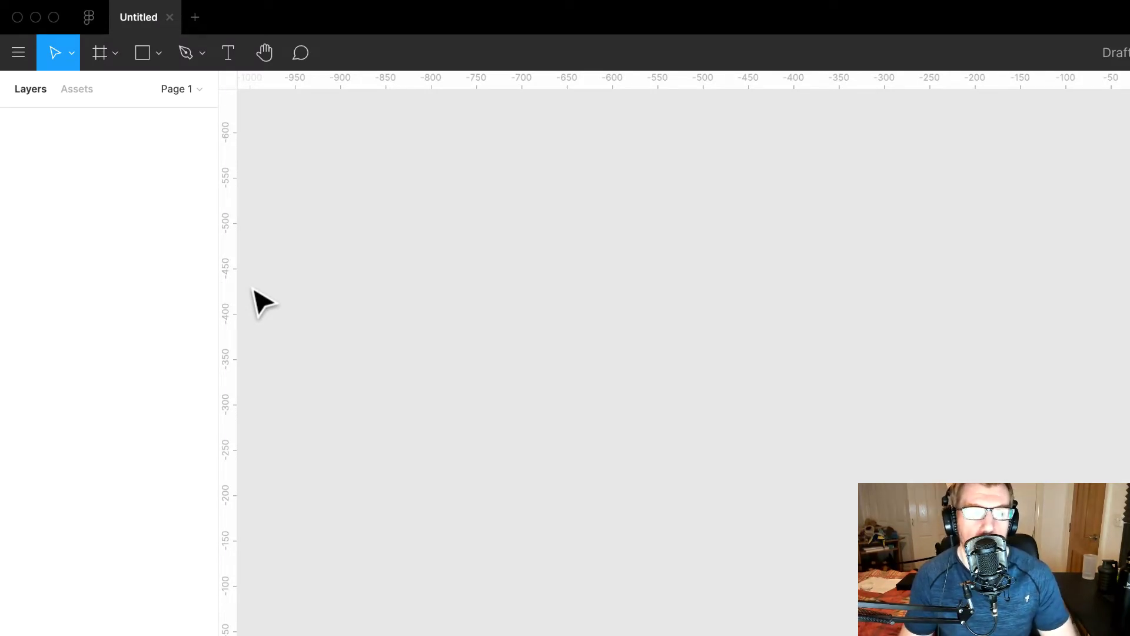
Draw four separate rectangles on the empty canvas and deselect them.
key(r)
mouse_move(861, 281)
mouse_down()
mouse_move(1125, 482)
mouse_move(1121, 630)
mouse_up()
key(r)
key(r)
drag(859, 633, 675, 534)
key(r)
drag(906, 489, 1127, 633)
click(316, 345)
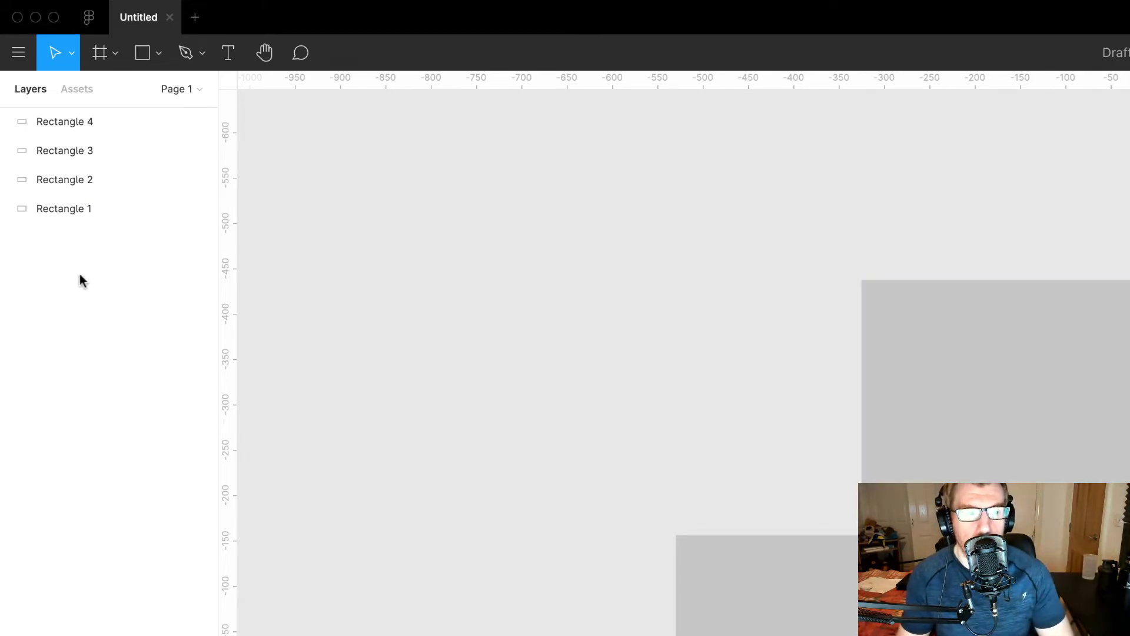
Group the four rectangles, expand the group and rename it "This is my new group".
click(88, 200)
shift+click(88, 121)
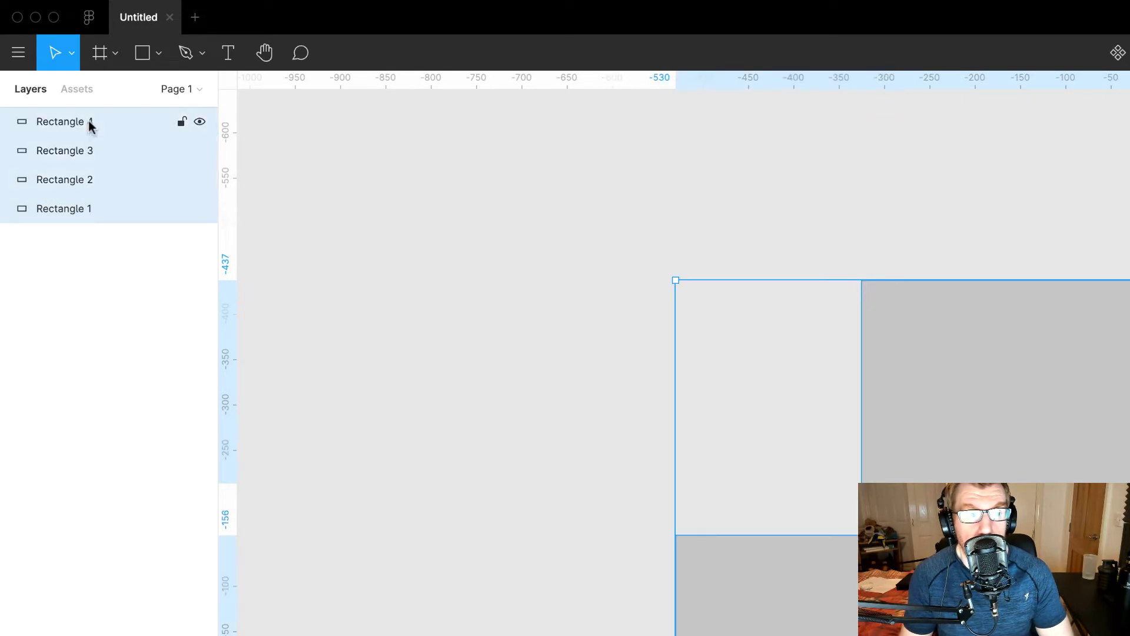
key(ctrl+g)
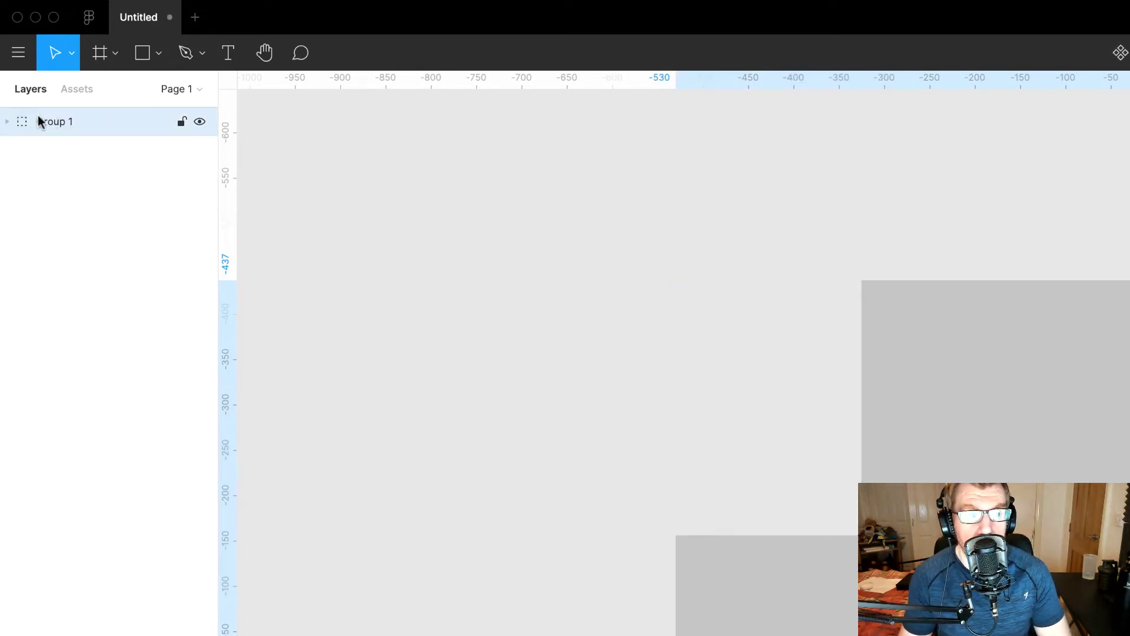
click(7, 121)
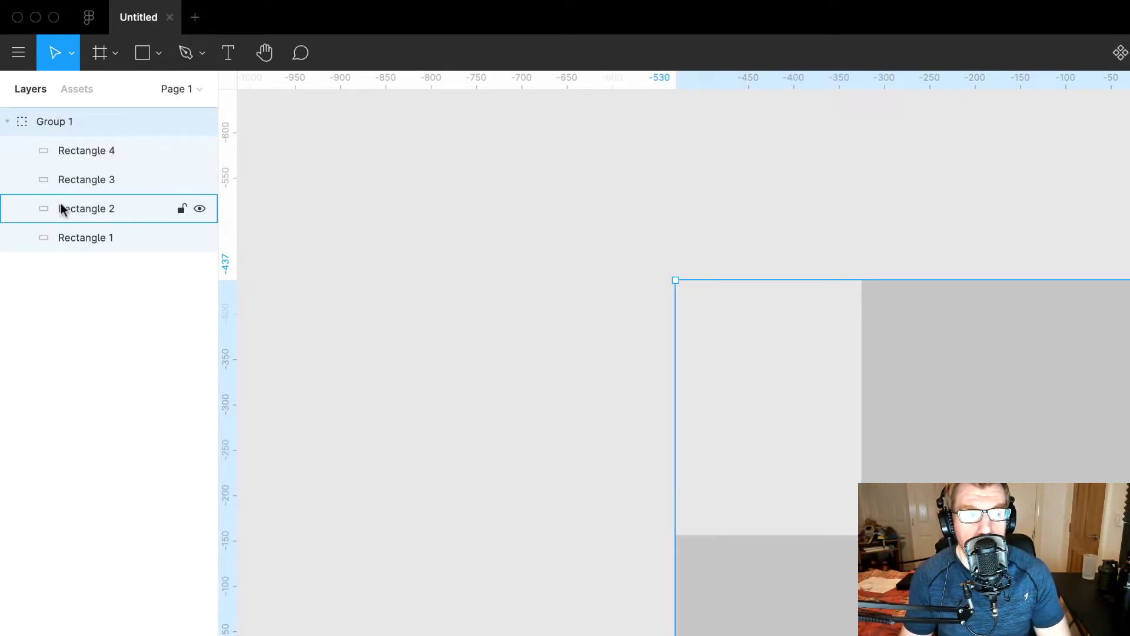
double_click(52, 121)
text(This is my new group)
key(Return)
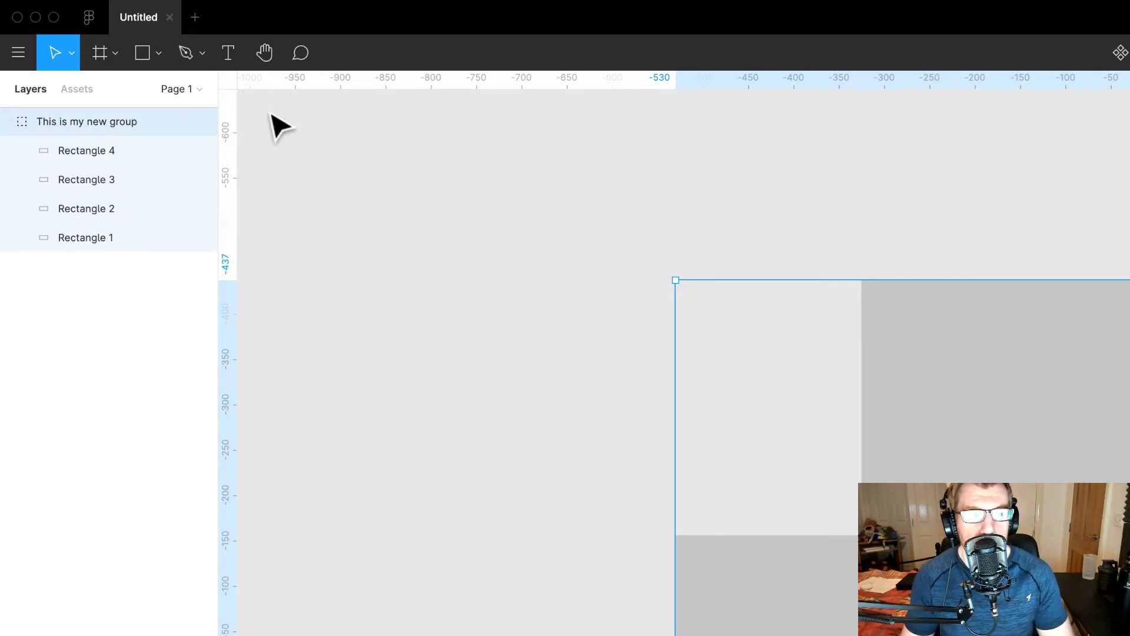
Hide Rectangle 4 inside the group and show it again, twice.
click(206, 152)
click(200, 152)
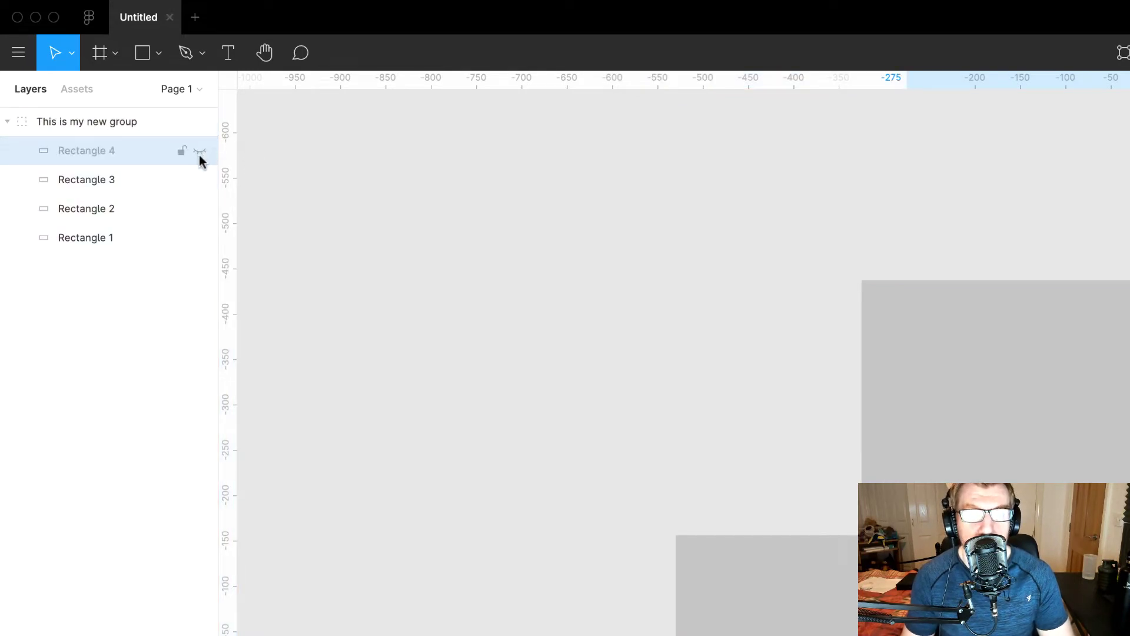
click(200, 152)
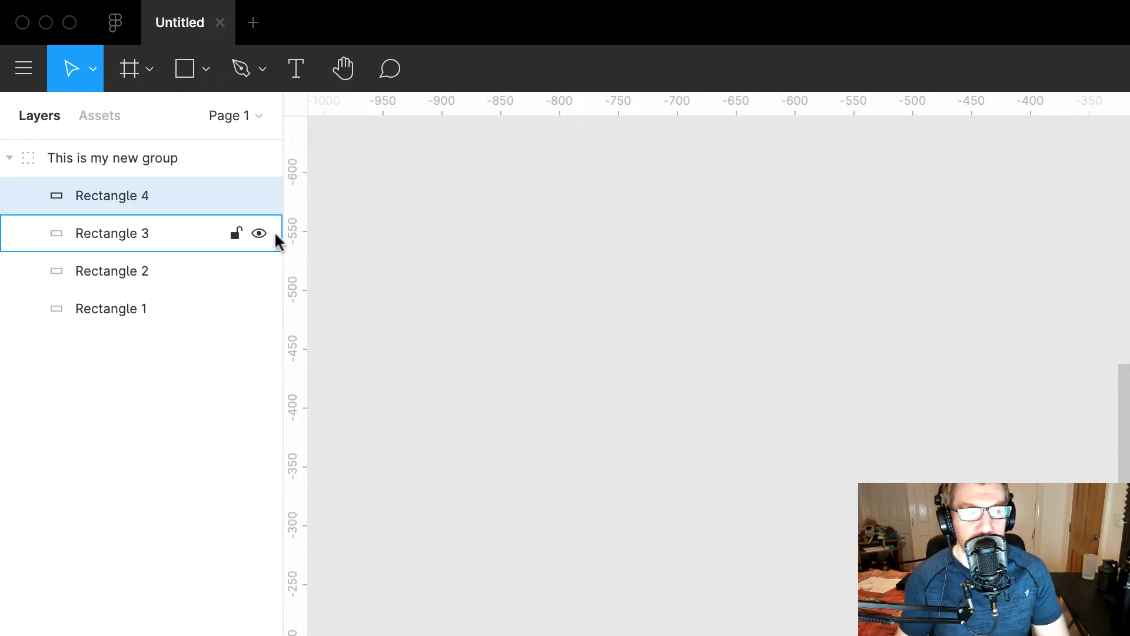
click(258, 197)
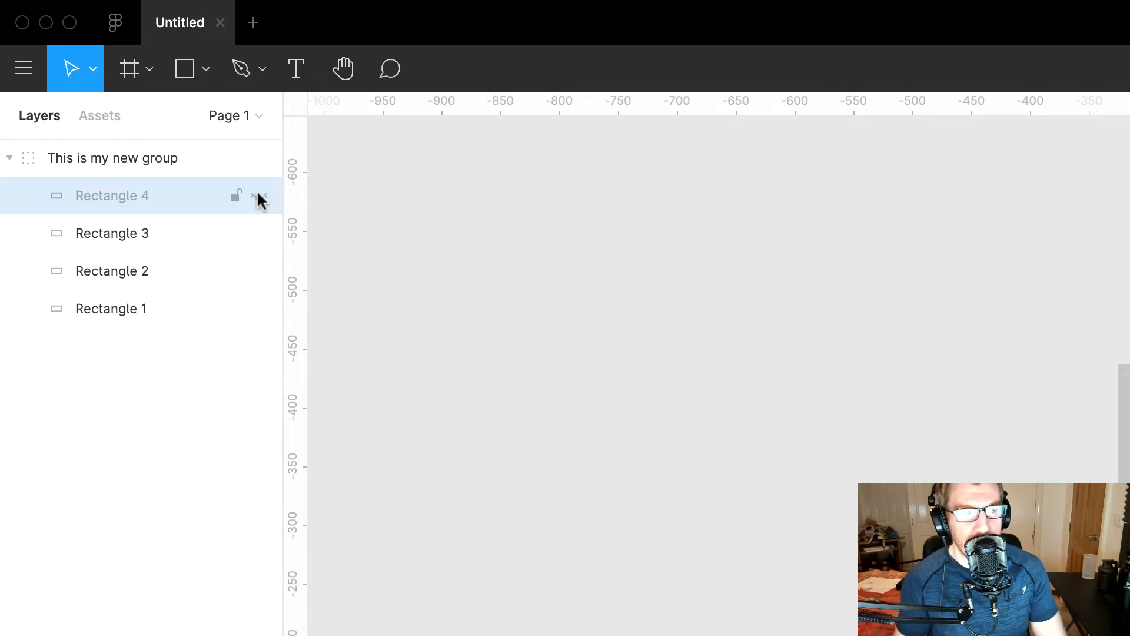
click(259, 196)
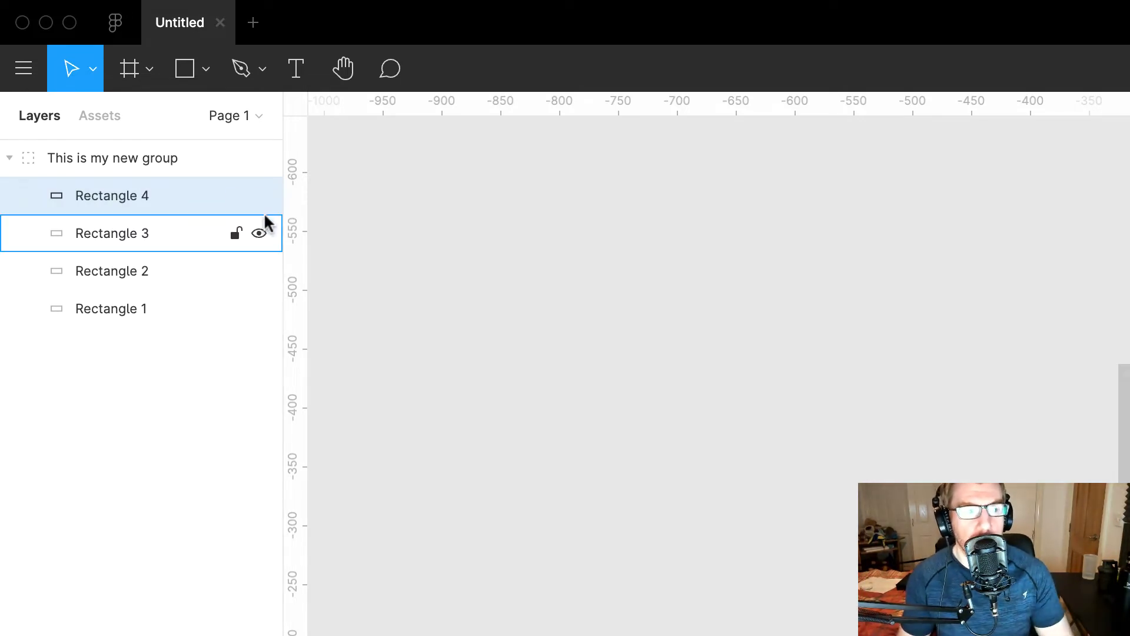
Lock Rectangle 4, and test the lock by selecting the group on the canvas and the locked layer in turn.
click(234, 198)
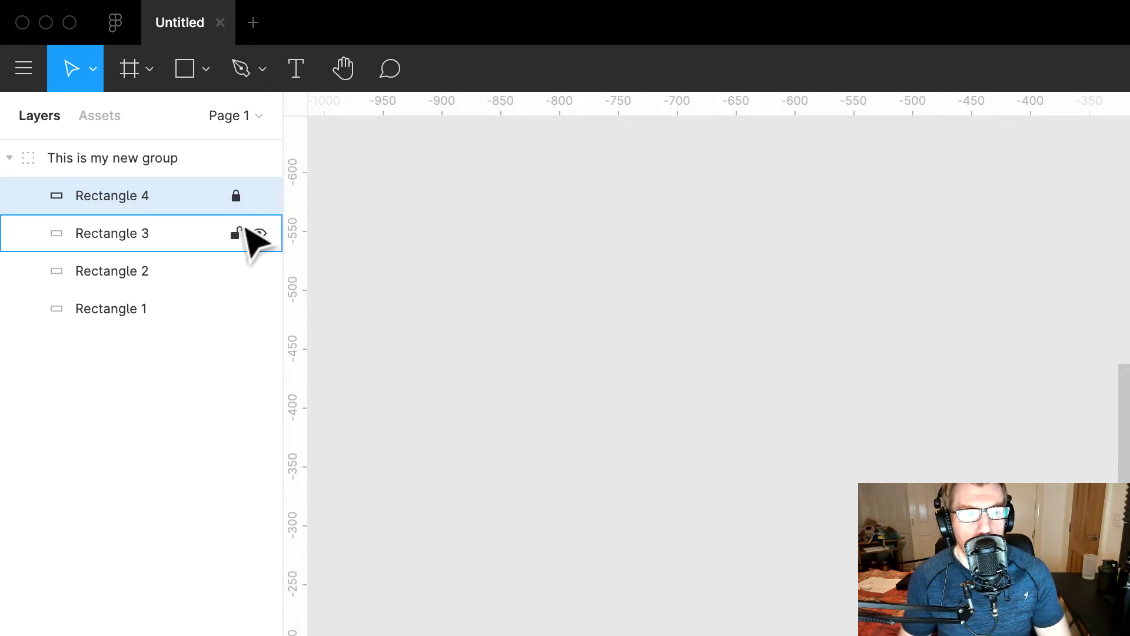
click(848, 463)
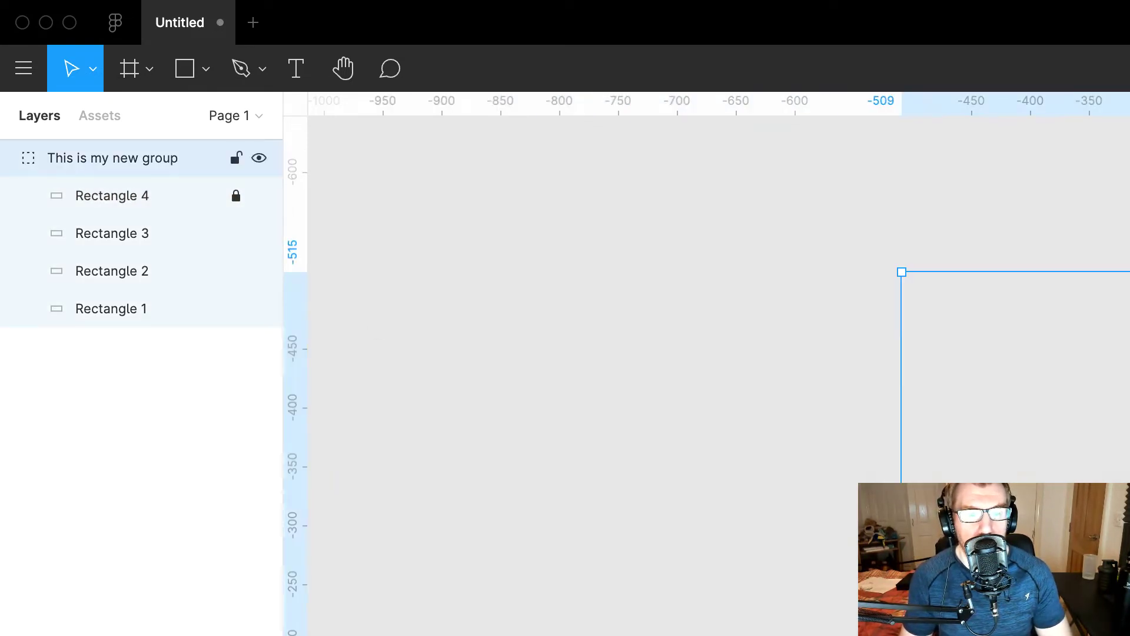
click(188, 207)
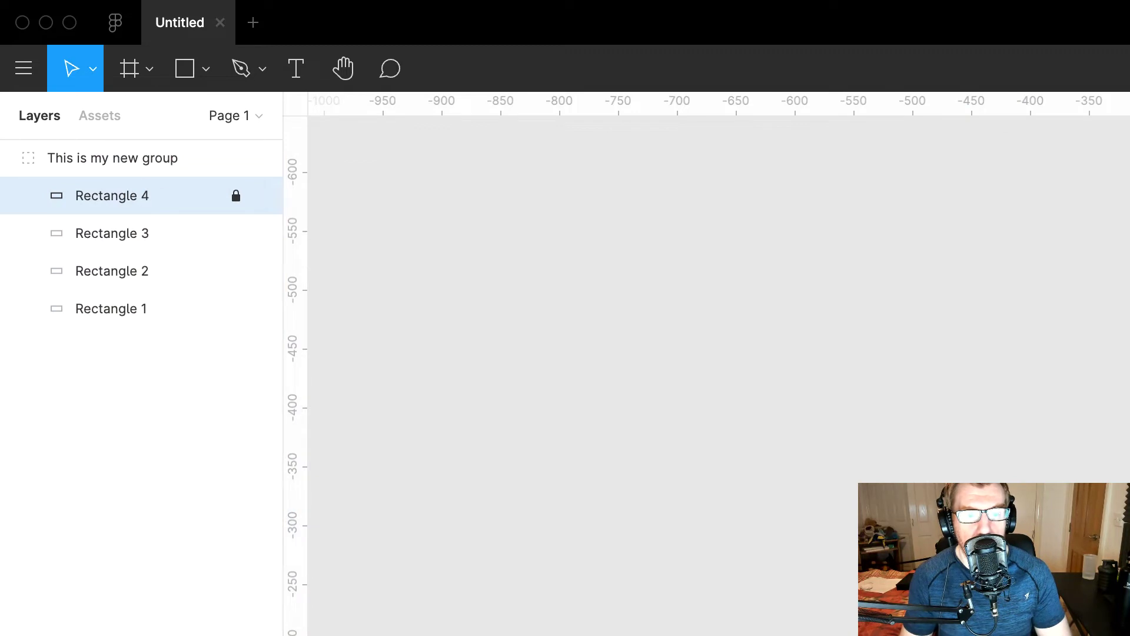
Unlock Rectangle 4 and delete the whole group of four rectangles from the canvas.
key(Escape)
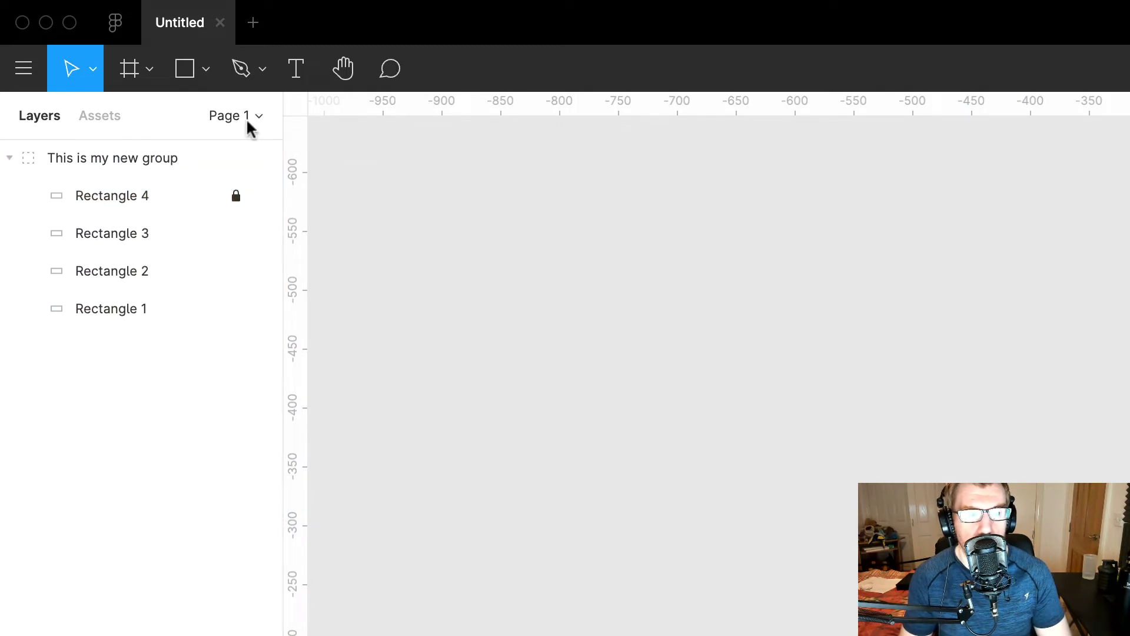
click(236, 196)
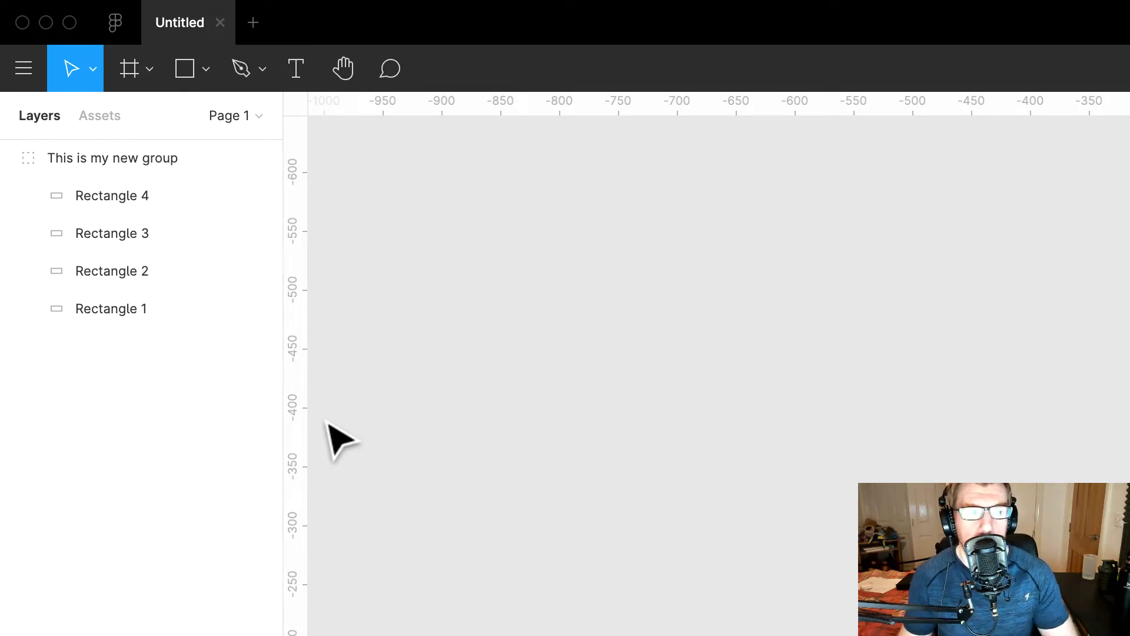
drag(233, 118, 612, 393)
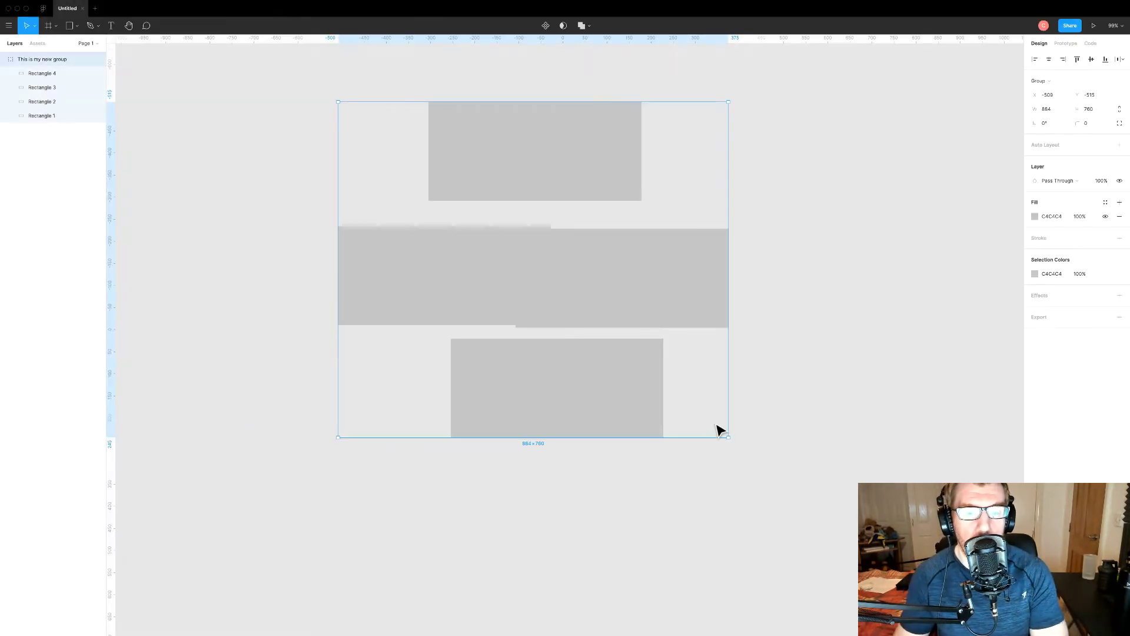
key(Delete)
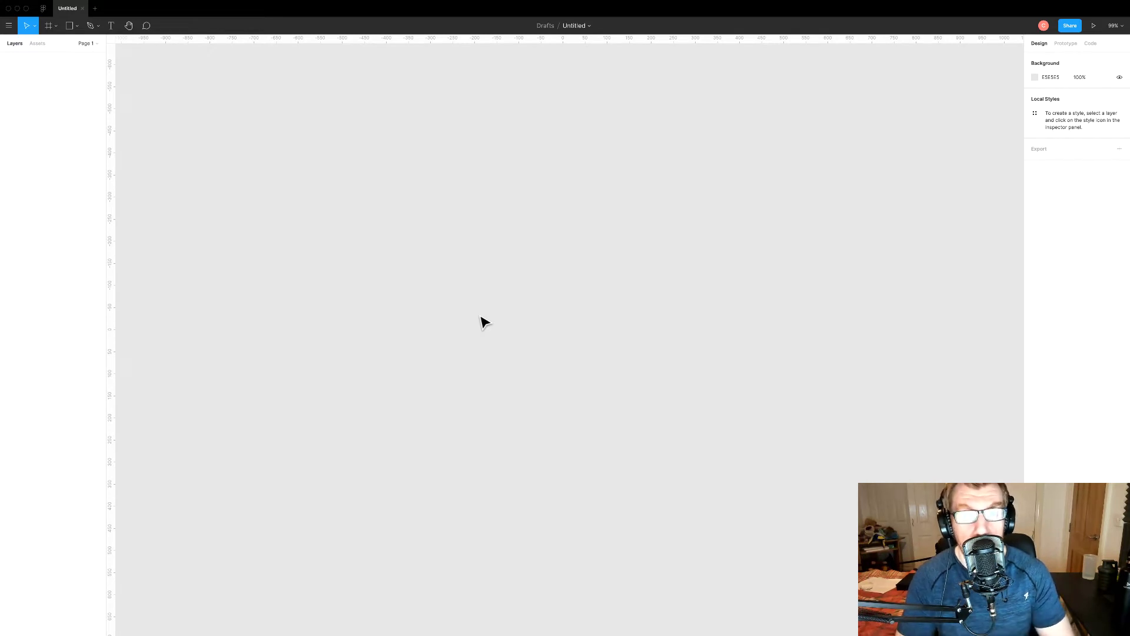
Draw a landscape frame about 888 × 627 and a narrower portrait frame beside it on the canvas.
drag(447, 210, 394, 290)
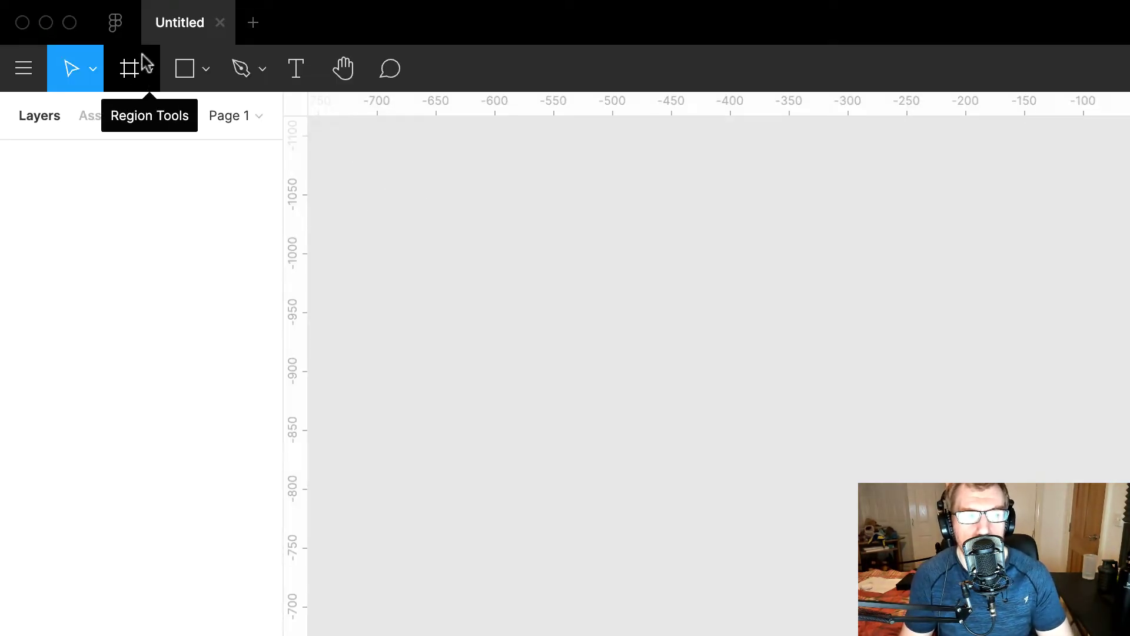
click(131, 69)
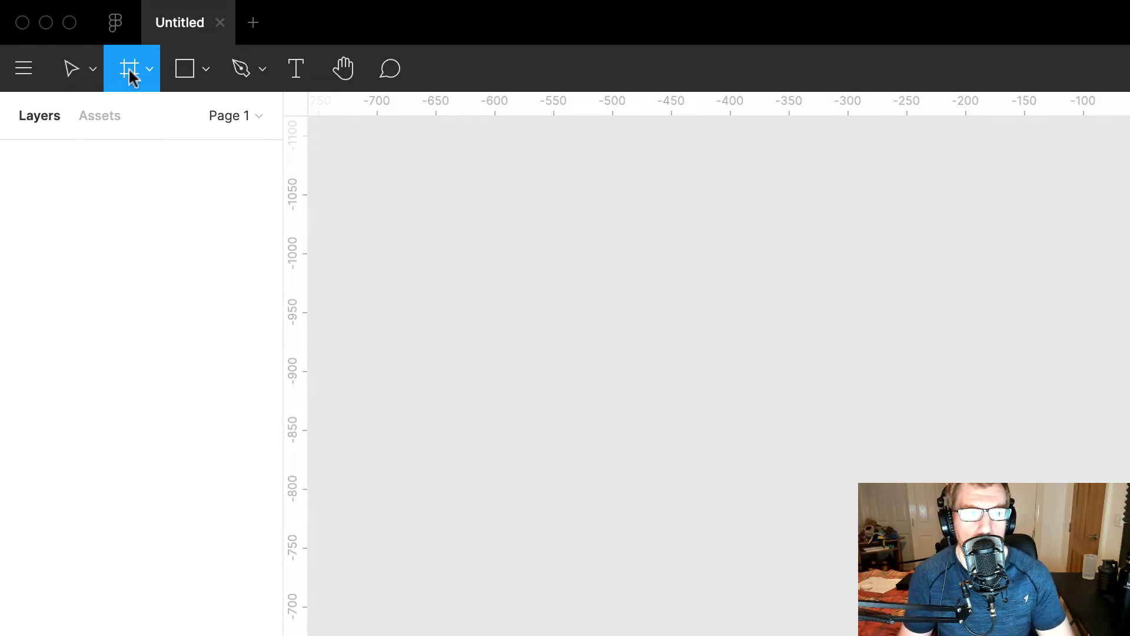
drag(885, 414, 1129, 635)
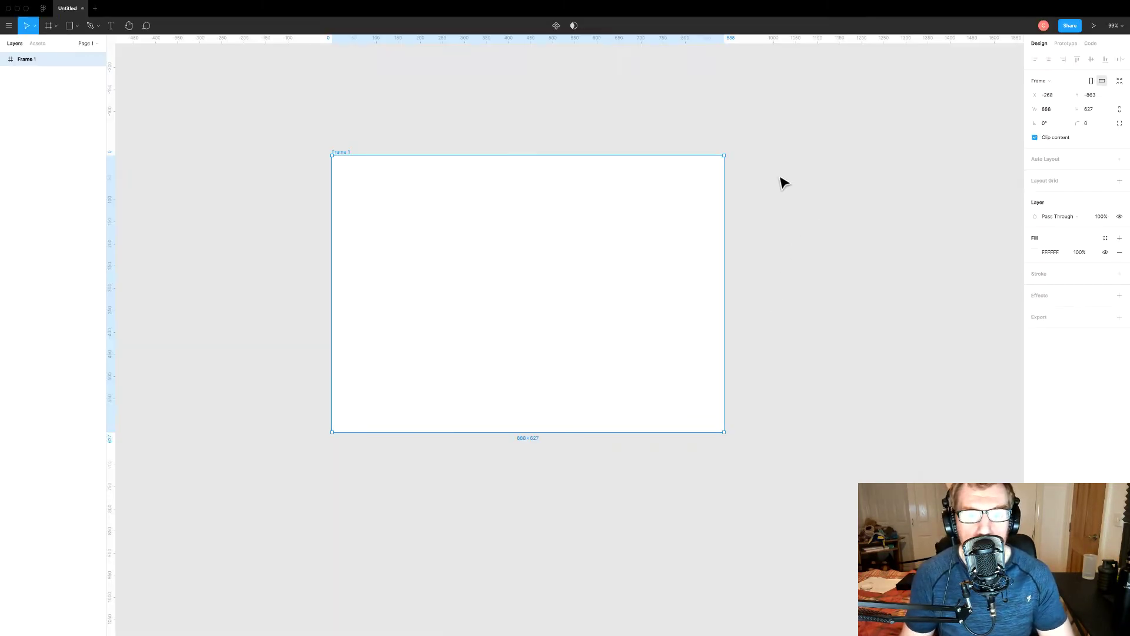
click(922, 400)
key(f)
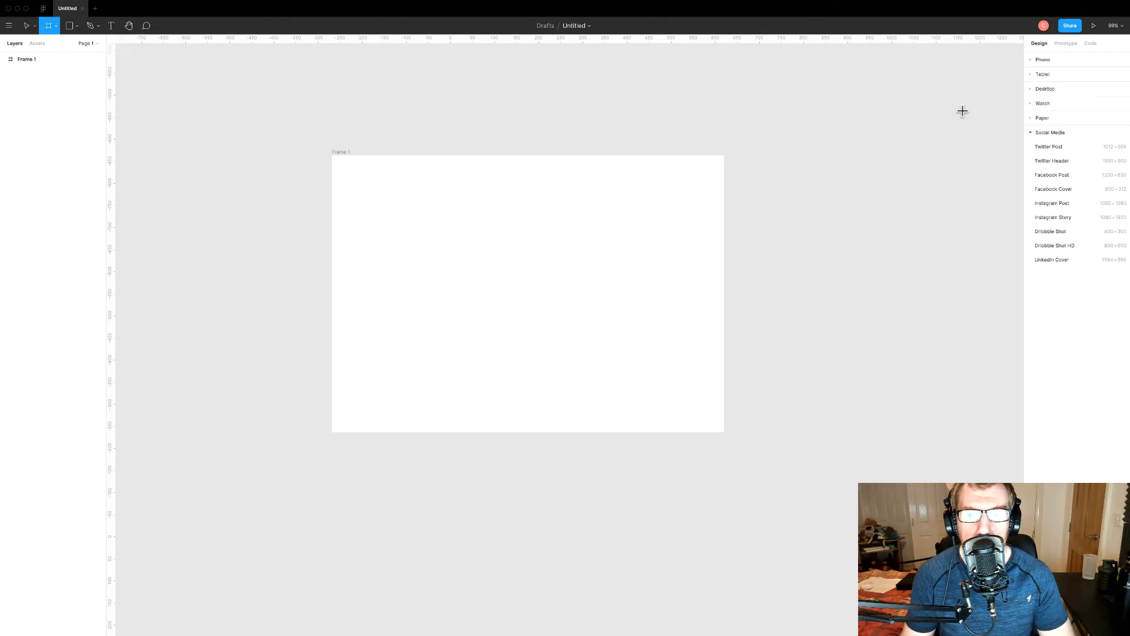
drag(958, 110, 839, 344)
key(Escape)
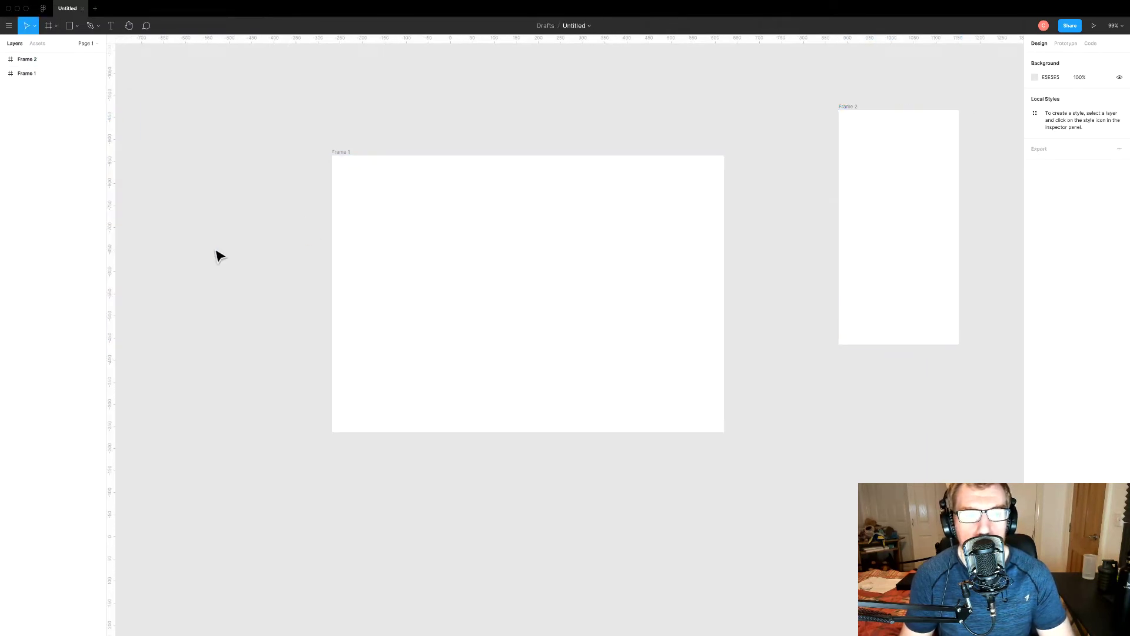
Draw a rectangle about 401 × 268 inside Frame 1 and move Frame 2 closer, level with Frame 1's upper edge.
click(38, 60)
key(r)
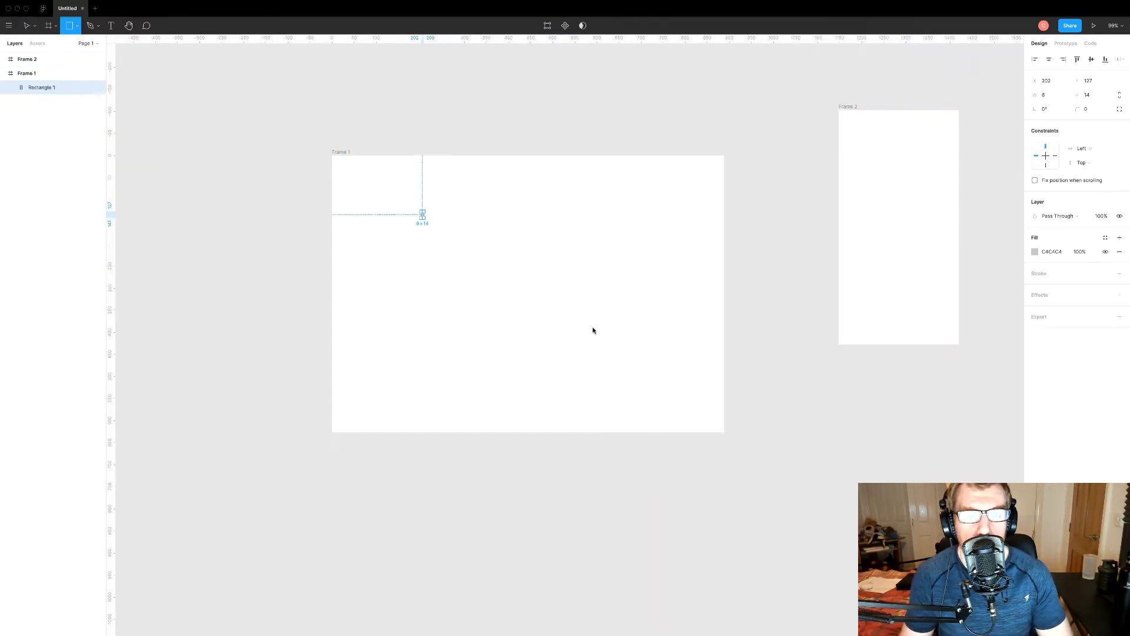
drag(421, 212, 598, 330)
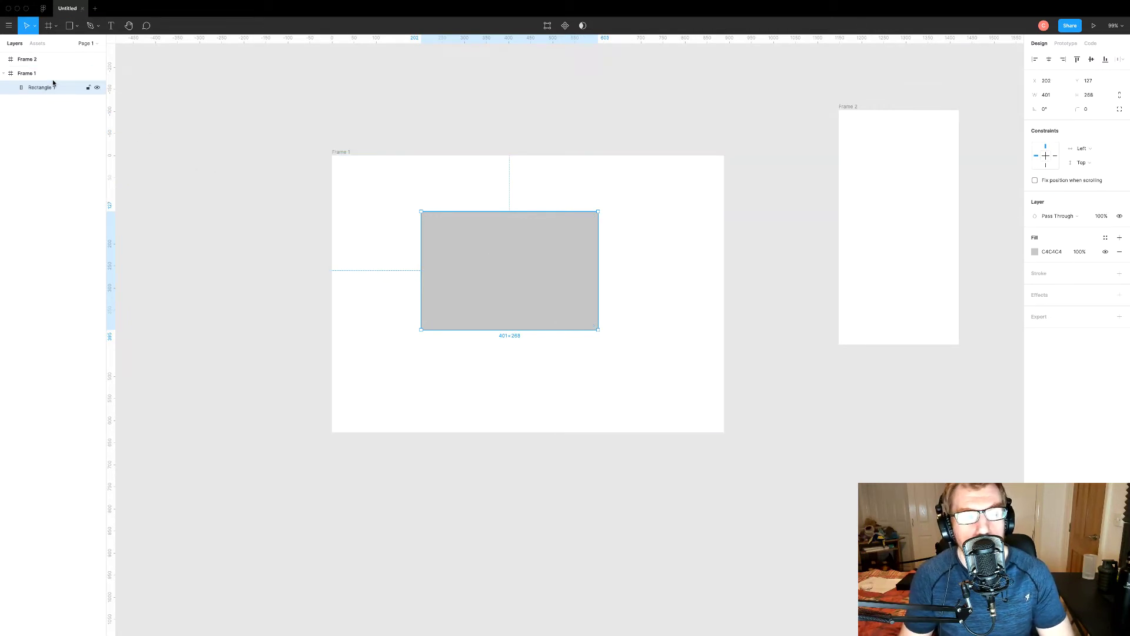
click(330, 99)
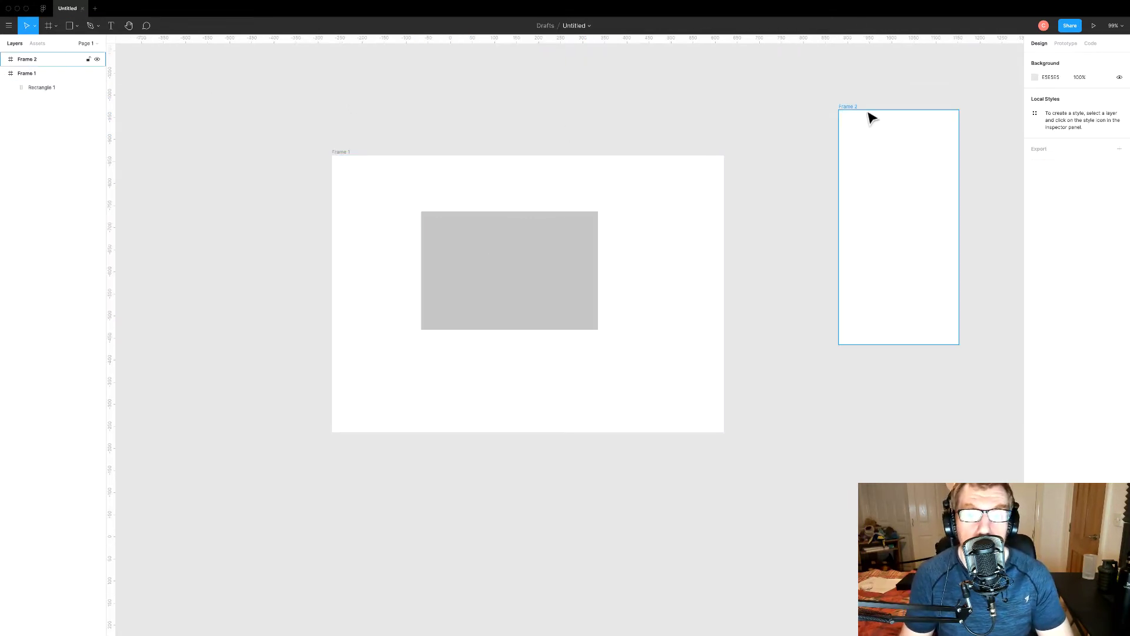
drag(855, 109, 775, 157)
click(513, 149)
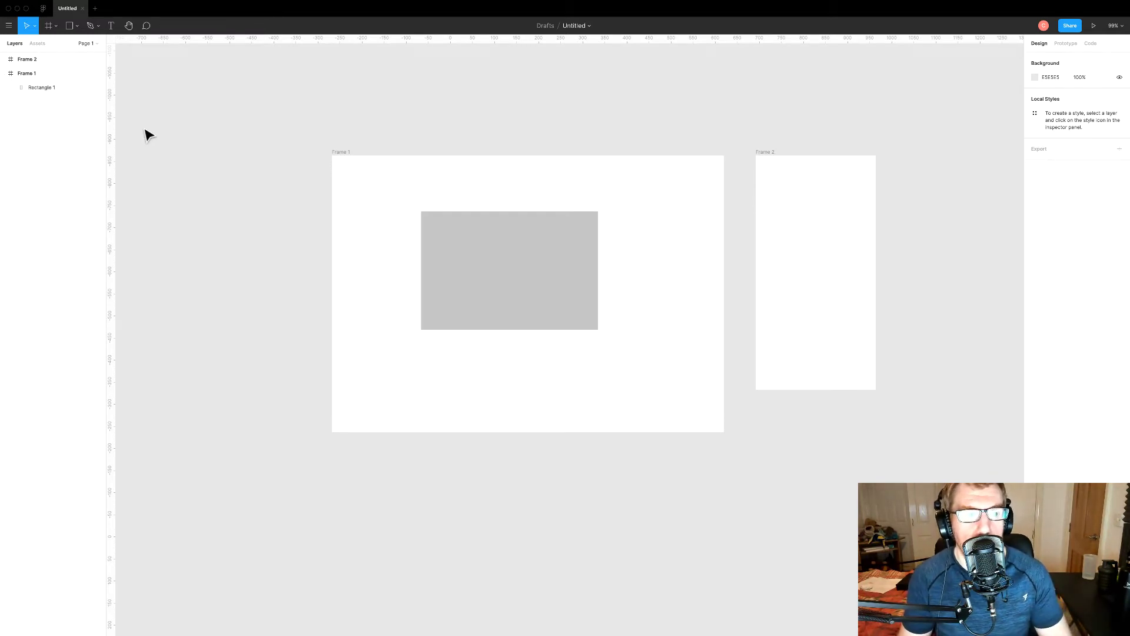
Add a second page to the file, keep its default name, and delete it again.
click(96, 43)
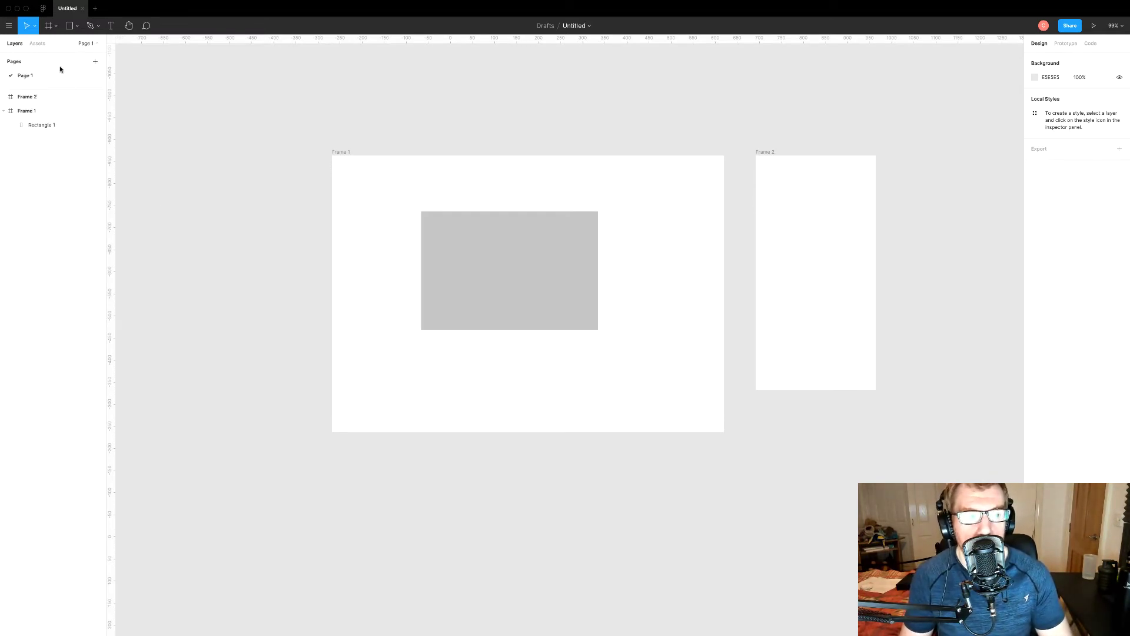
click(96, 61)
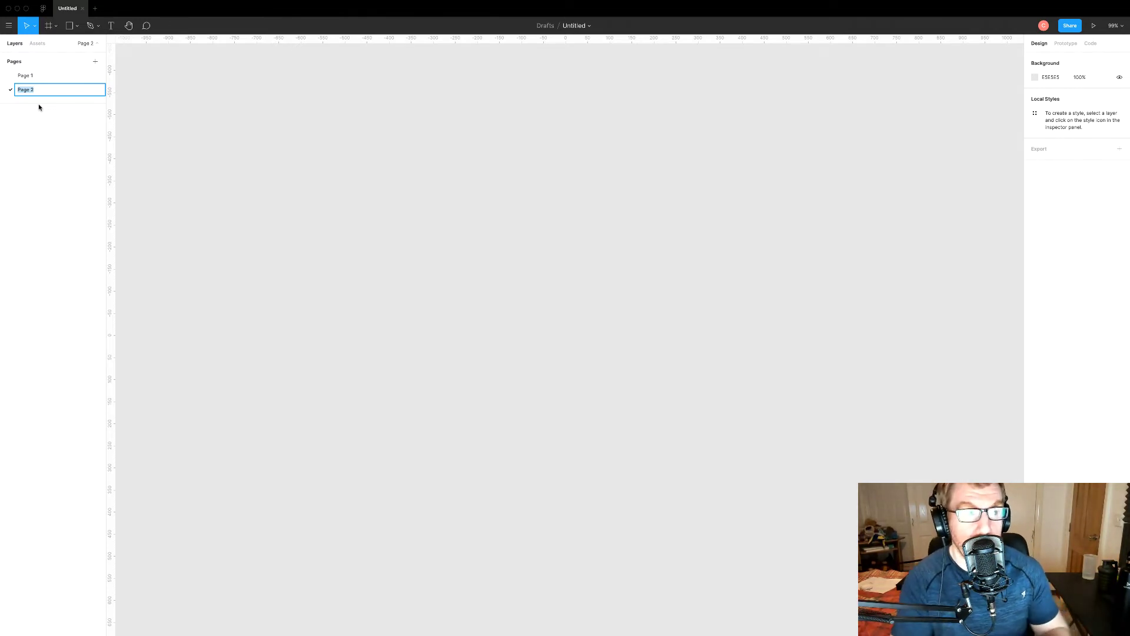
key(Escape)
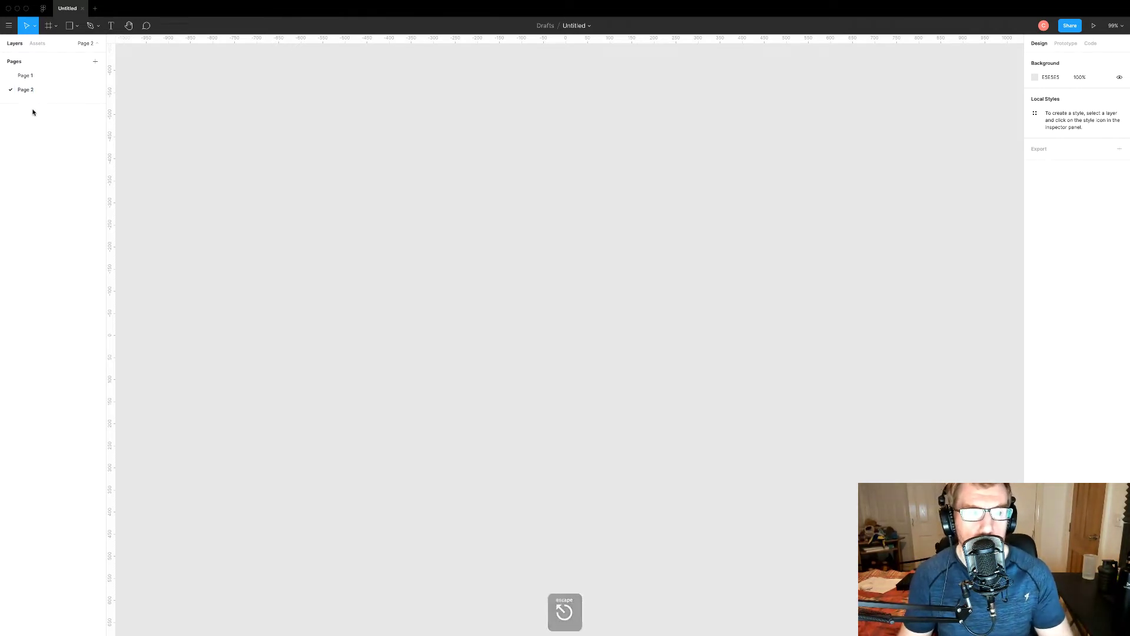
right_click(65, 93)
click(112, 139)
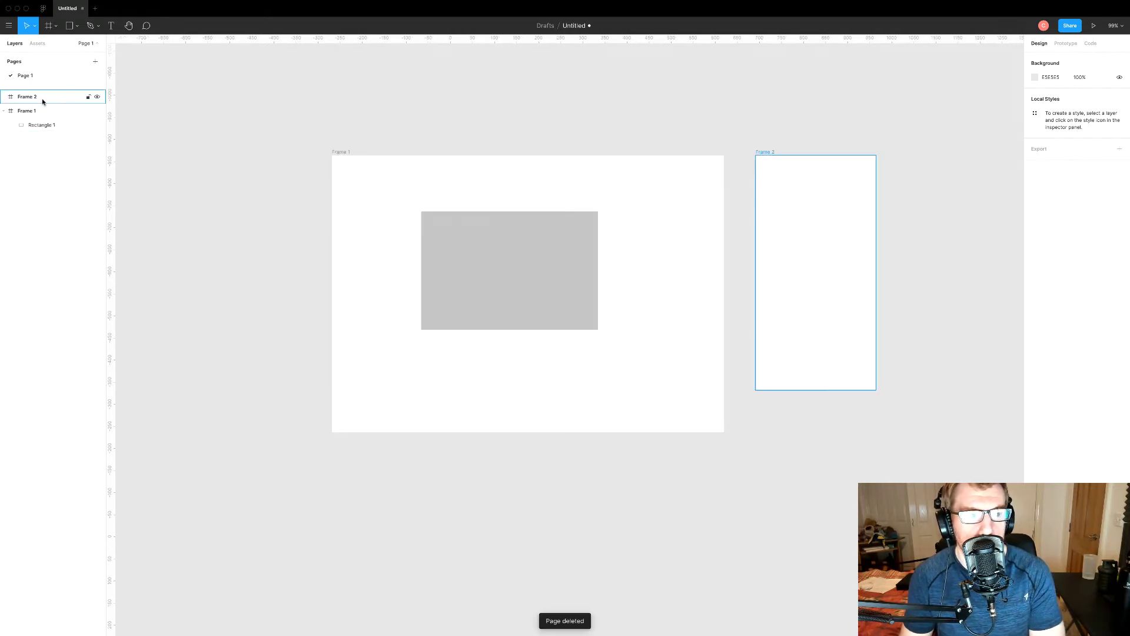
click(86, 43)
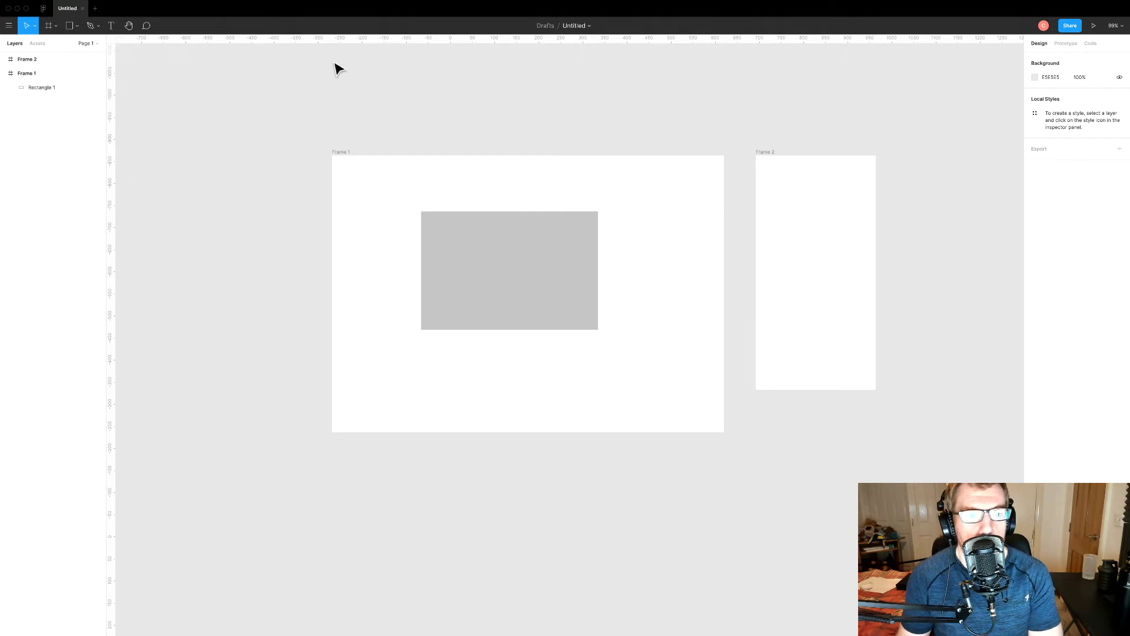
Delete Frame 2 and Frame 1, including its rectangle, to empty the canvas.
click(835, 323)
key(Delete)
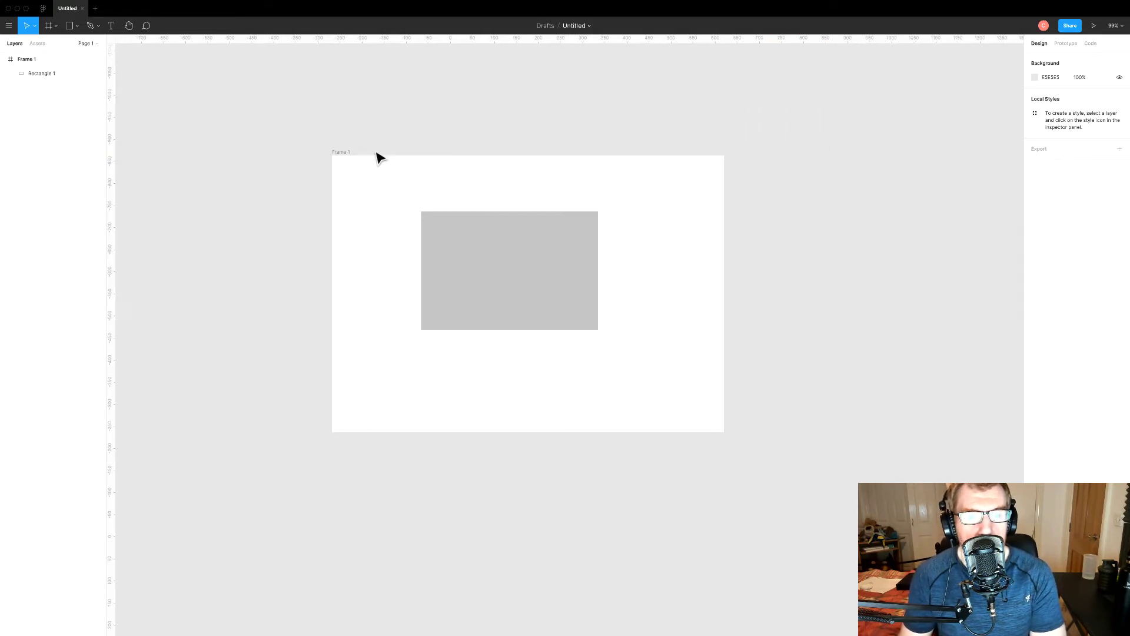
click(342, 152)
key(Delete)
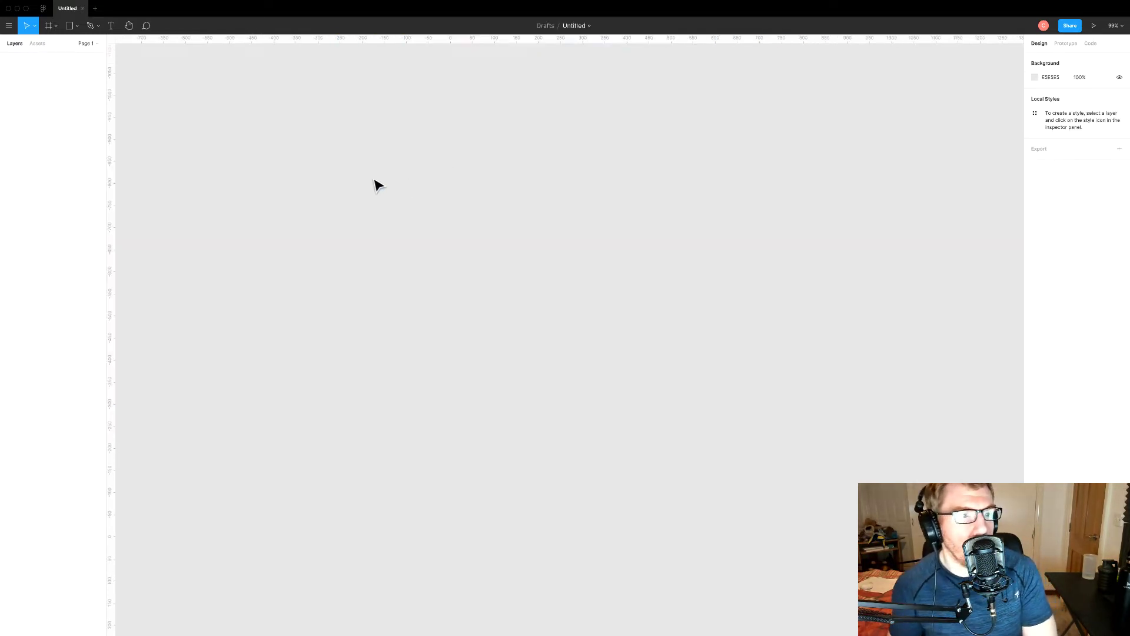
Browse the Paper, Watch and Desktop frame presets and create a 1440 × 900 MacBook Pro frame.
key(f)
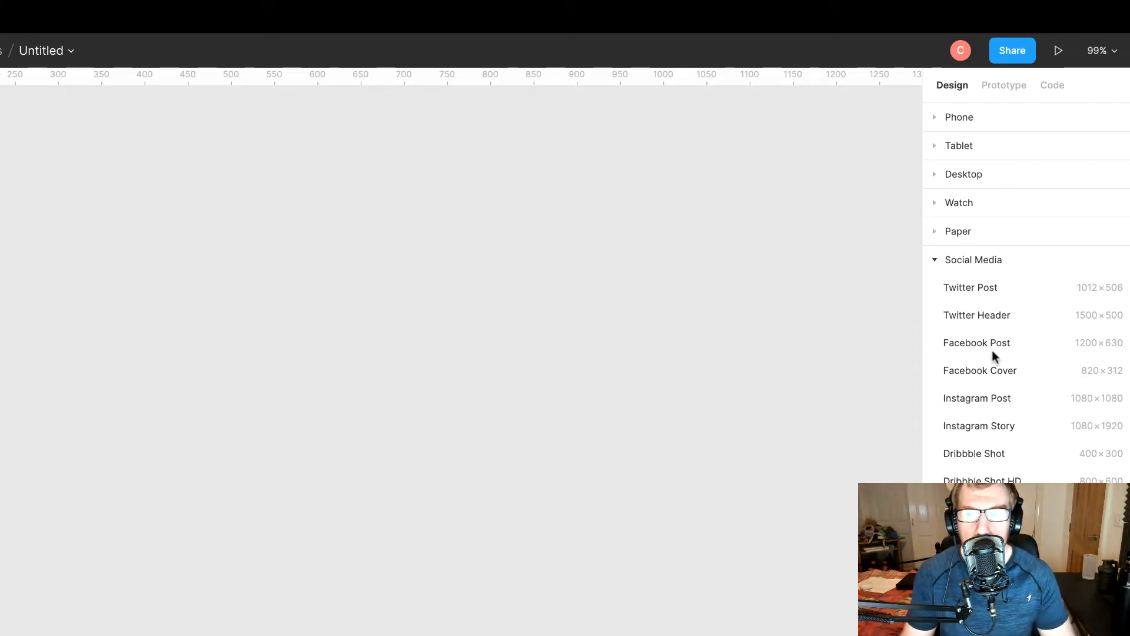
click(961, 234)
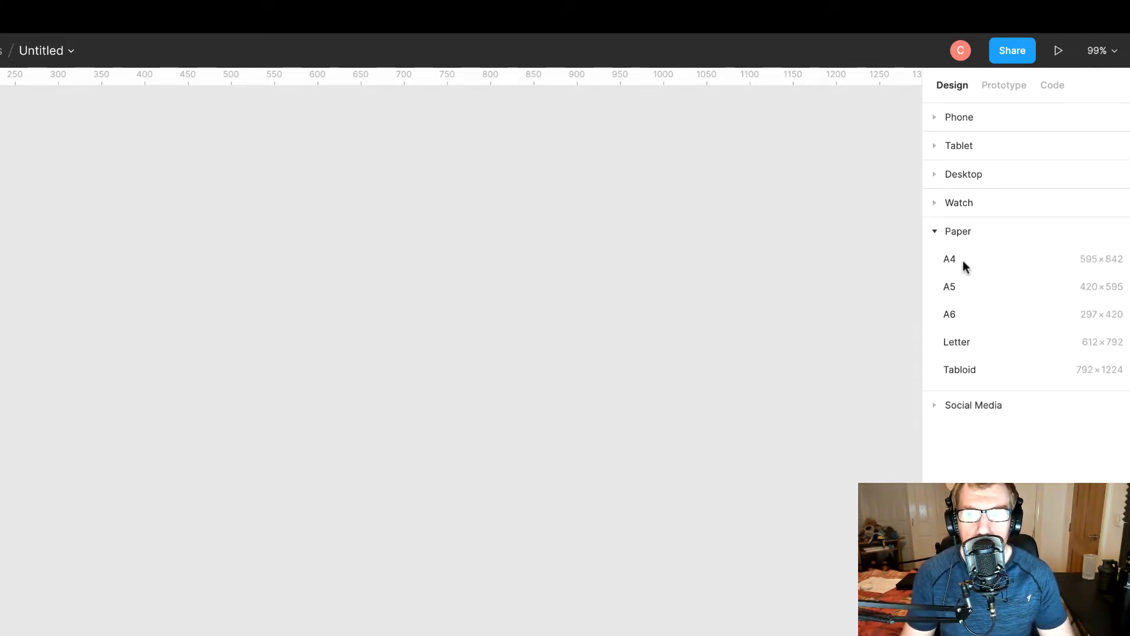
click(968, 203)
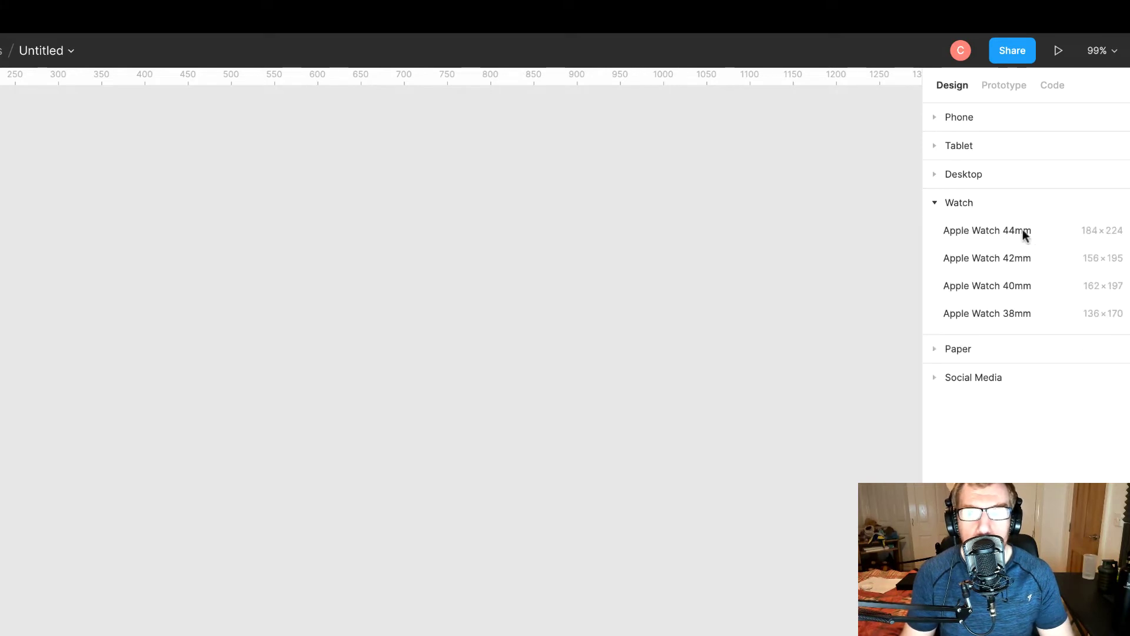
click(970, 177)
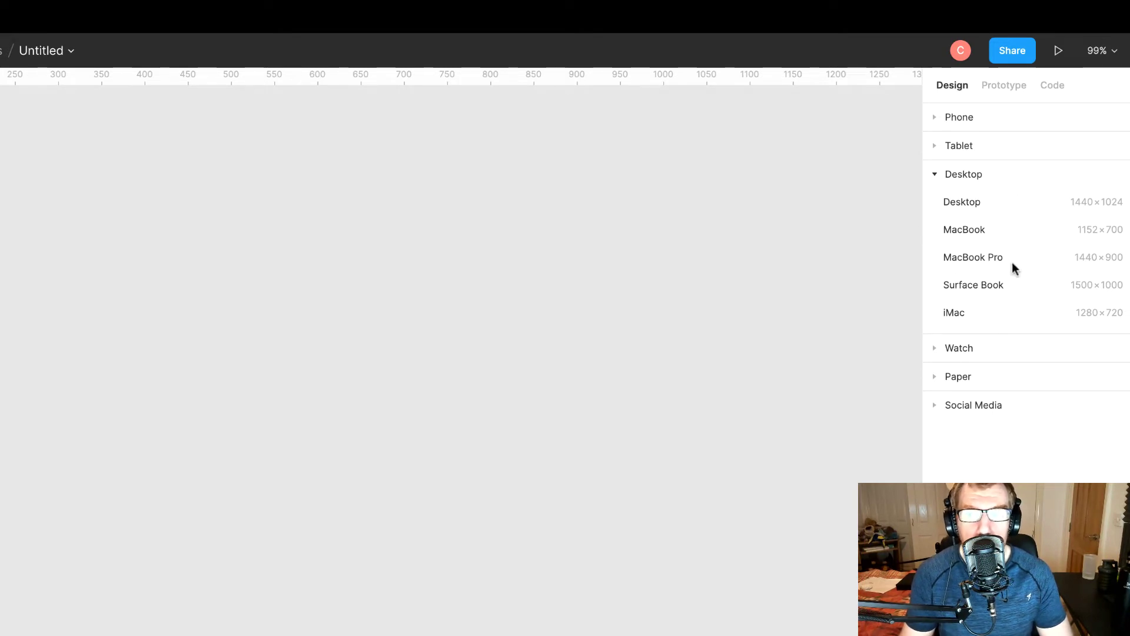
click(993, 257)
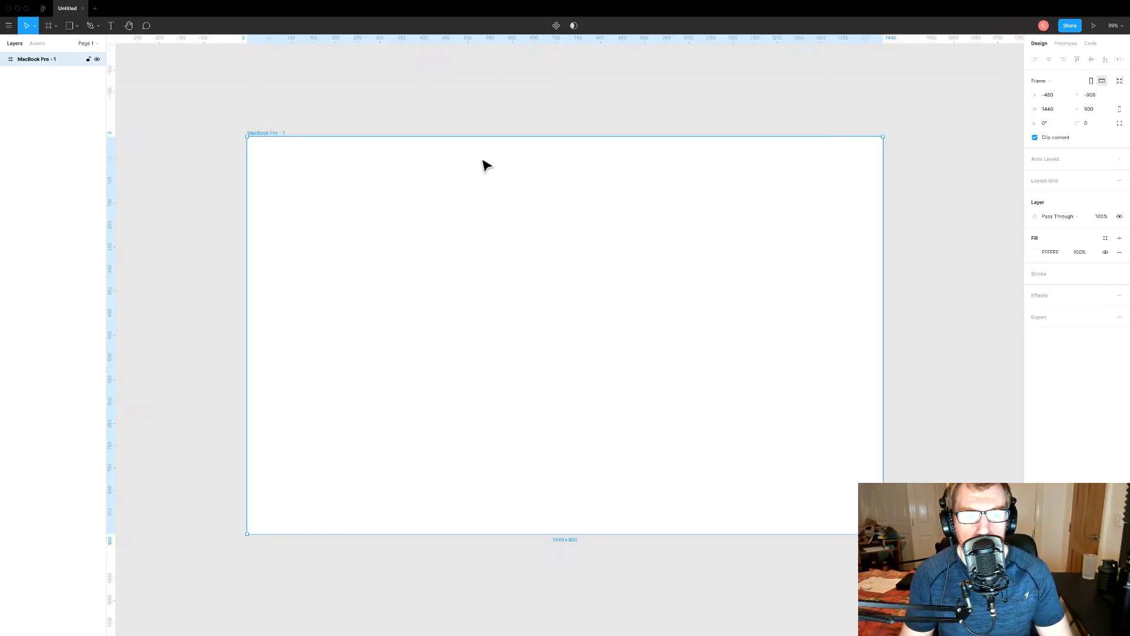
click(200, 88)
click(281, 139)
click(325, 96)
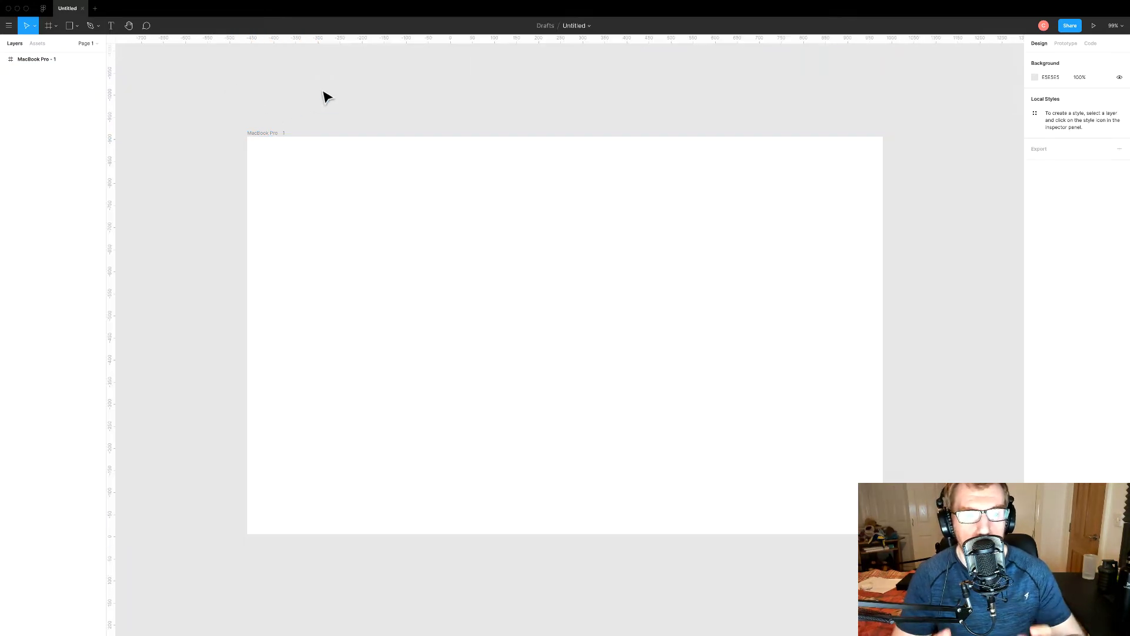
Rename the MacBook Pro frame with the owner's first name in the possessive followed by "Frame", and deselect it.
click(272, 139)
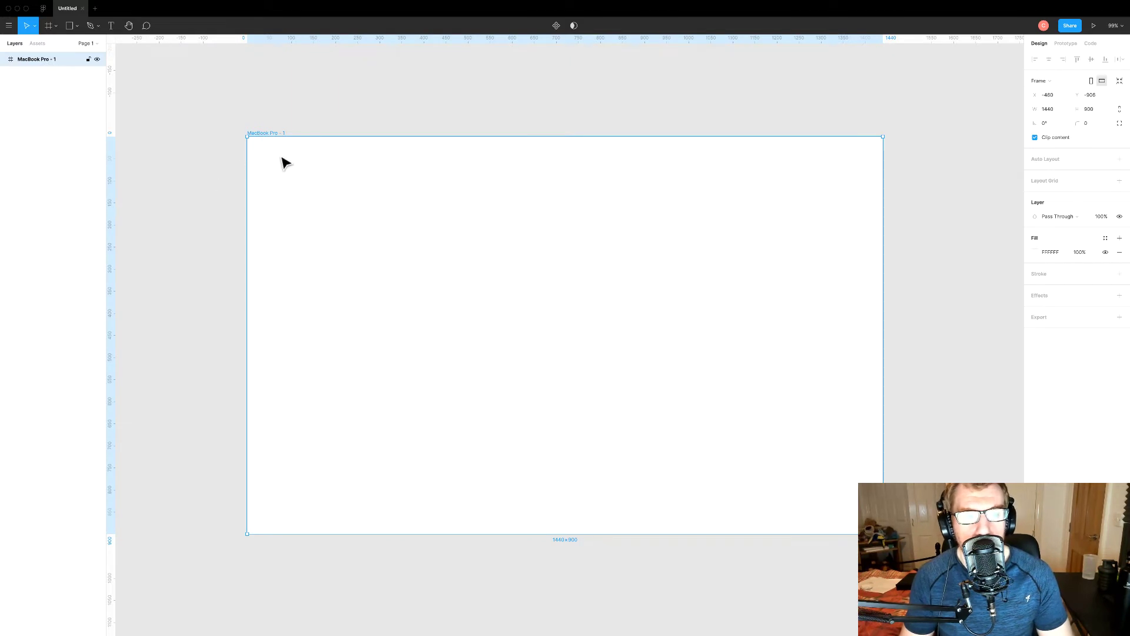
double_click(46, 61)
text(craig's L)
key(BackSpace)
text(Frame)
key(Return)
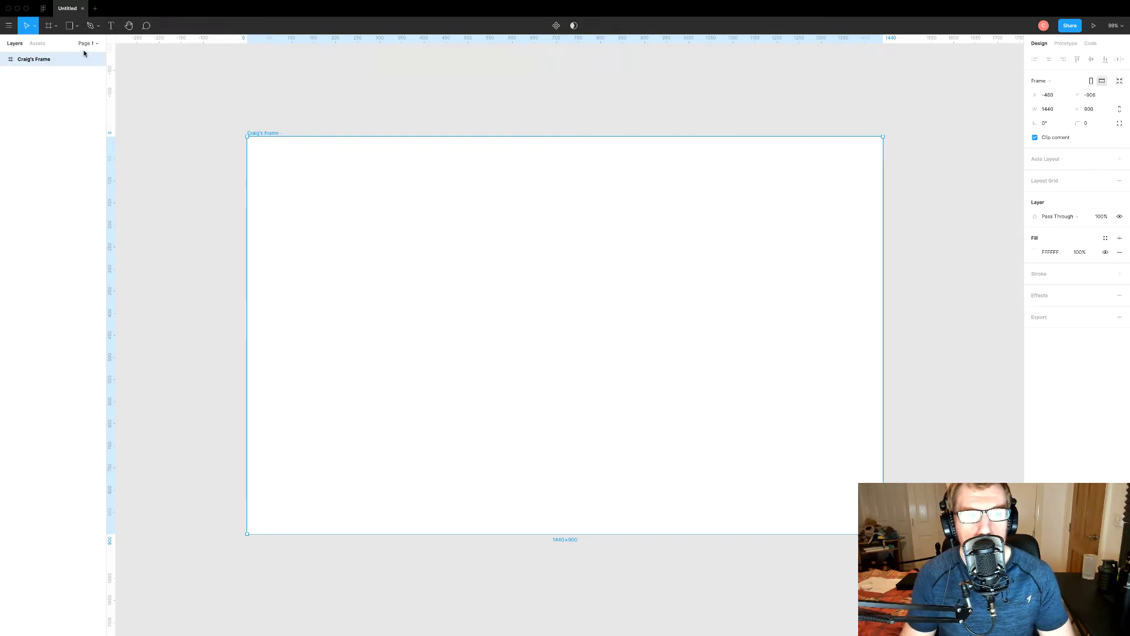
click(322, 126)
Try a solid red fill, D60A0A, on the frame, undo it, and deselect the frame.
click(263, 134)
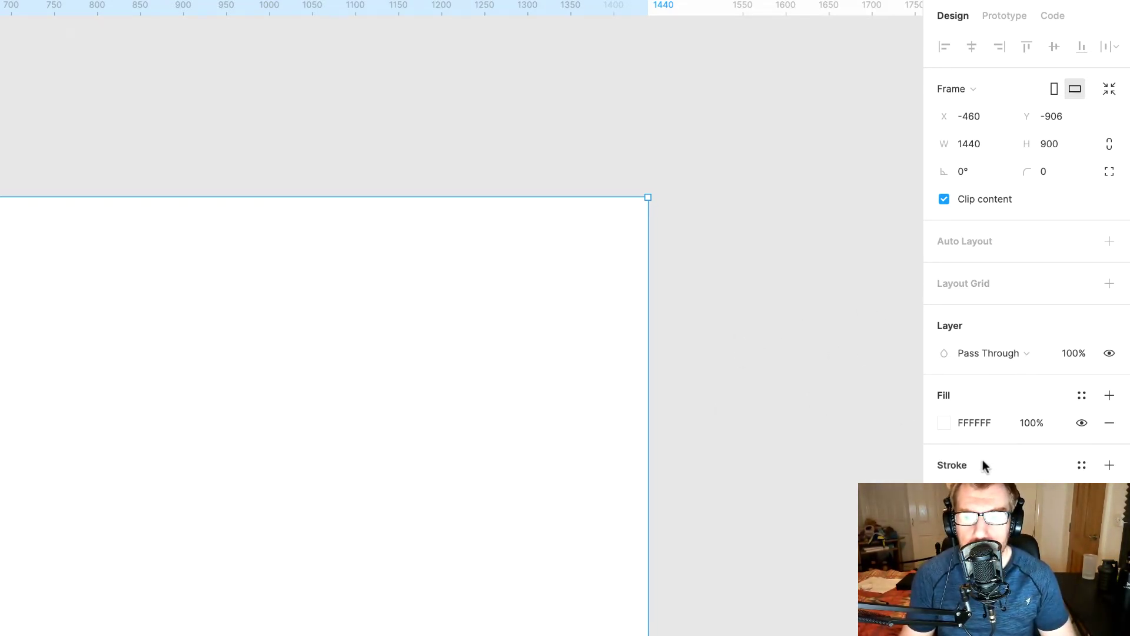
click(944, 423)
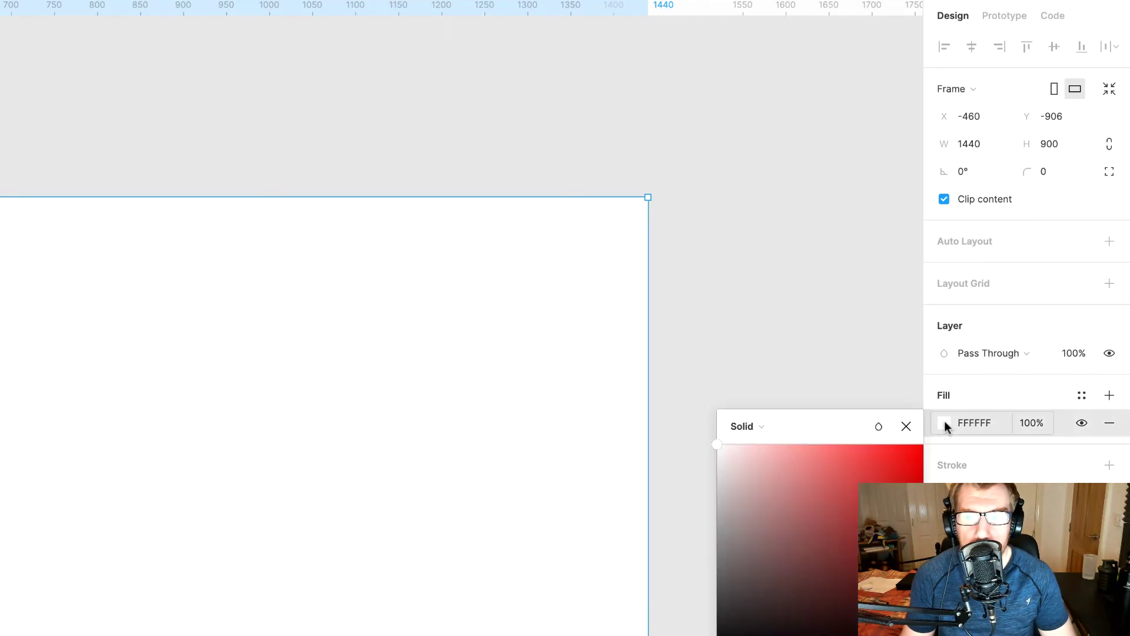
drag(891, 468, 923, 481)
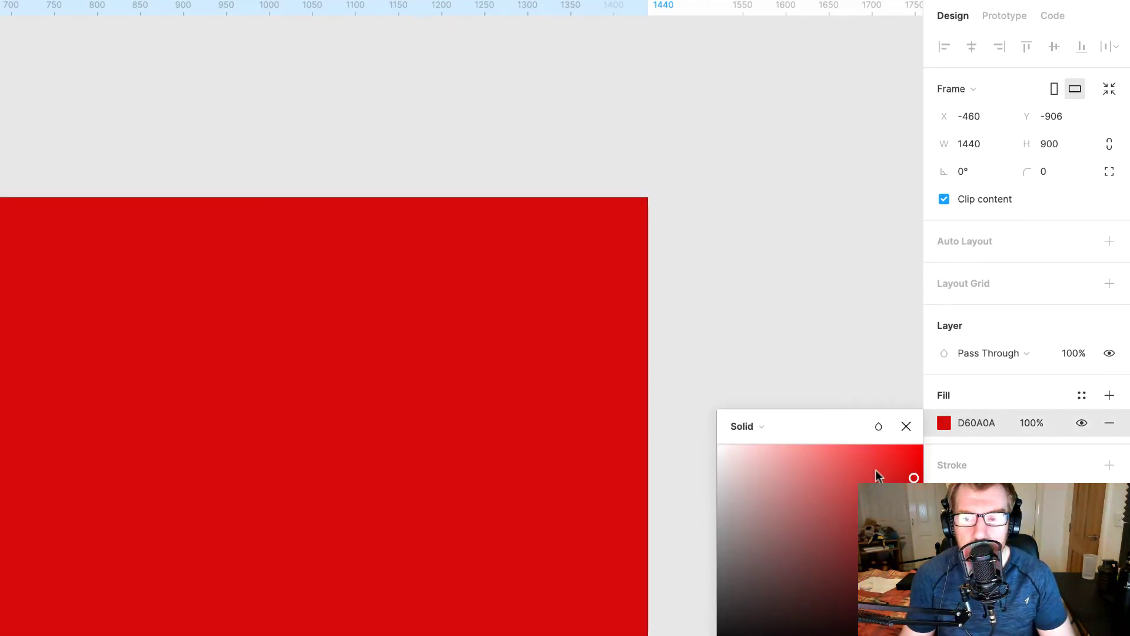
key(ctrl+z)
click(711, 188)
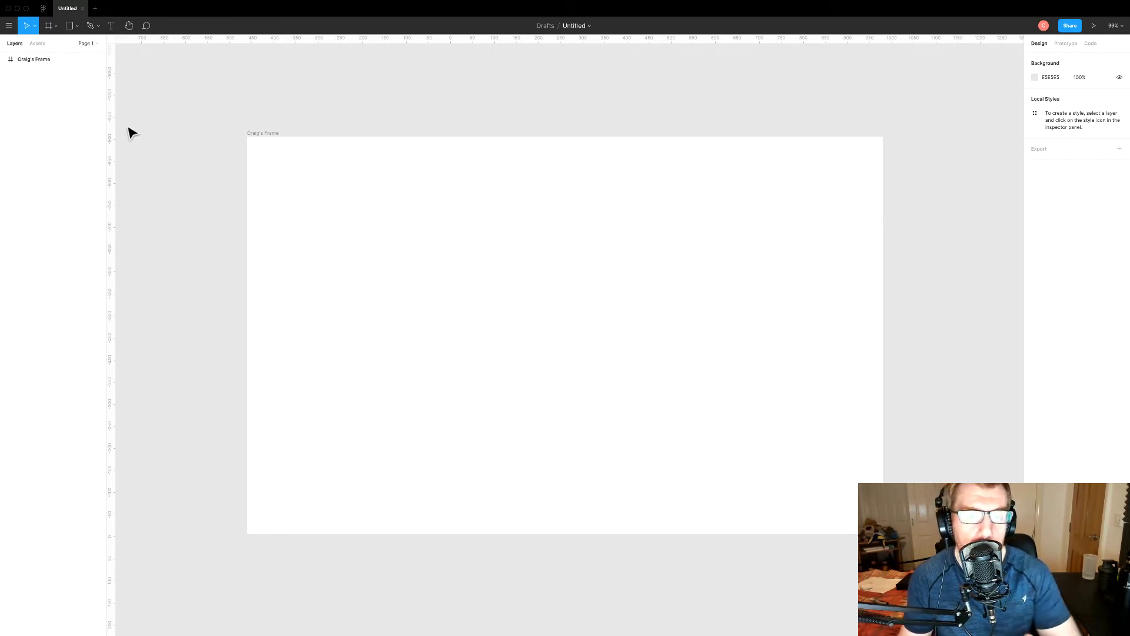
Alternate between the file's assets and its layer list to compare them, ending on the component assets.
click(39, 44)
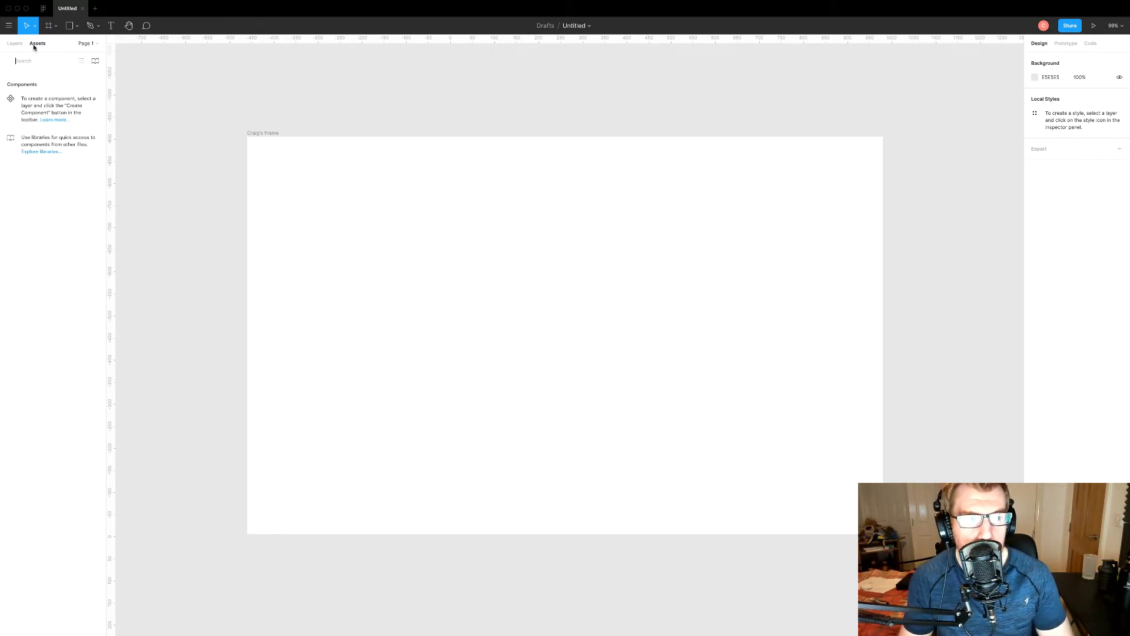
click(18, 44)
click(36, 45)
click(17, 45)
click(35, 44)
click(20, 44)
click(36, 45)
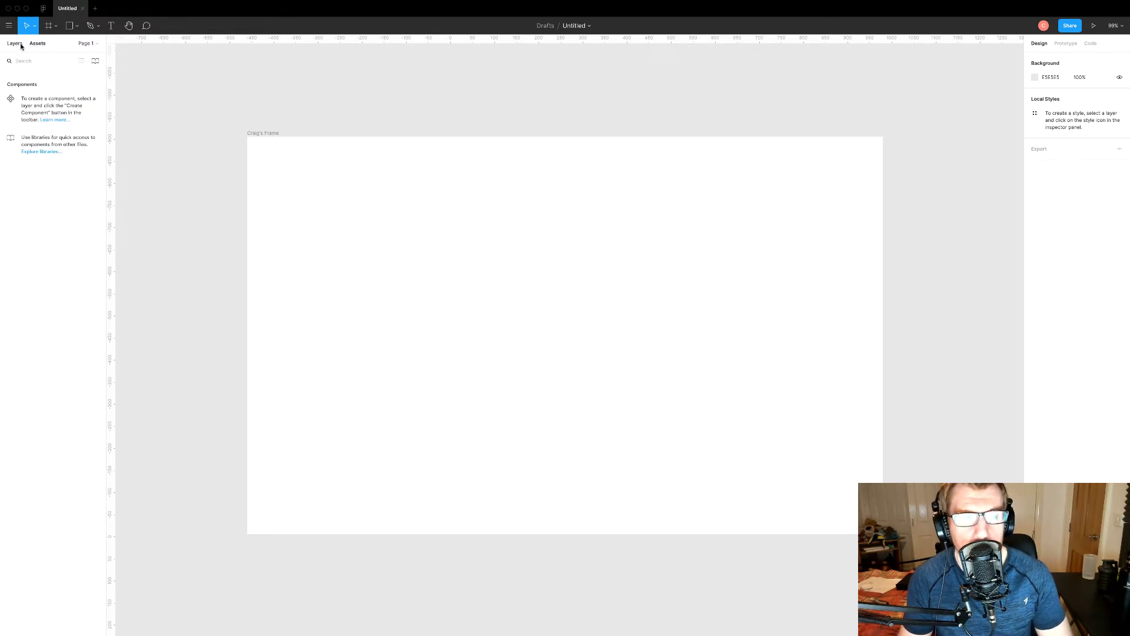
click(14, 45)
click(30, 45)
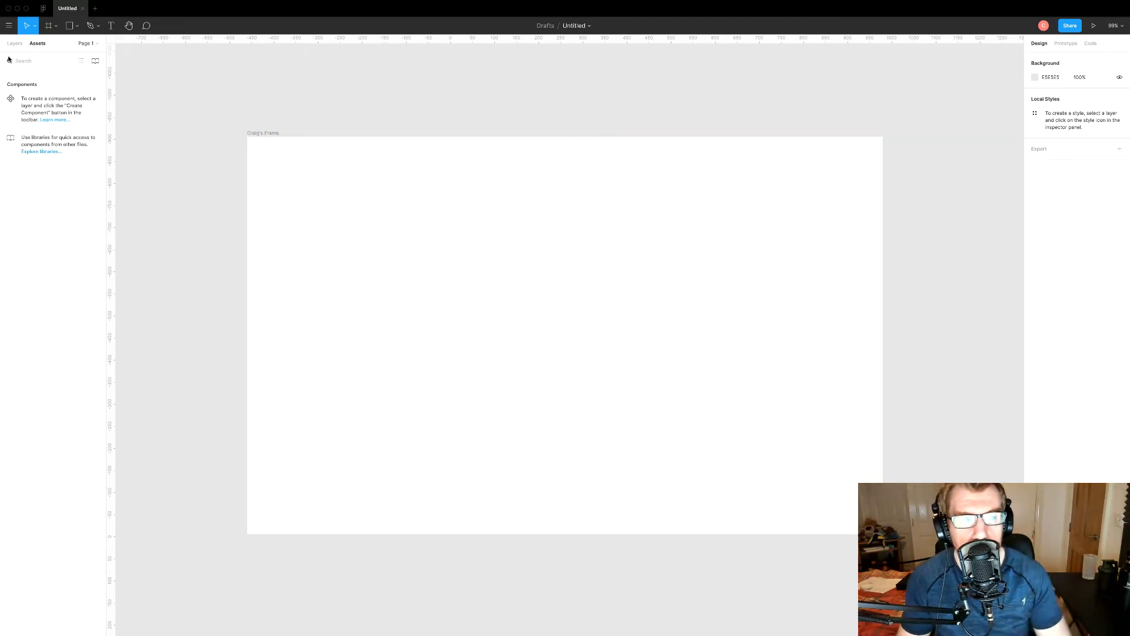
Return to the layer list, add a layout grid to the frame, and change the grid type to Columns.
click(14, 43)
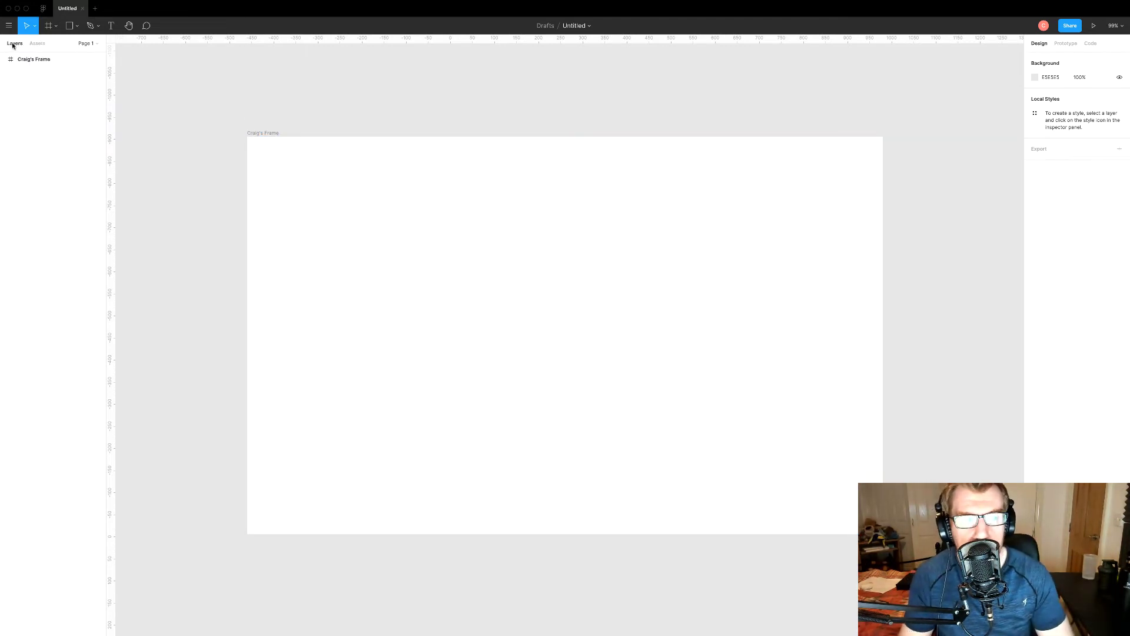
click(266, 135)
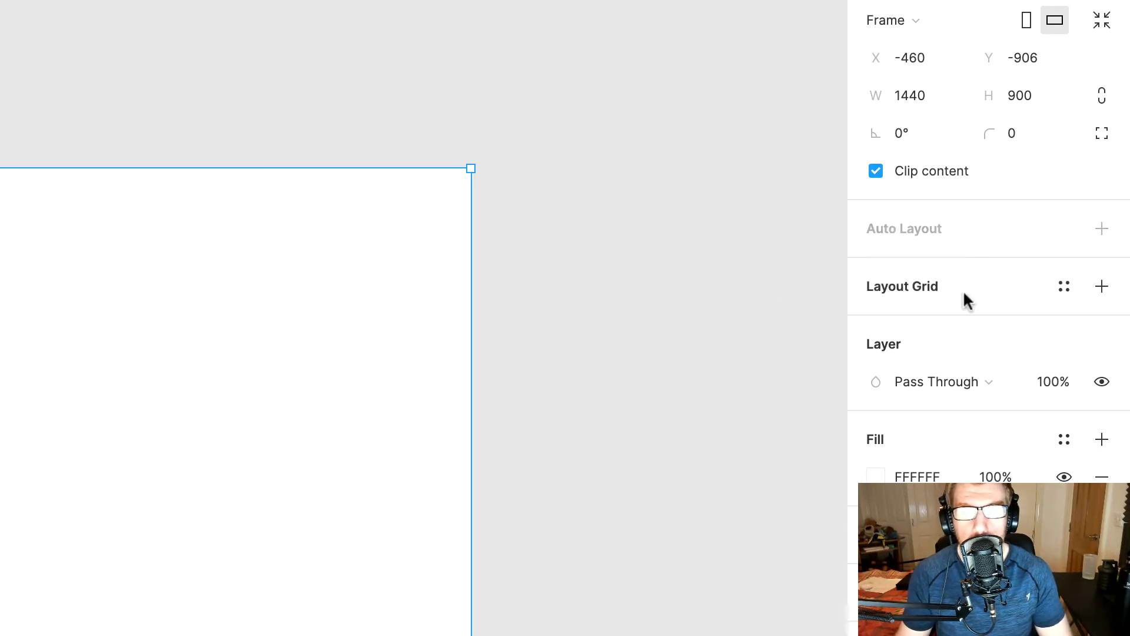
click(1095, 291)
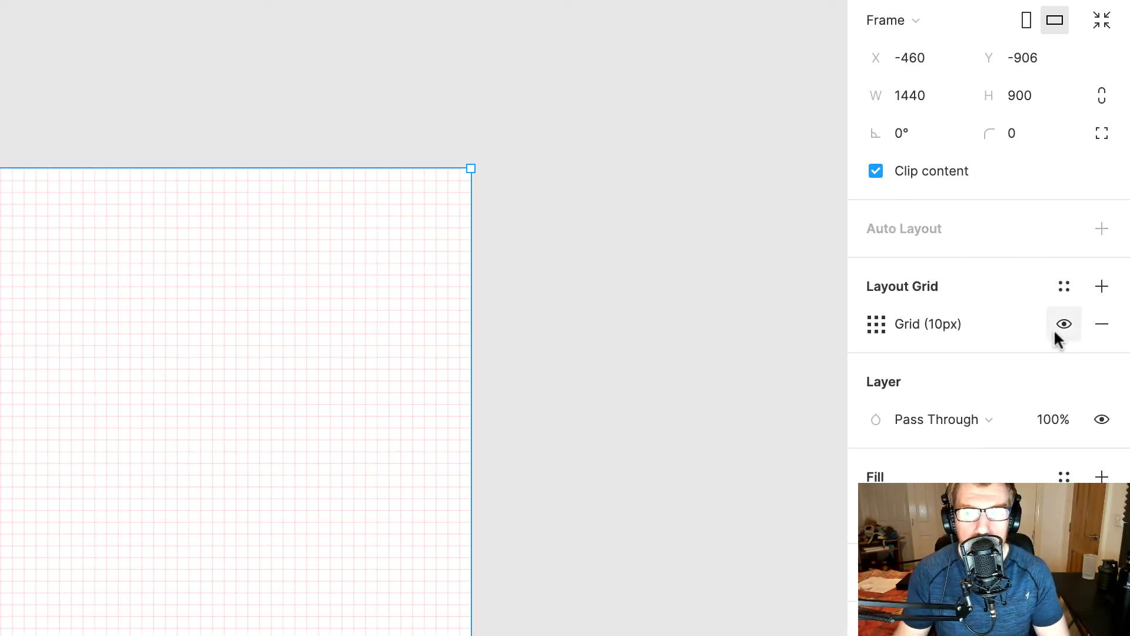
click(875, 327)
click(598, 330)
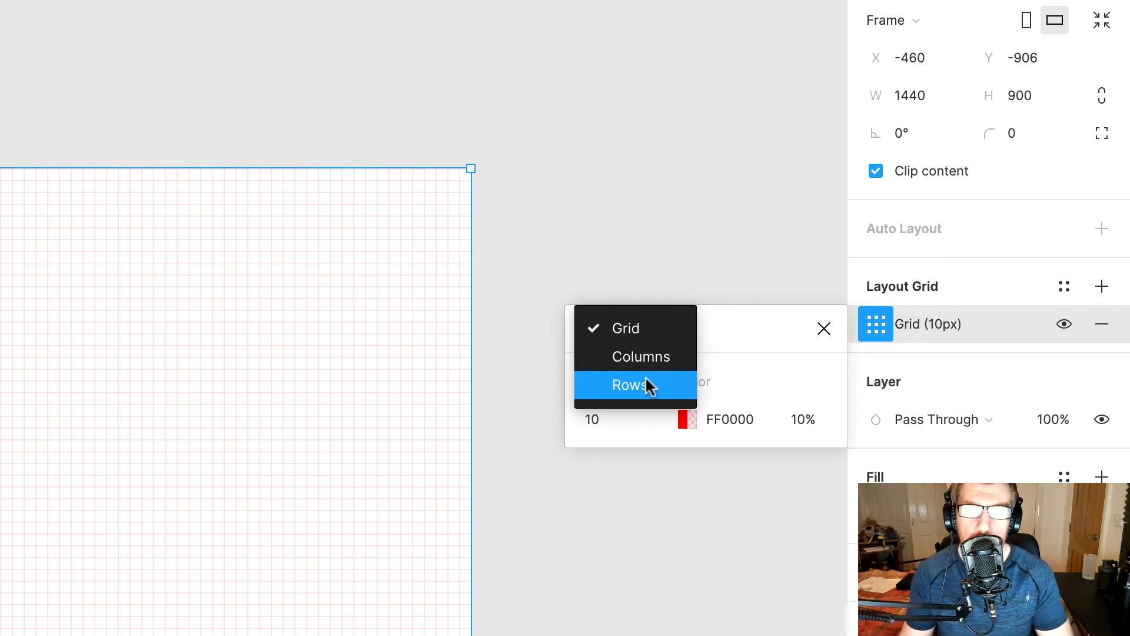
click(645, 356)
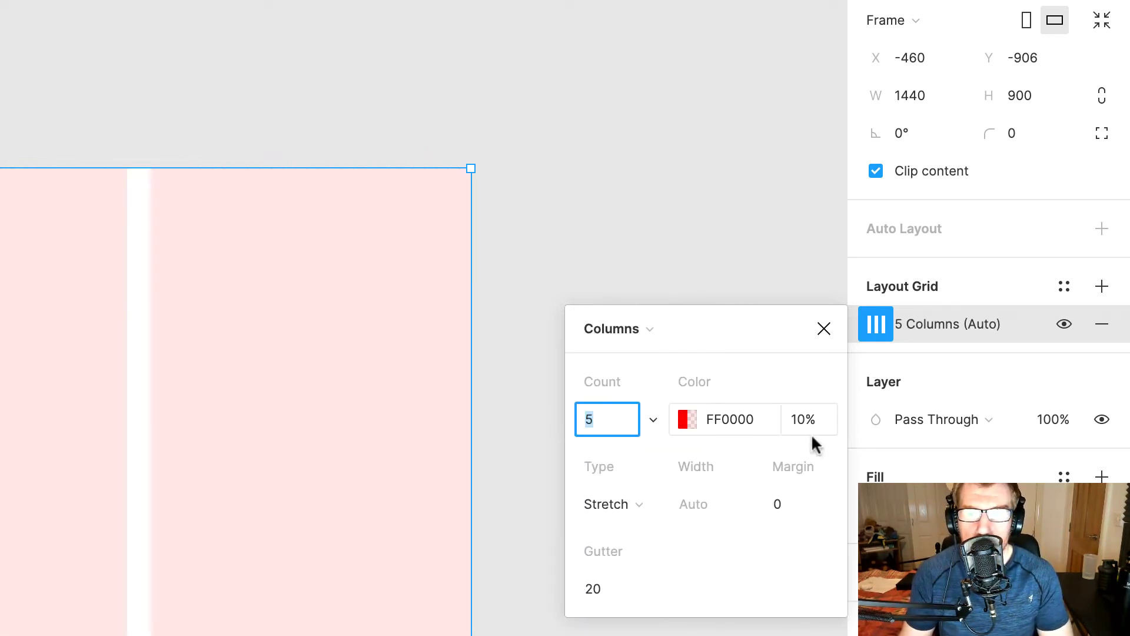
Set the layout grid's column count to 12.
click(606, 418)
key(BackSpace)
text(12)
key(Tab)
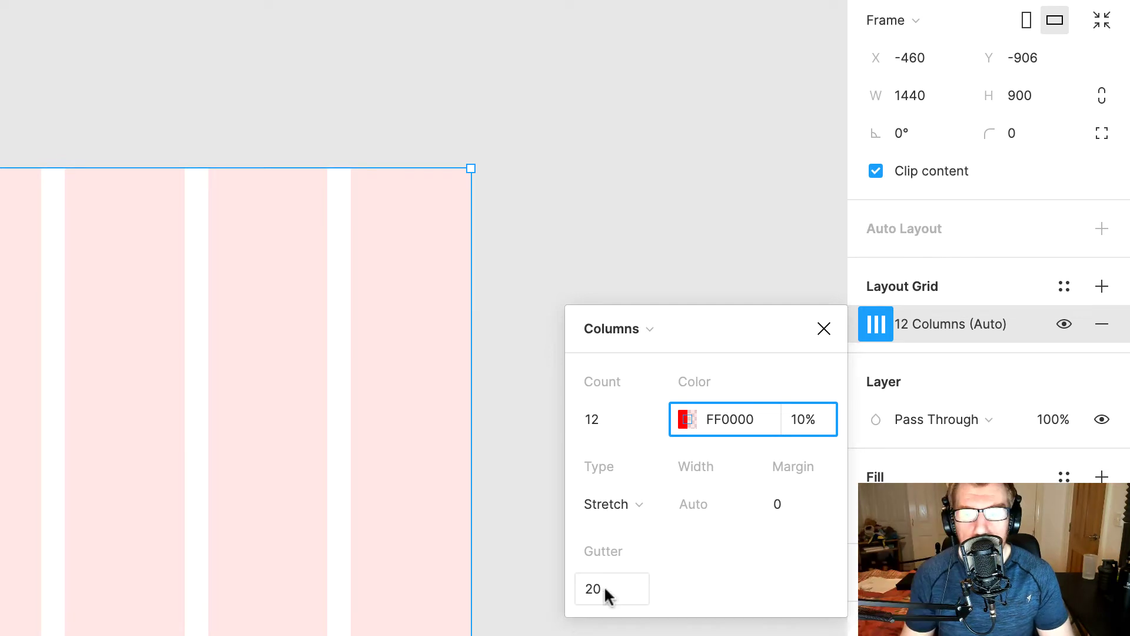
Center the grid columns with a width of 90 and a gutter of 30, and close the grid settings.
click(623, 499)
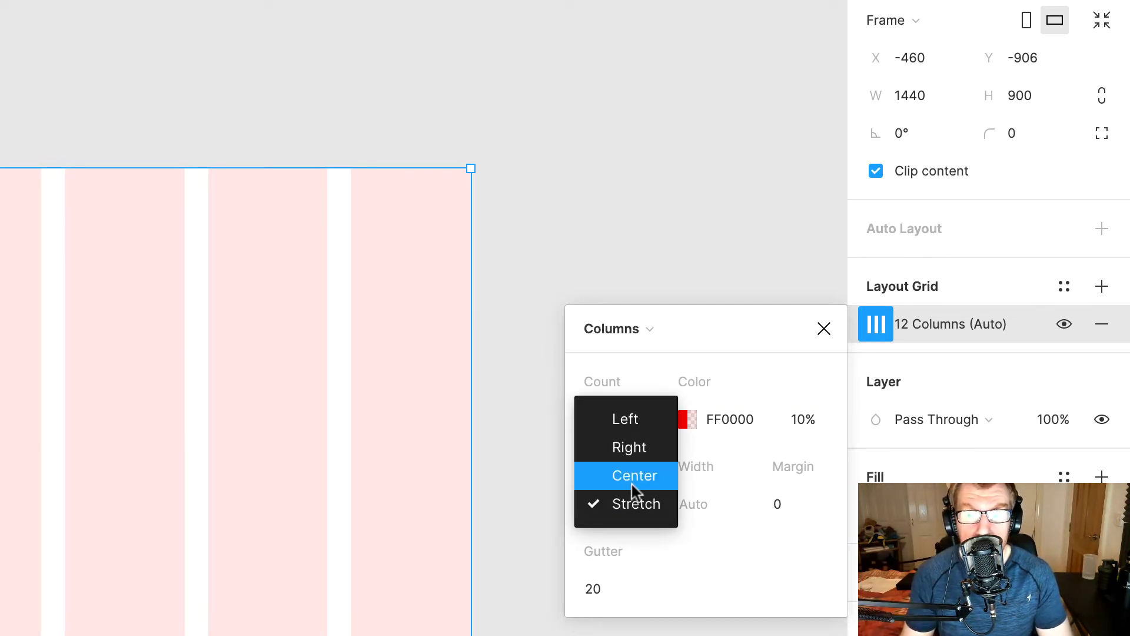
click(633, 481)
click(688, 500)
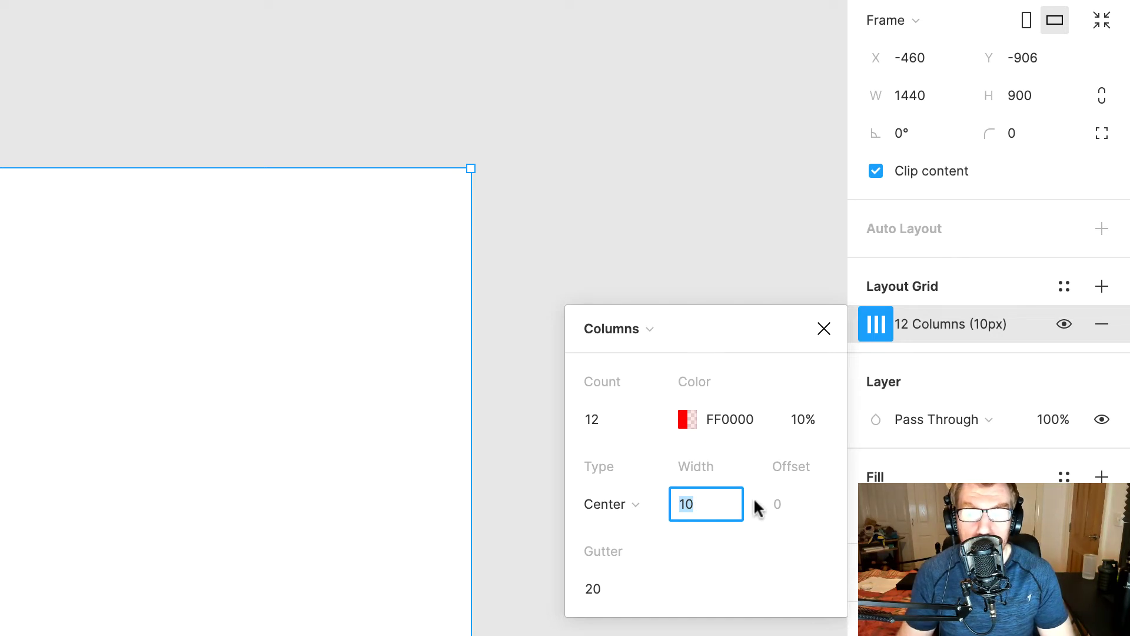
text(90)
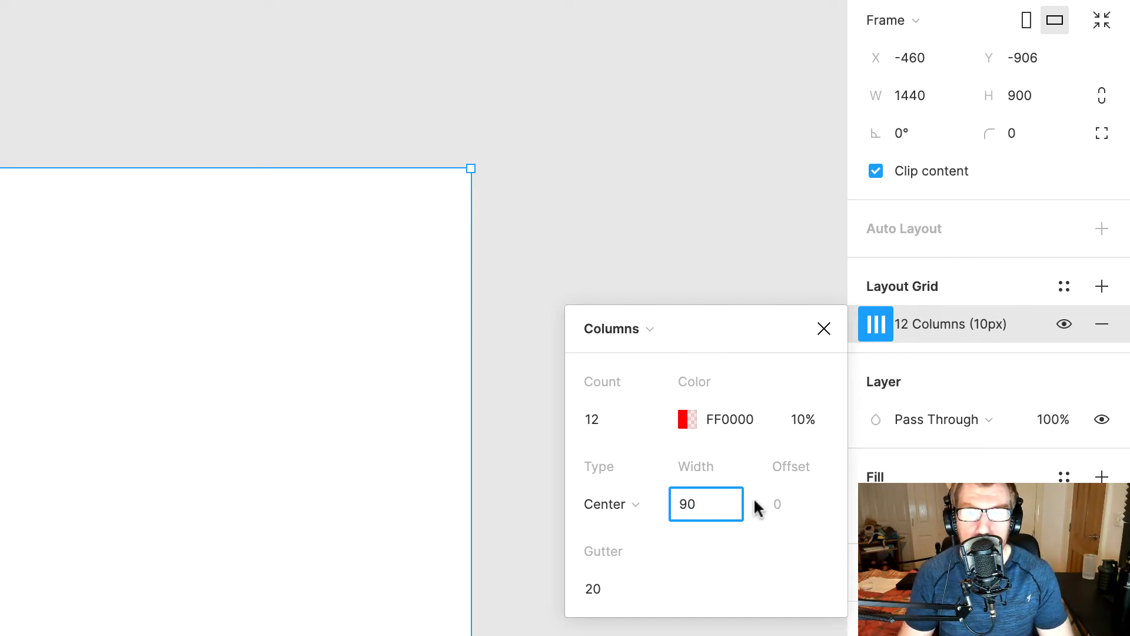
key(Tab)
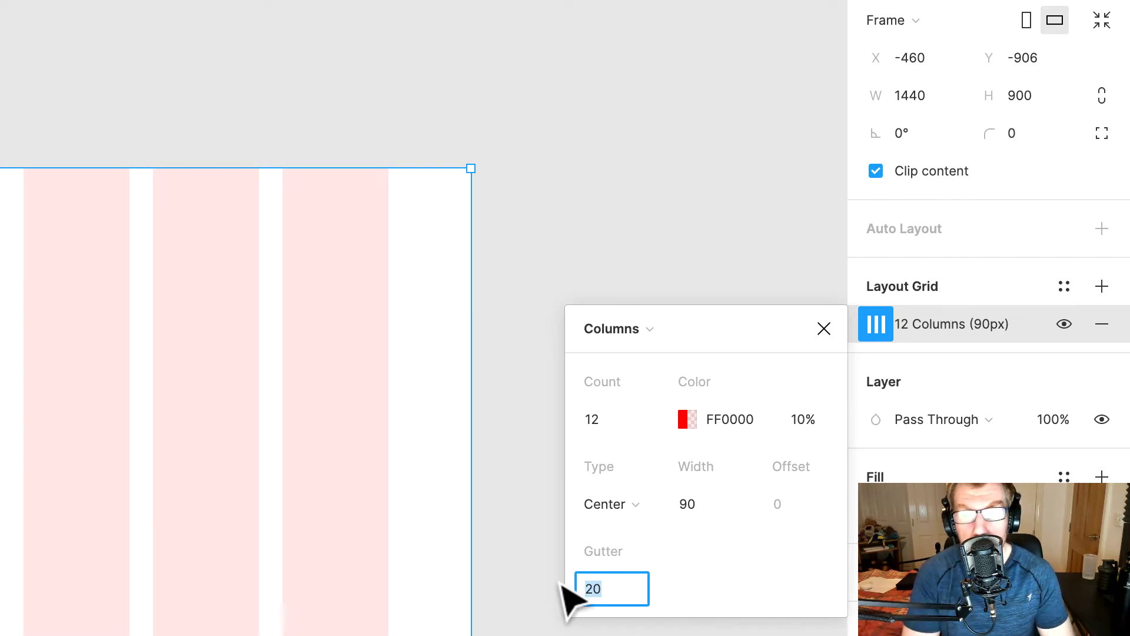
text(30)
key(Tab)
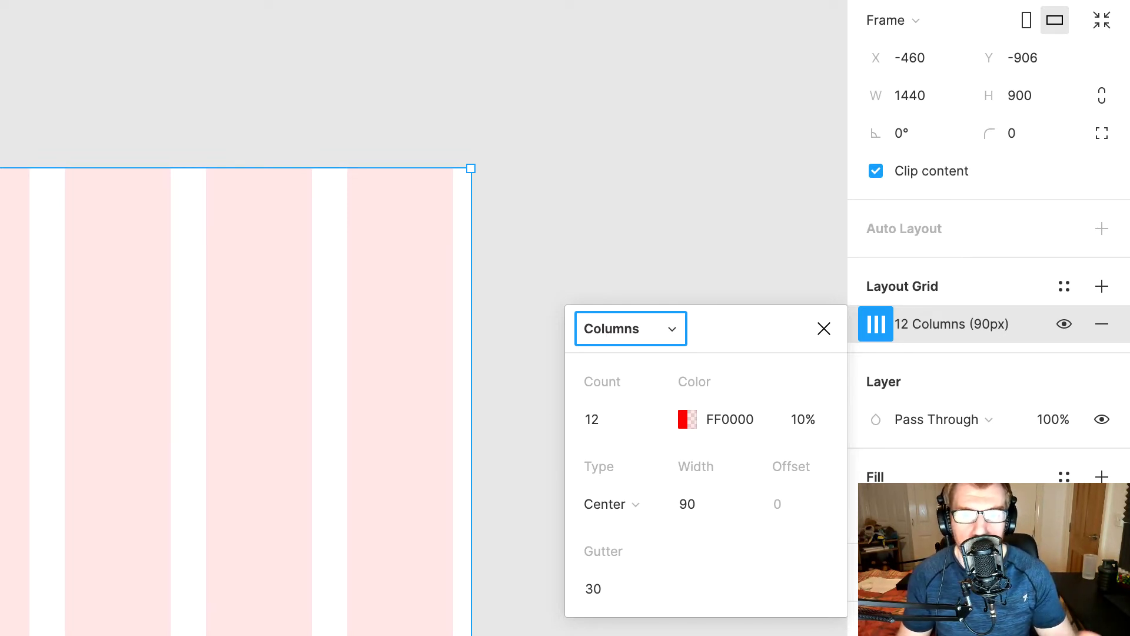
key(Escape)
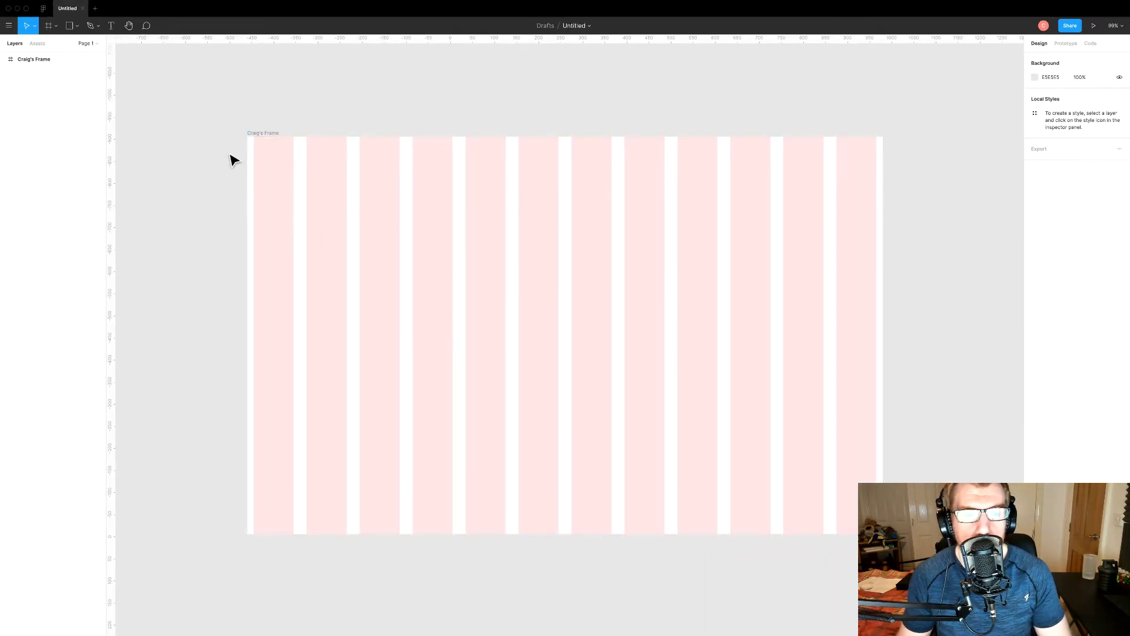
Widen the frame to about 1781 × 900 and reposition it up and to the left on the canvas.
click(250, 176)
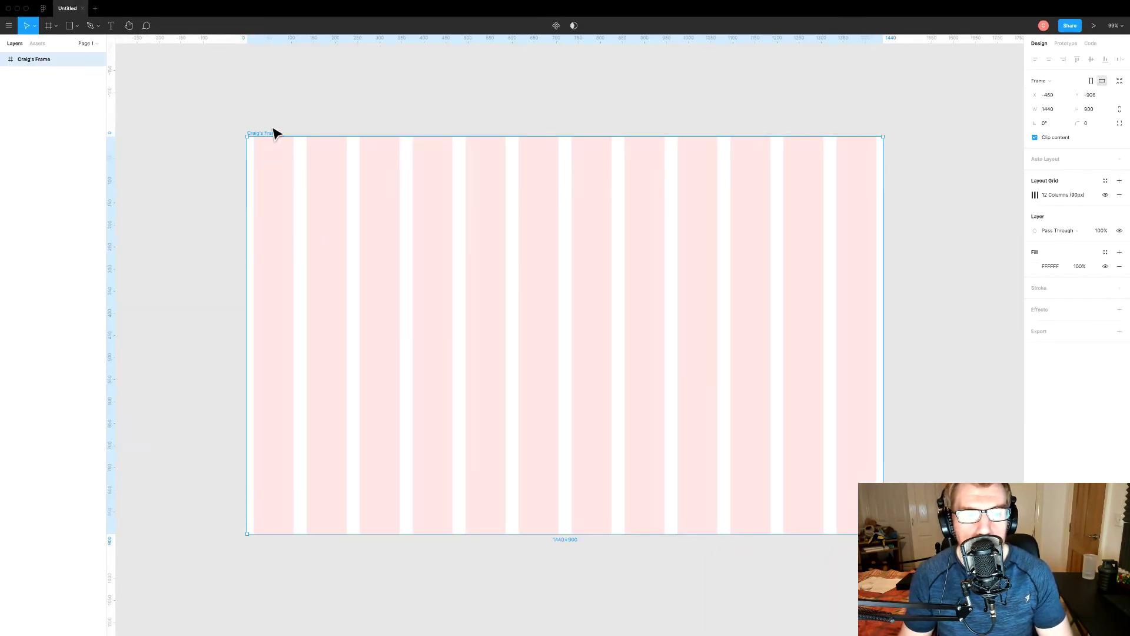
drag(247, 168, 155, 179)
drag(179, 131, 262, 123)
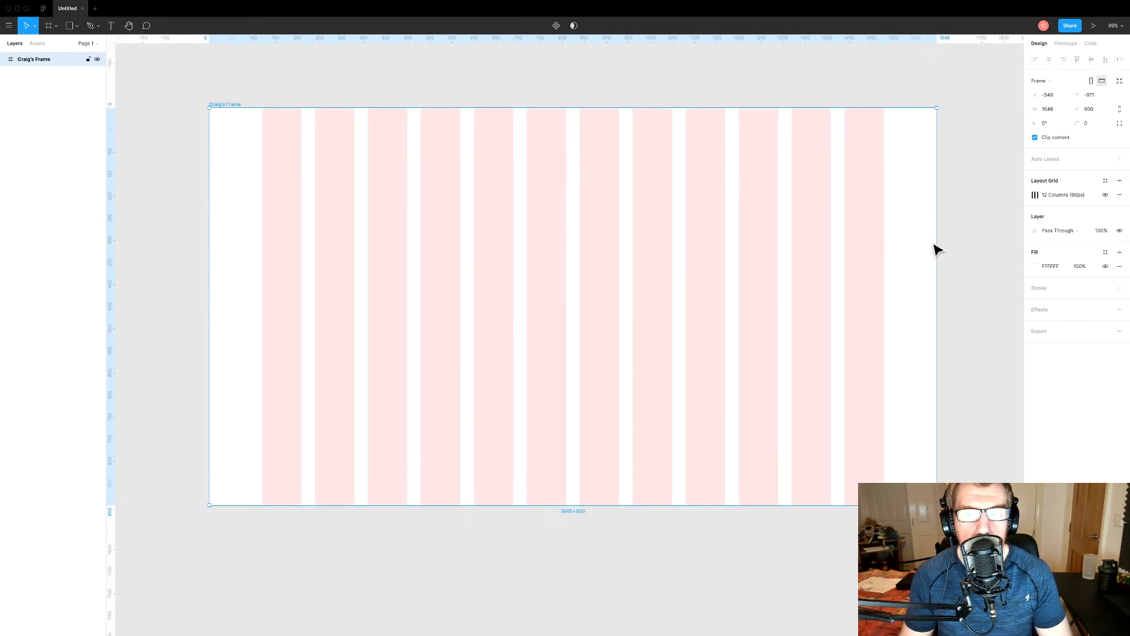
drag(937, 242, 995, 248)
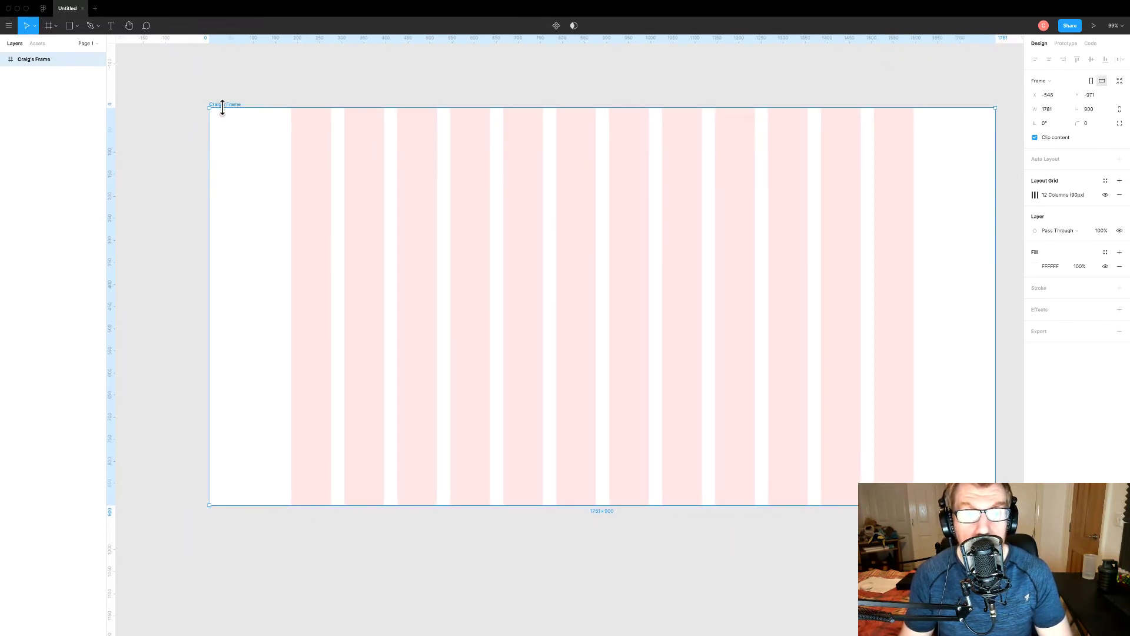
drag(224, 107, 167, 90)
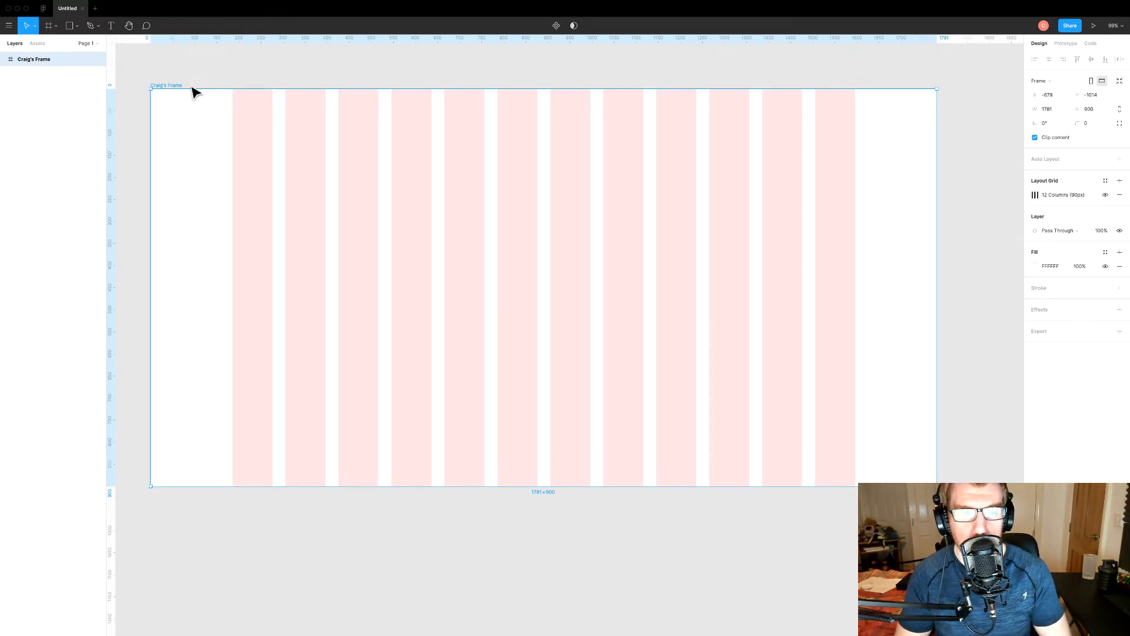
Draw a rectangle about 1410 × 335 spanning all twelve columns and move it up near the frame's upper edge.
key(r)
mouse_move(231, 174)
mouse_down()
mouse_move(292, 242)
mouse_move(739, 295)
mouse_move(855, 322)
mouse_up()
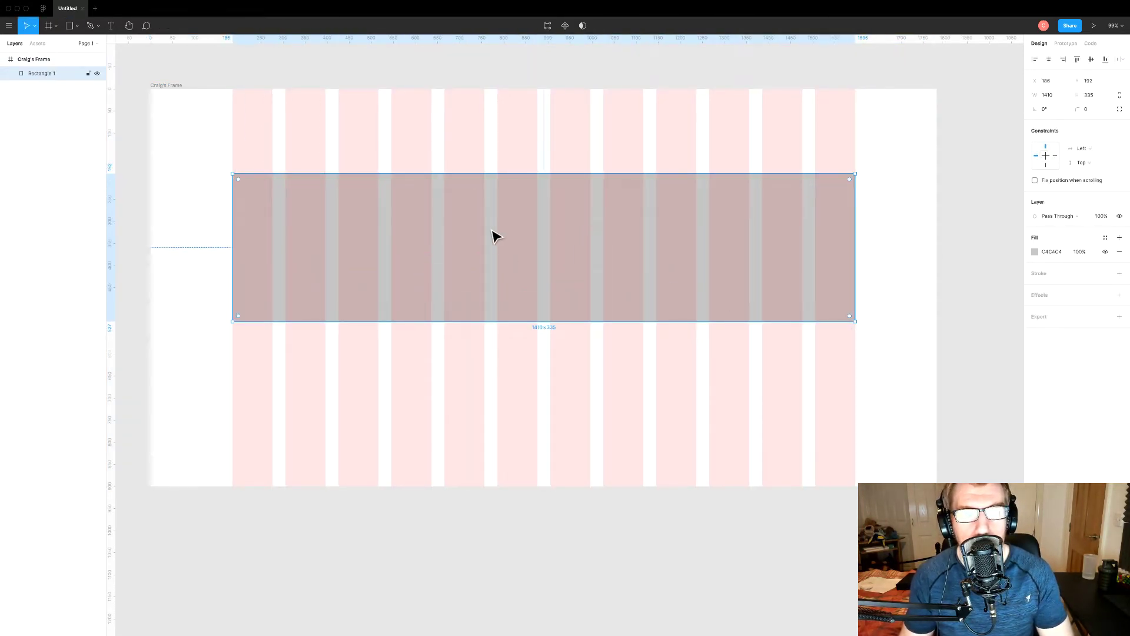
drag(558, 235, 555, 184)
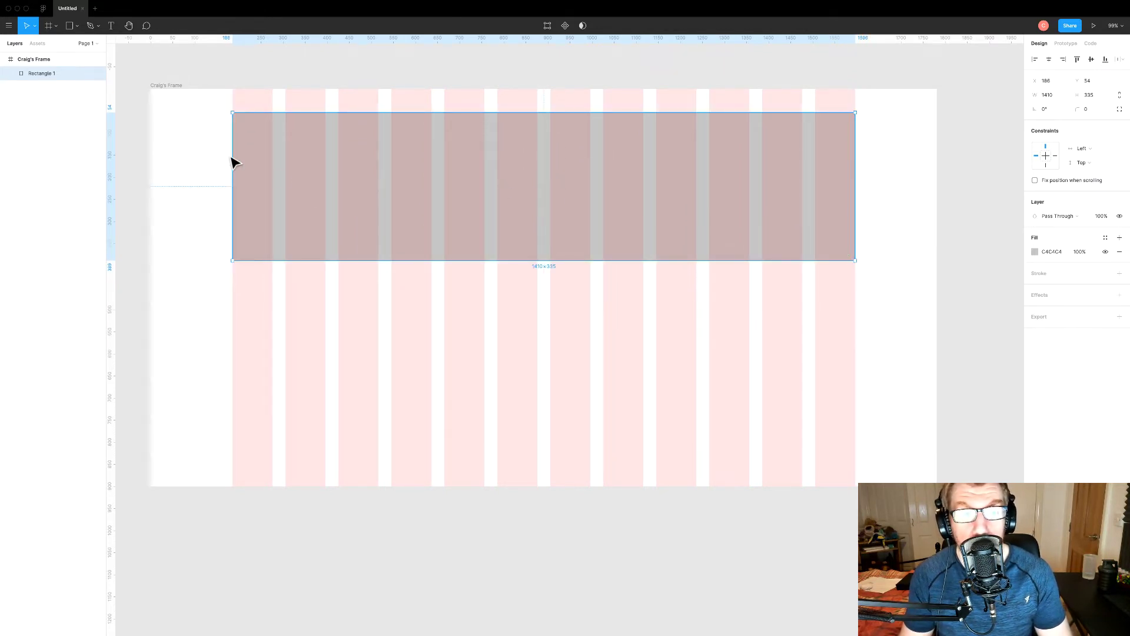
Stretch the rectangle to both side edges of the frame, about 1781 wide, and delete it.
drag(228, 159, 153, 165)
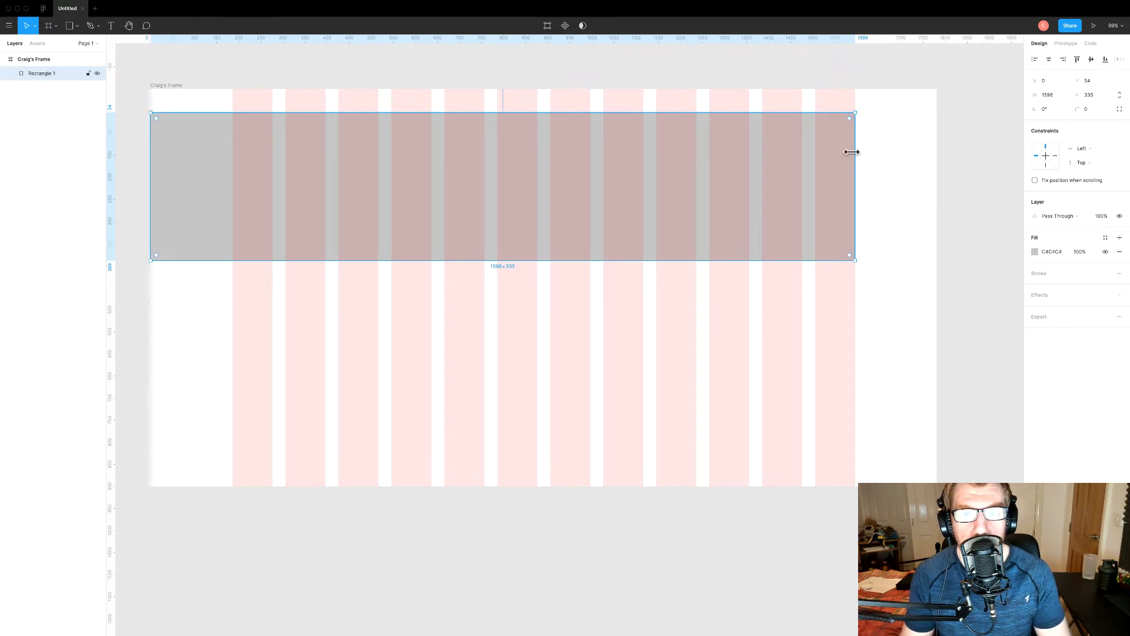
drag(861, 157, 938, 168)
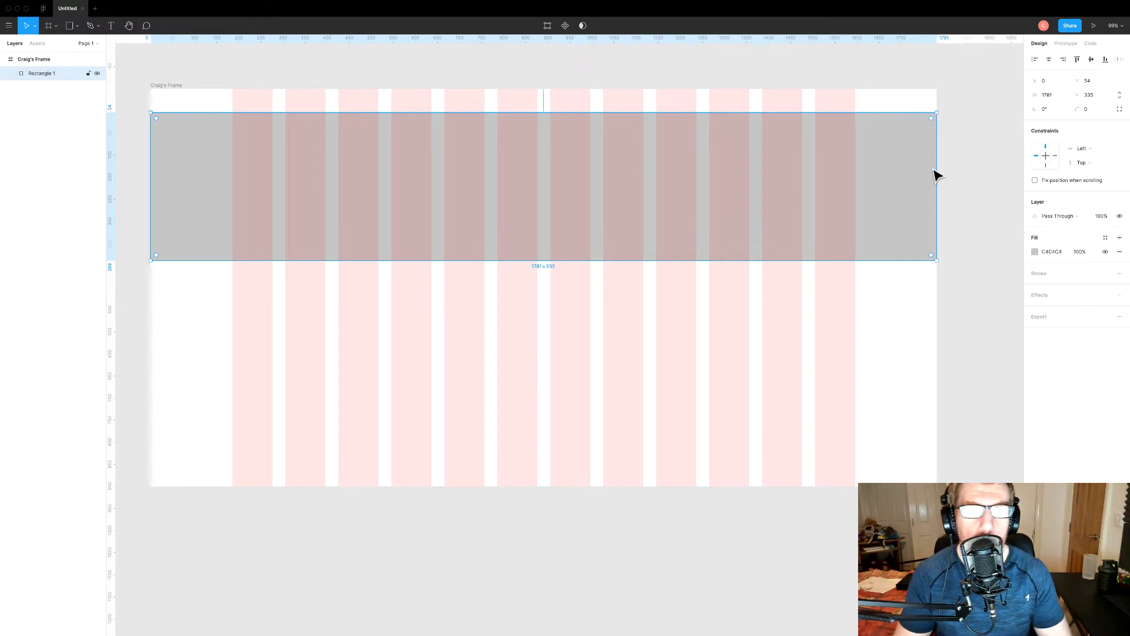
key(Delete)
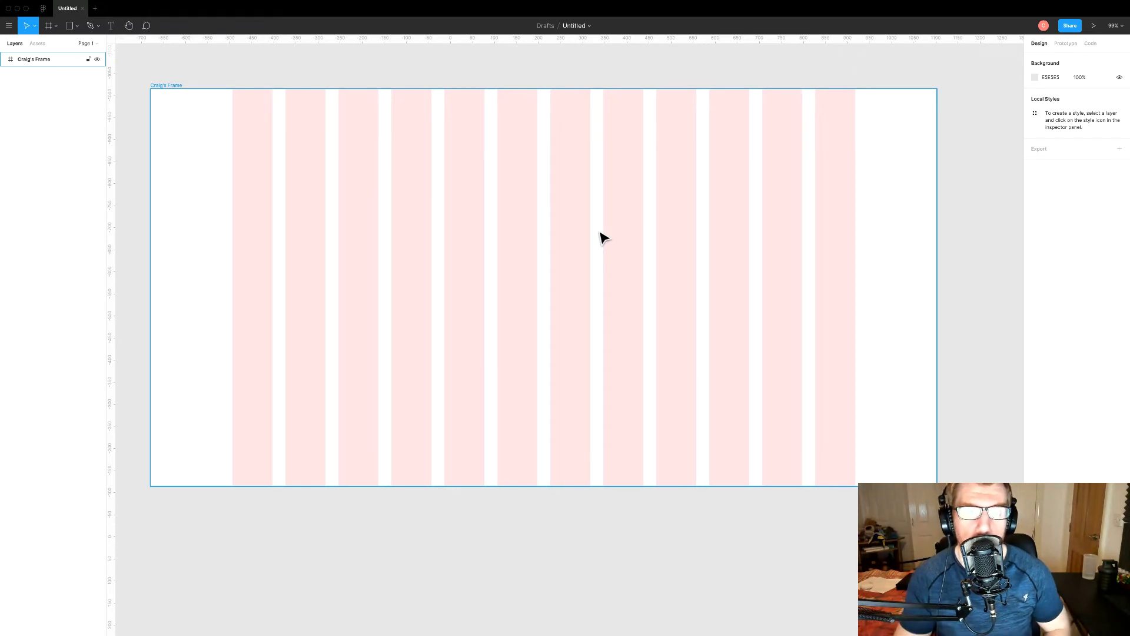
Select the frame and toggle the layout grids off and on, ending with them hidden.
click(206, 182)
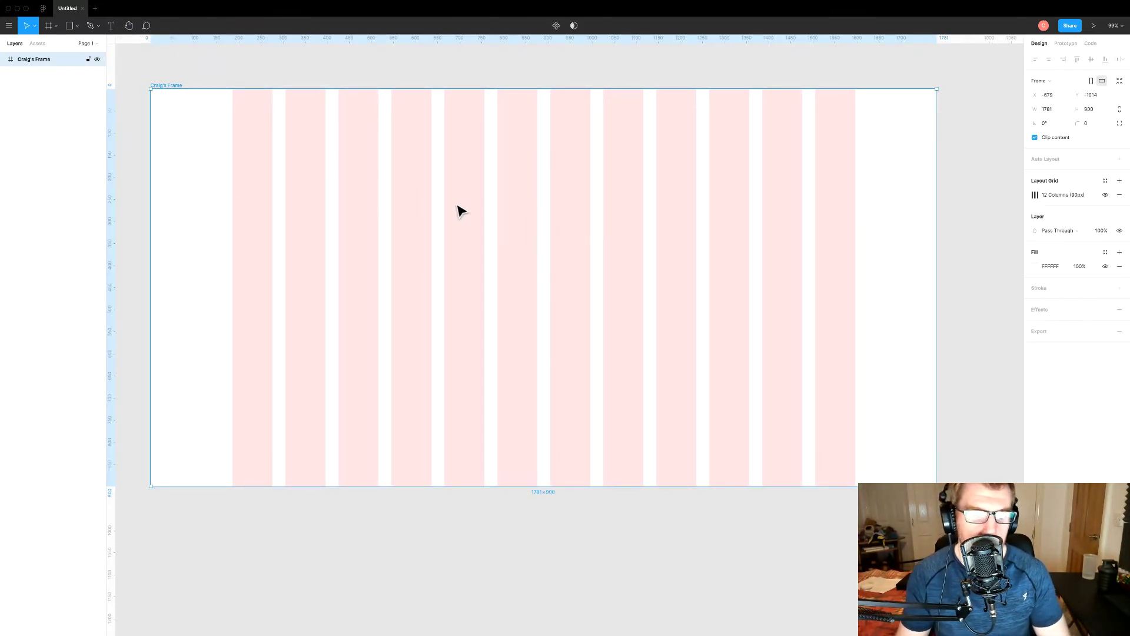
key(ctrl+g)
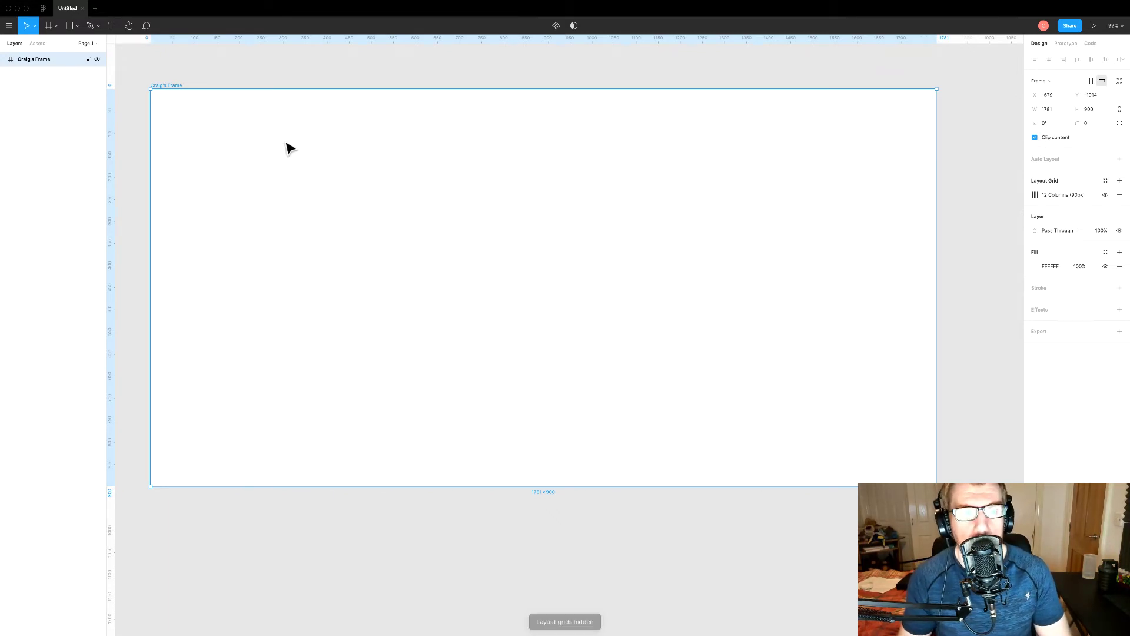
key(ctrl+g)
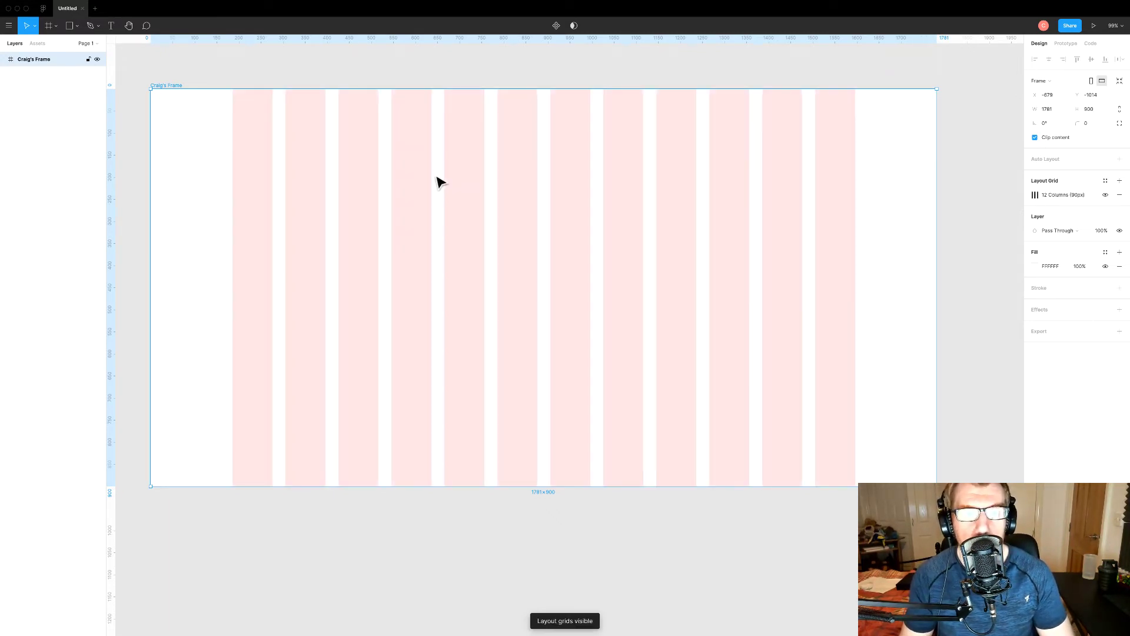
key(ctrl+g)
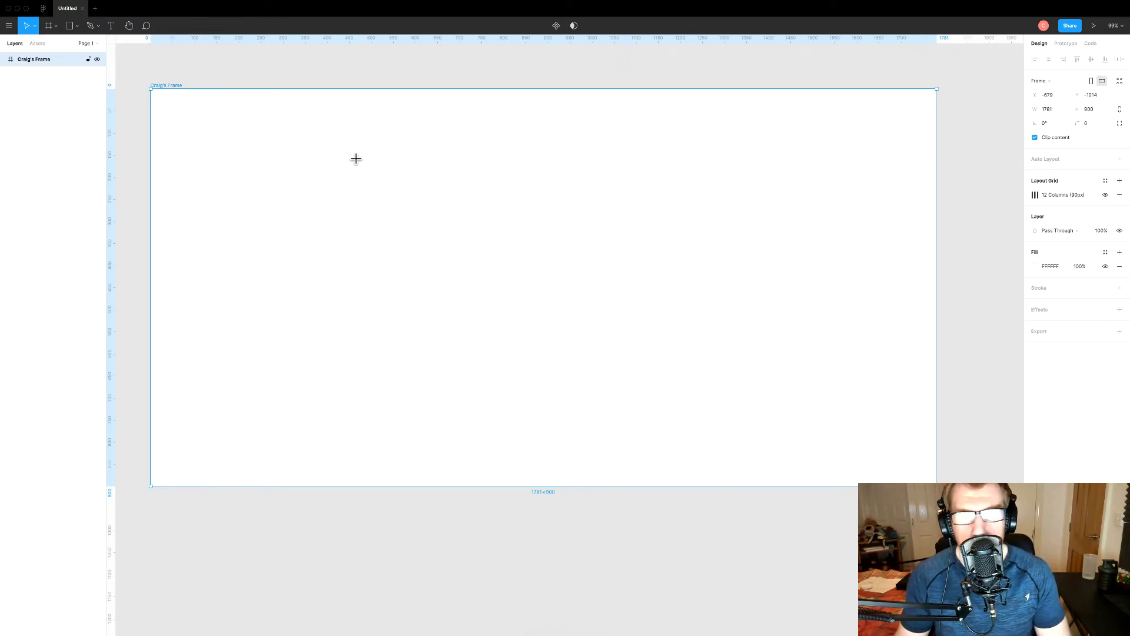
Draw a square about 73 × 73 in the upper left part of the frame and nudge it upward.
key(r)
drag(330, 131, 362, 163)
click(373, 158)
click(348, 139)
key(shift+Up)
click(593, 148)
Add a text box about 558 × 54 across from the square, containing the menu text "Home About Blog Contact".
key(t)
drag(563, 126, 809, 157)
text(Home)
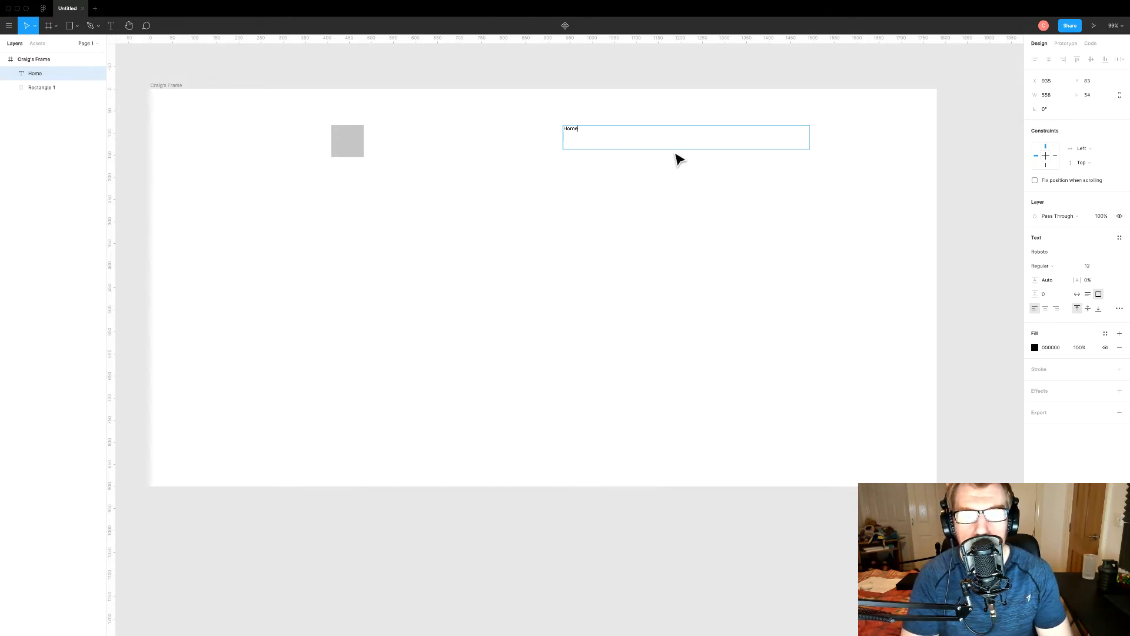
text(ut   )
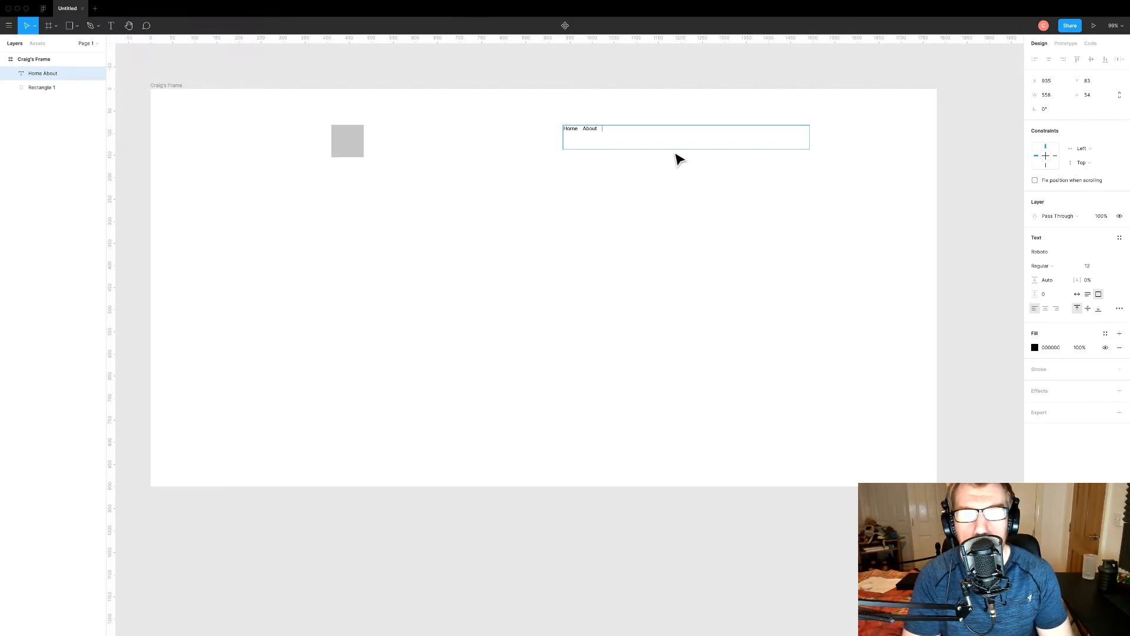
text(Blog   Contact)
Right-align the menu text, shrink its text box to about 215 × 25, and deselect it.
key(super+a)
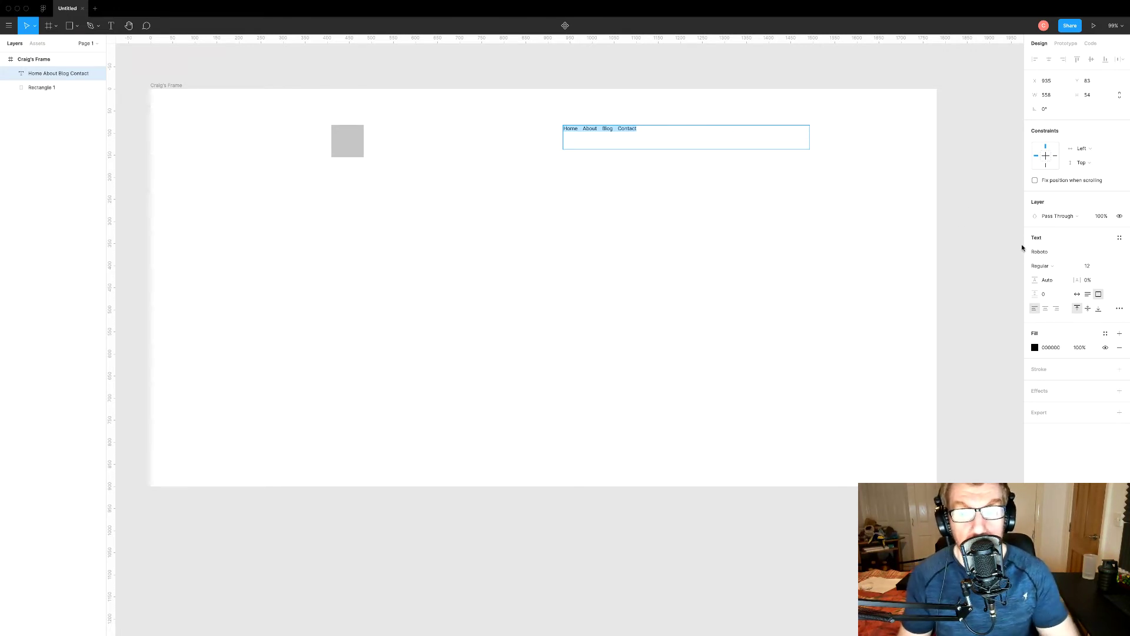
click(1057, 308)
click(759, 184)
click(777, 133)
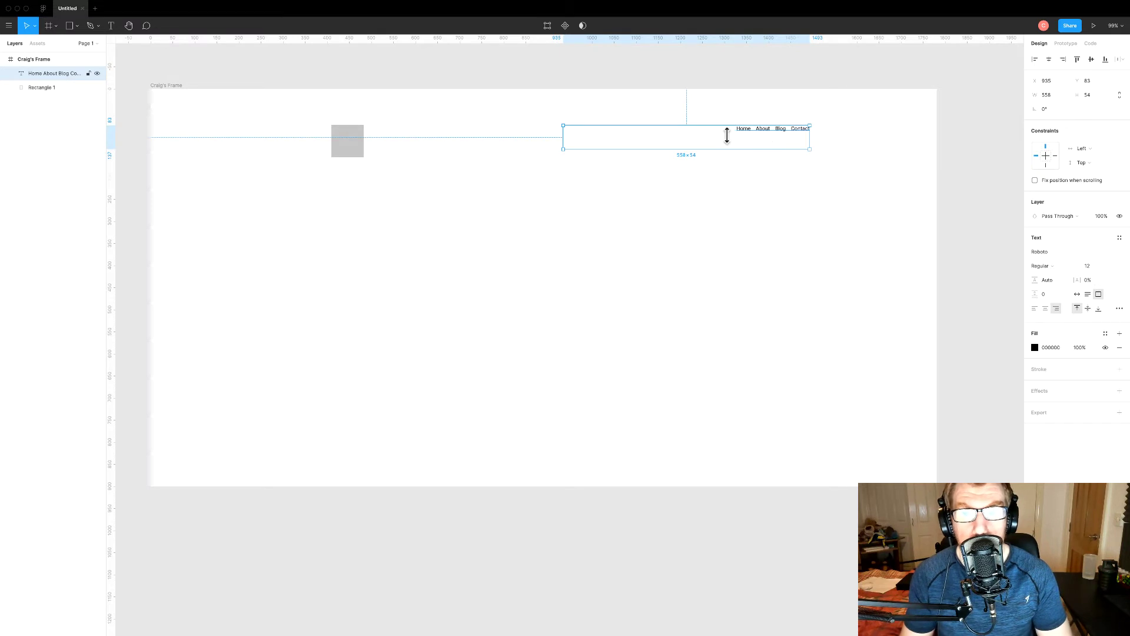
drag(562, 149, 714, 136)
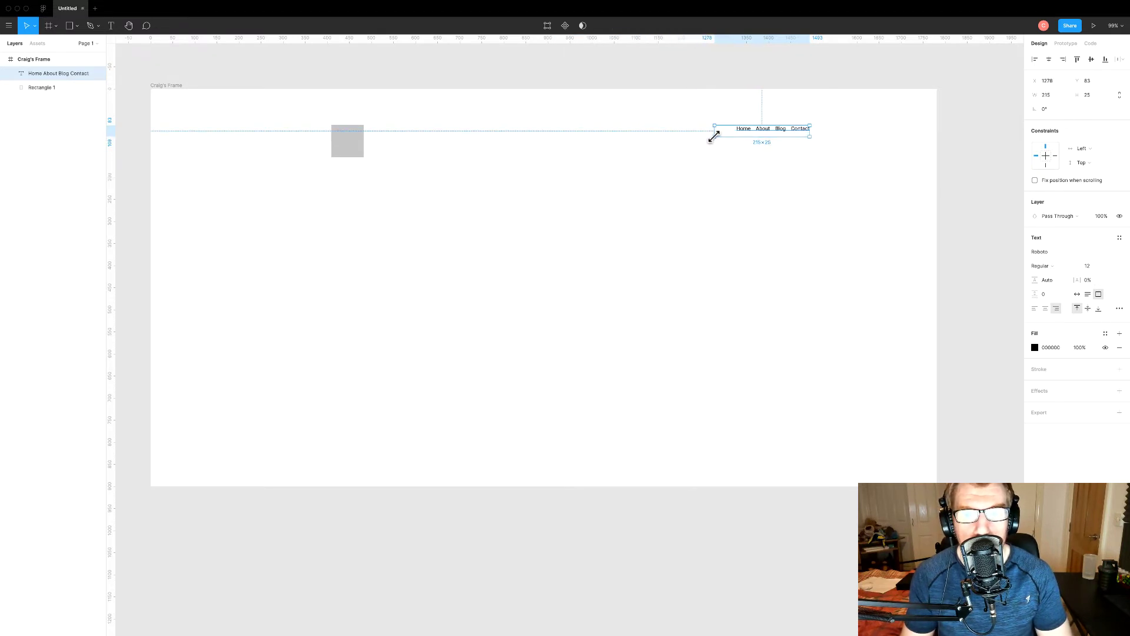
click(743, 168)
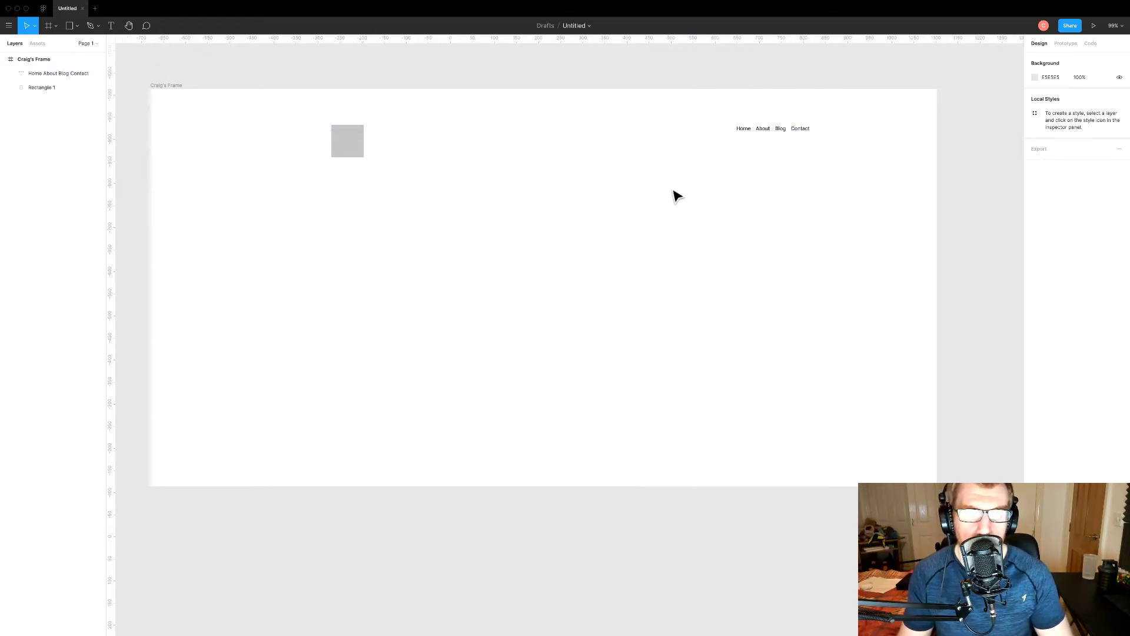
Toggle the layout grids until they are visible and align the square with the left edge of the first column.
key(ctrl+g)
key(ctrl+g)
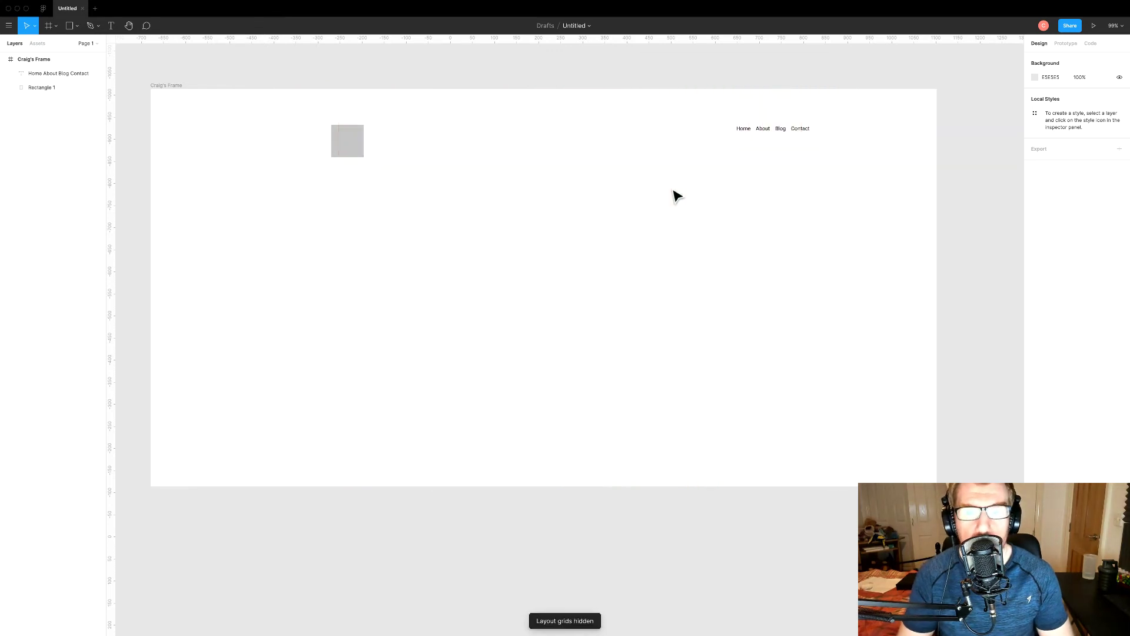
key(ctrl+g)
key(ctrl+g)
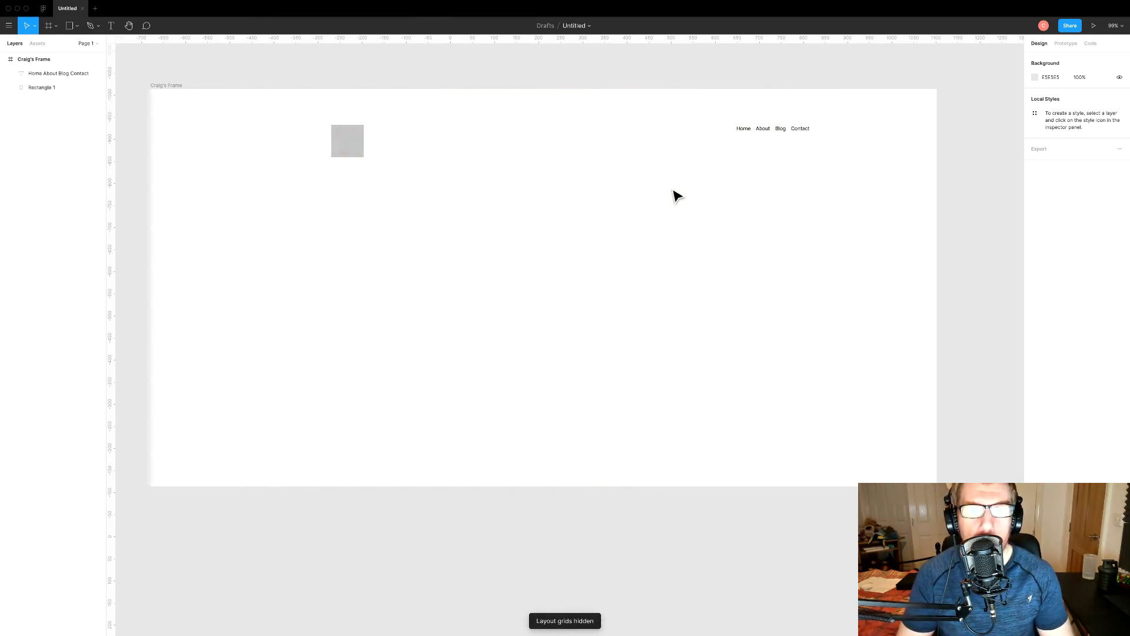
key(ctrl+g)
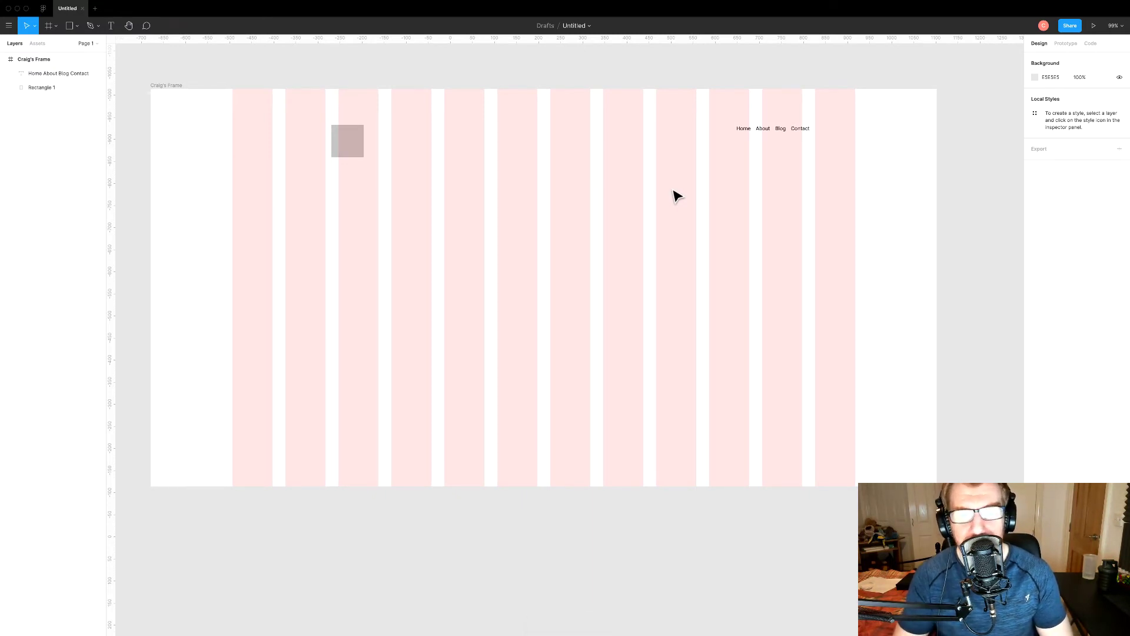
drag(357, 146, 259, 140)
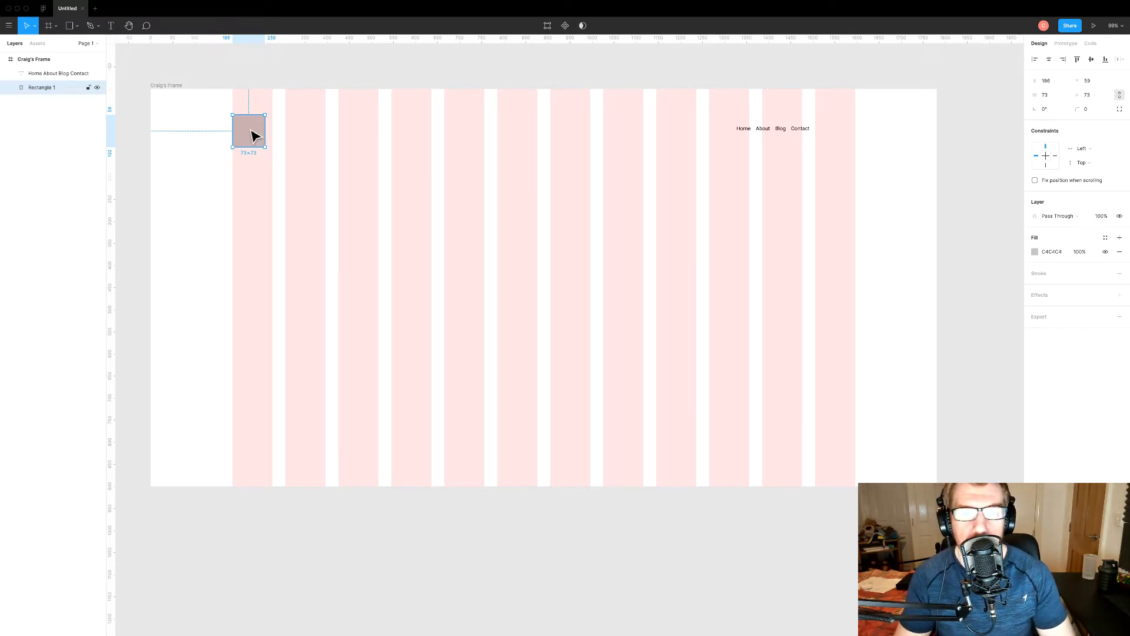
Hide the layout grids, set the menu text size to 20, and widen its text box to about 403 × 25.
click(791, 135)
key(ctrl+g)
click(1101, 264)
text(20)
key(Return)
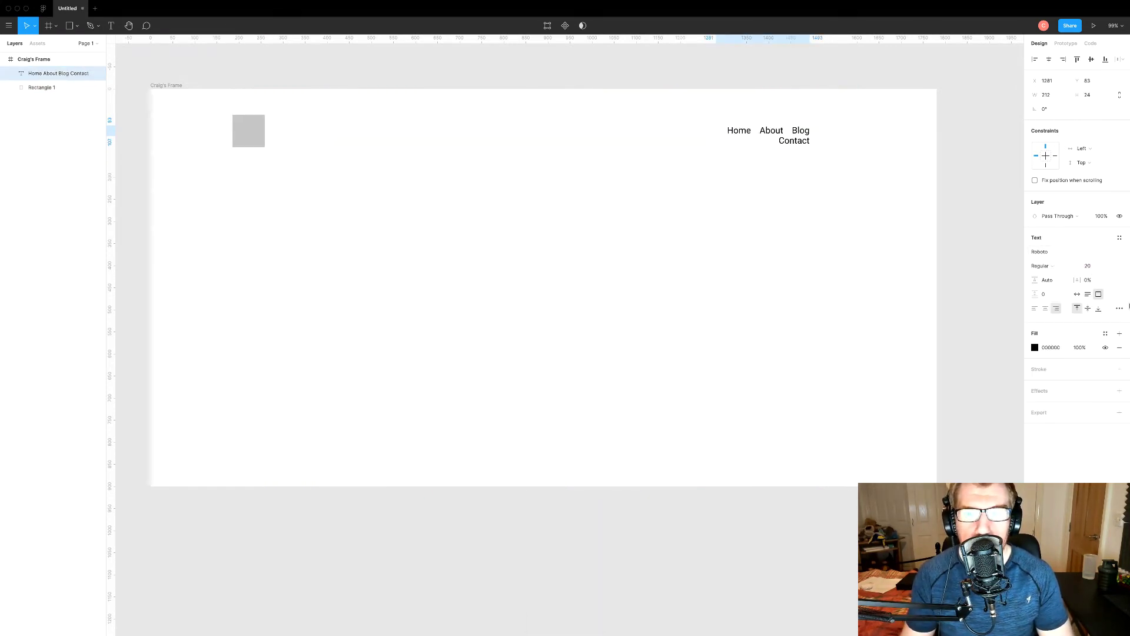
click(760, 121)
drag(704, 129, 630, 140)
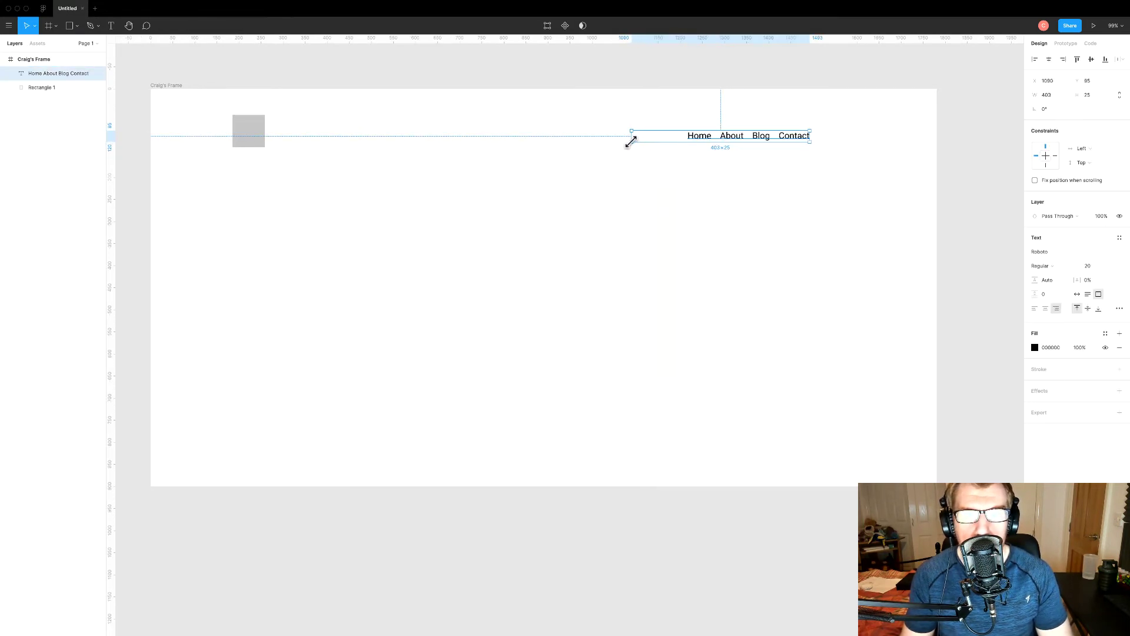
Align the square and the menu text on their vertical centers and deselect them.
click(648, 176)
drag(193, 124, 772, 149)
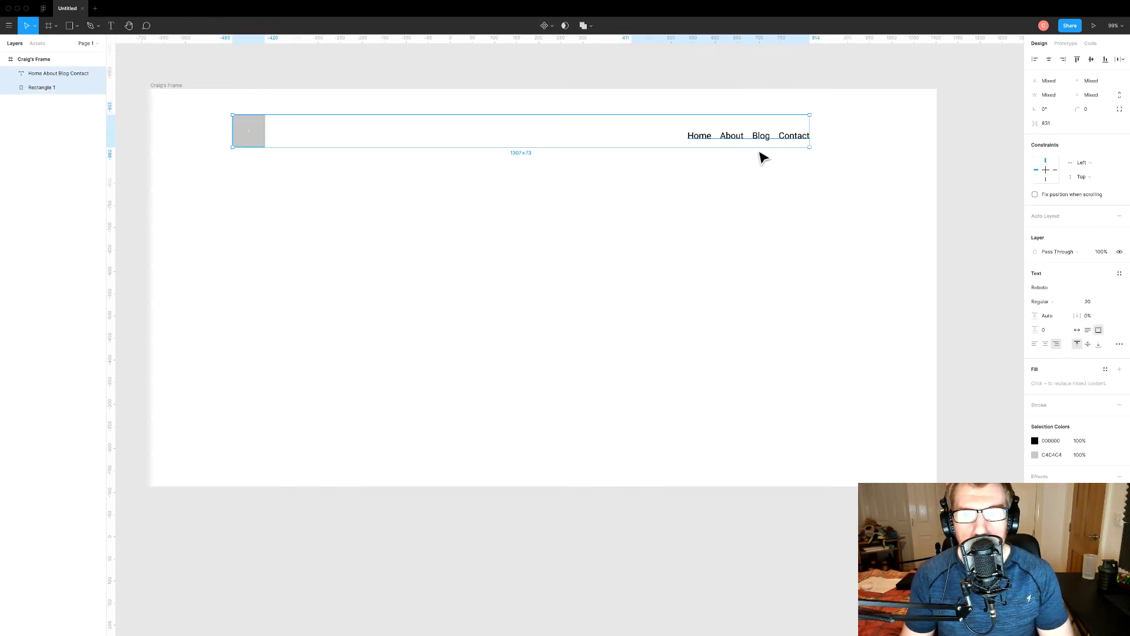
click(1092, 60)
click(617, 221)
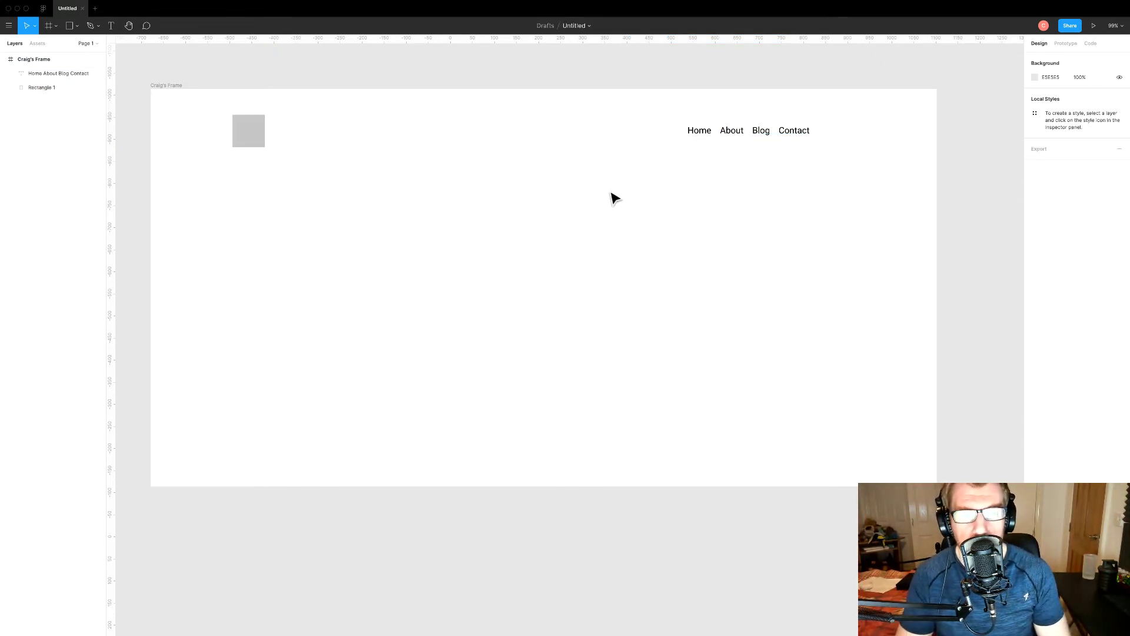
Move the menu text to the outer edge of the last grid column, showing the layout grids for guidance and hiding them when done.
key(ctrl+g)
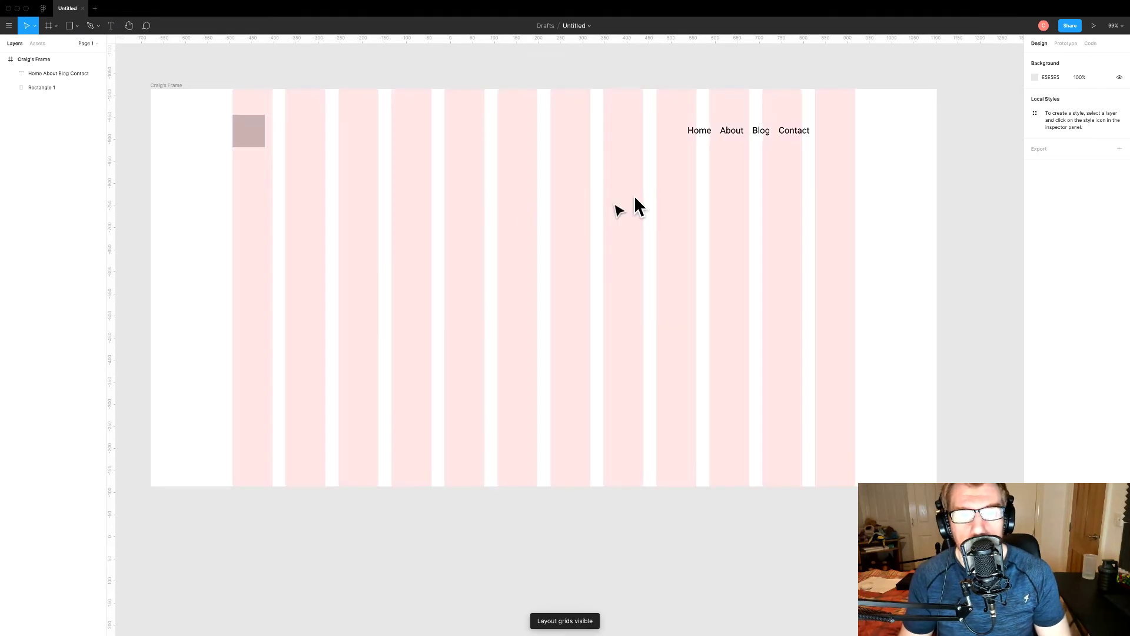
click(789, 136)
key(ctrl+g)
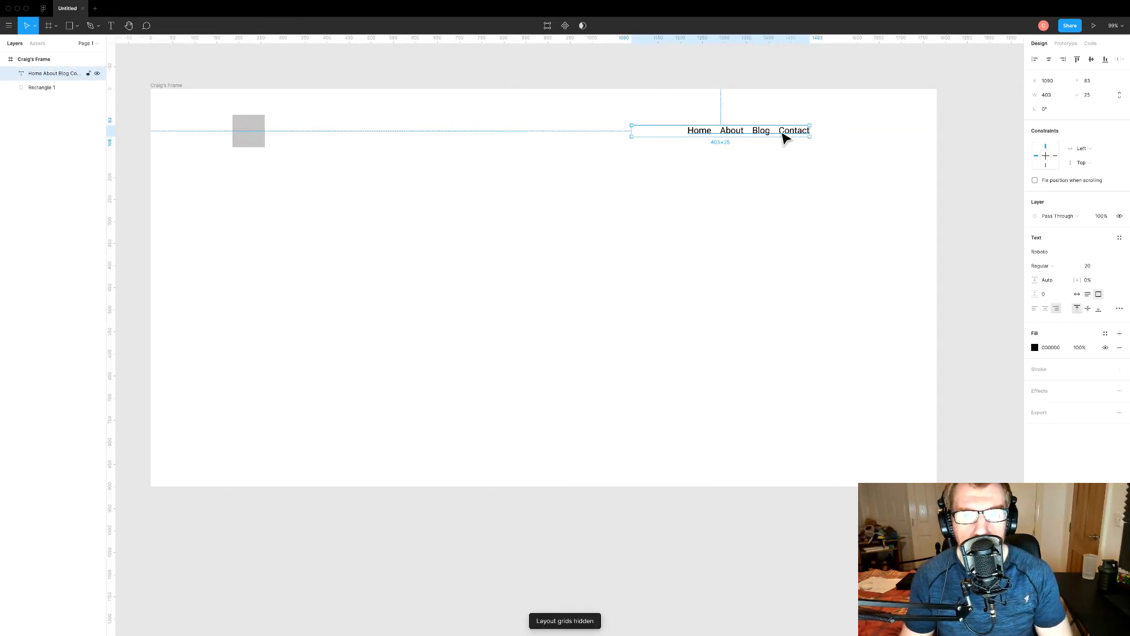
key(ctrl+g)
drag(793, 135, 840, 136)
key(ctrl+g)
Create a component from the square and the menu text together, and deselect it.
drag(835, 175, 231, 116)
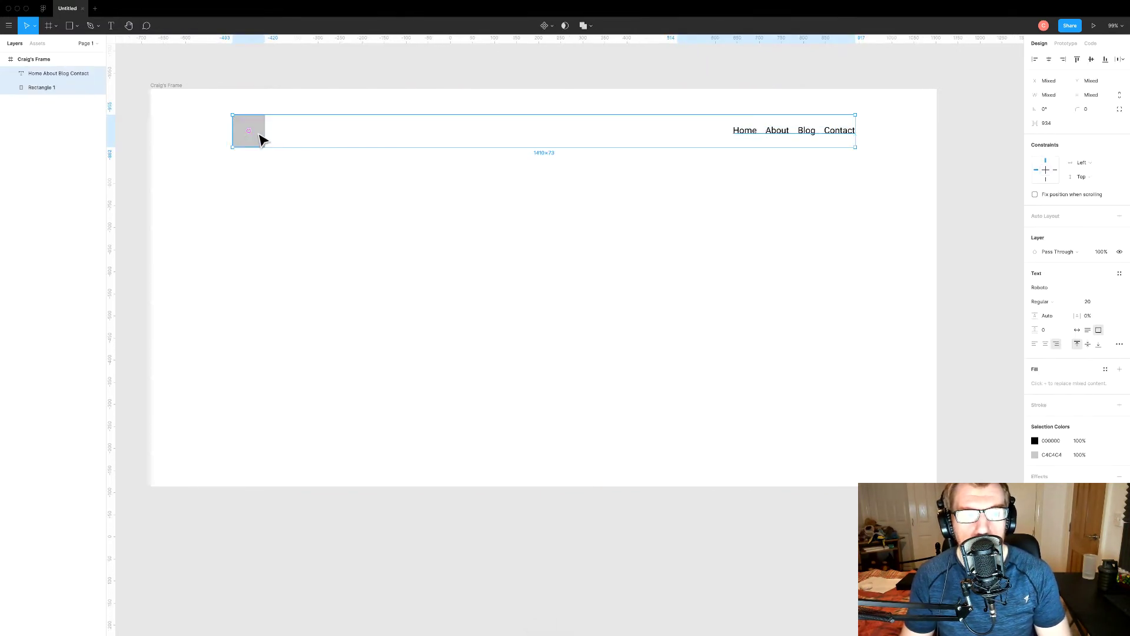
right_click(256, 116)
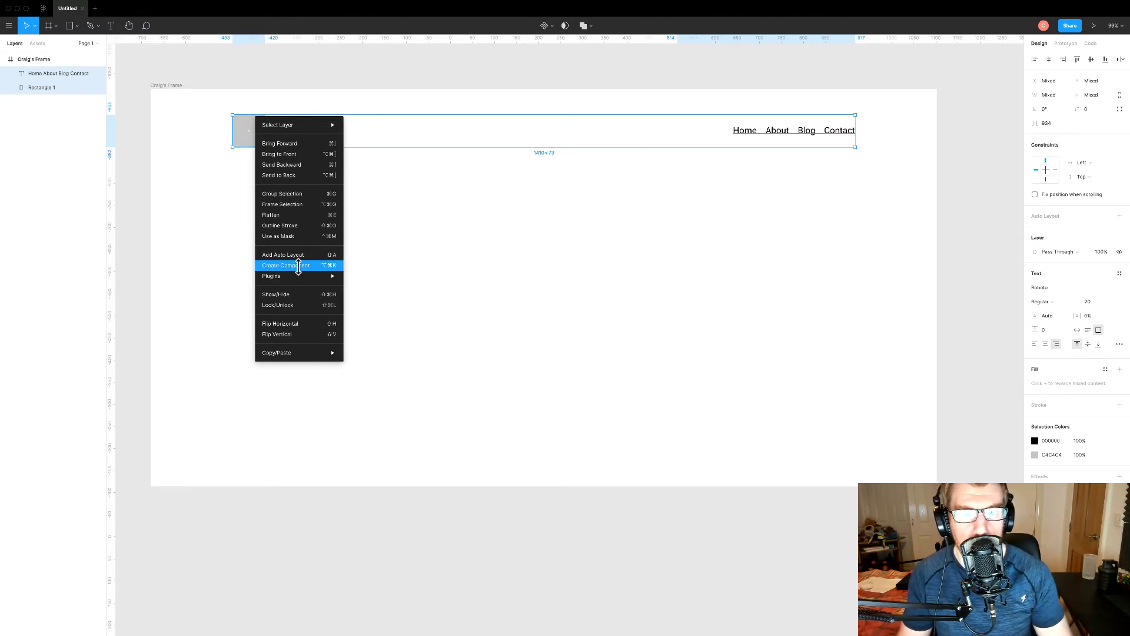
click(299, 270)
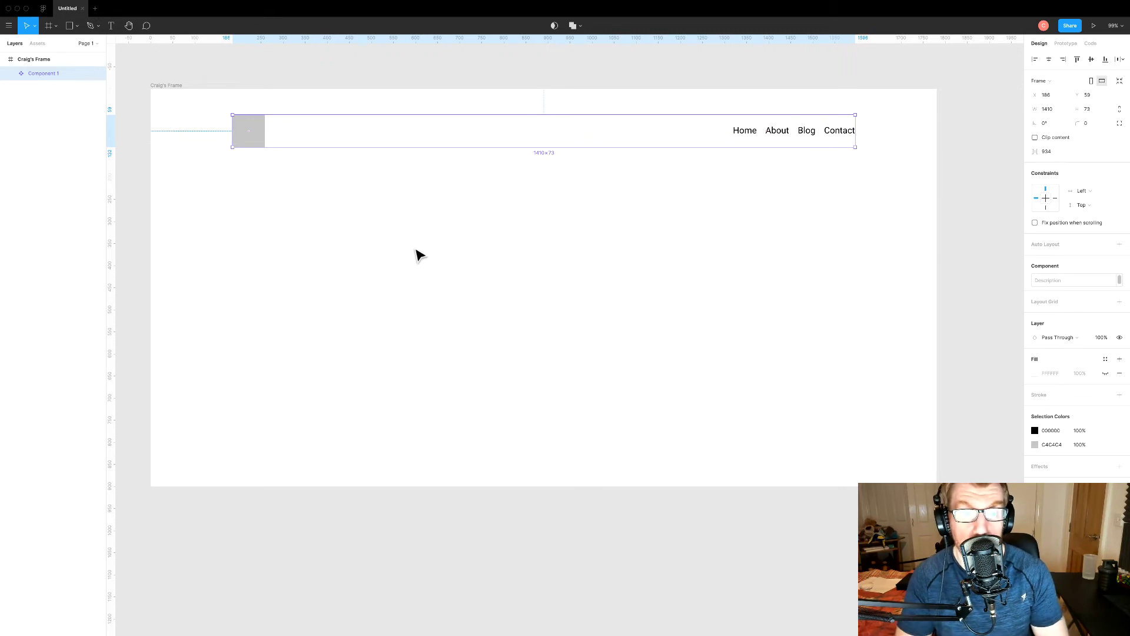
click(468, 253)
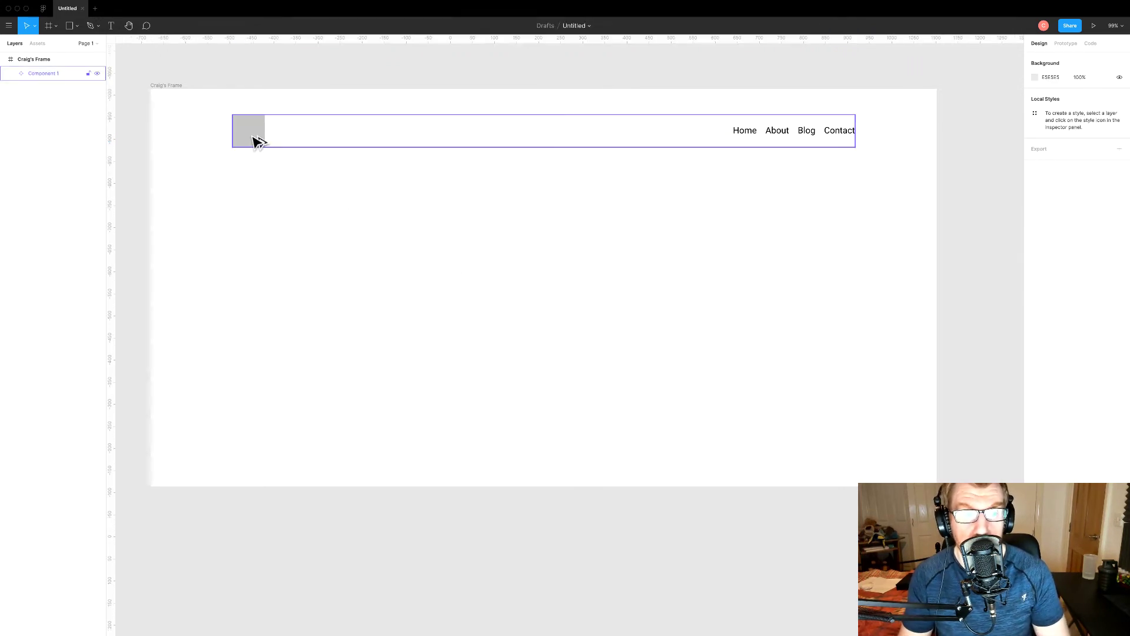
Place three copies of the header component stacked below the original in the frame.
drag(259, 140, 259, 200)
click(308, 252)
click(257, 200)
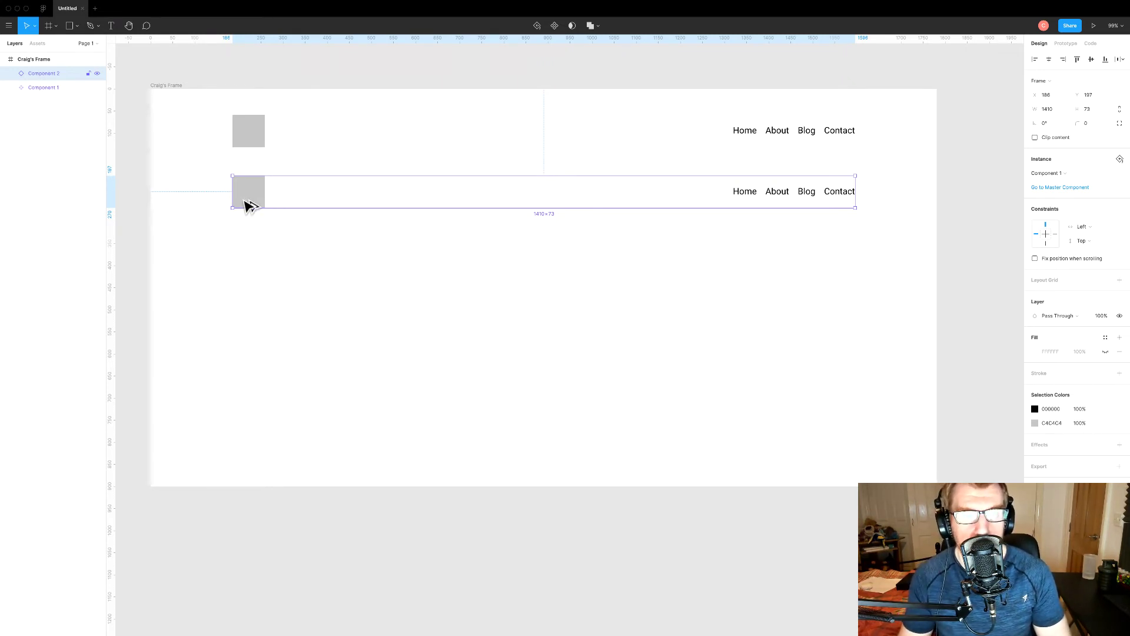
alt+drag(253, 203, 264, 326)
drag(253, 318, 254, 306)
click(298, 348)
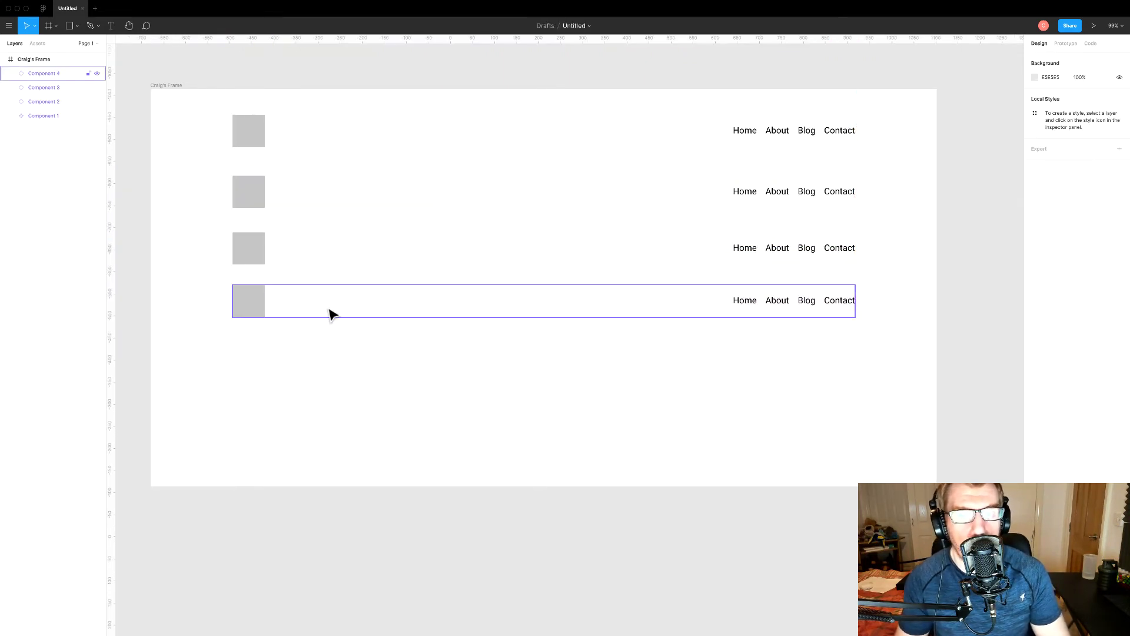
Compare the layer icons of the three component copies with that of the main component, Component 1.
drag(204, 183, 348, 324)
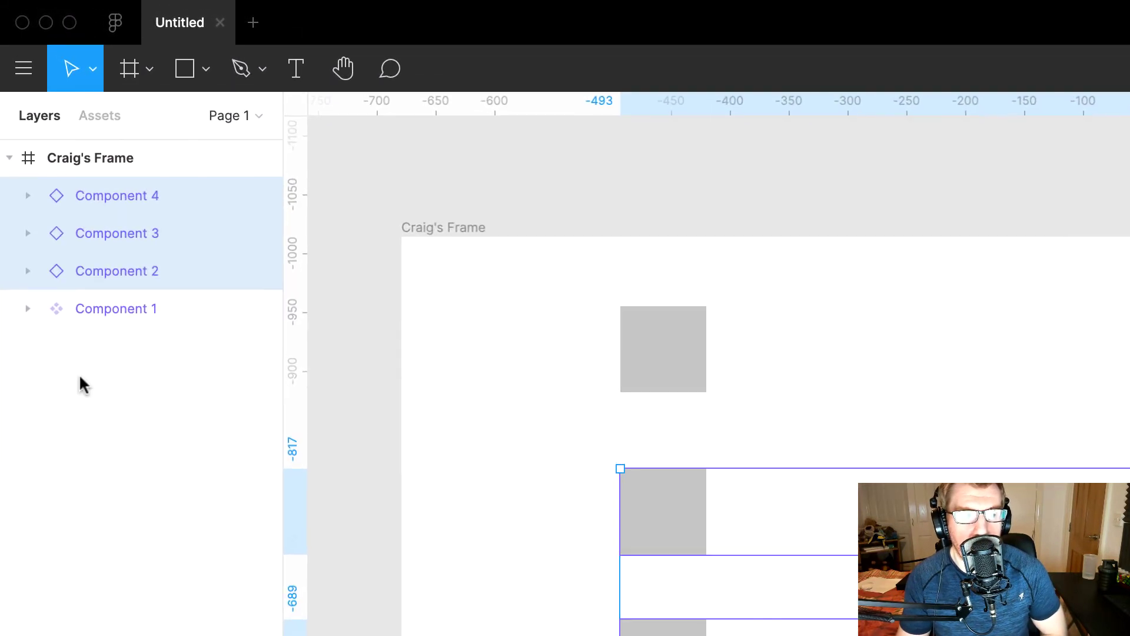
click(45, 143)
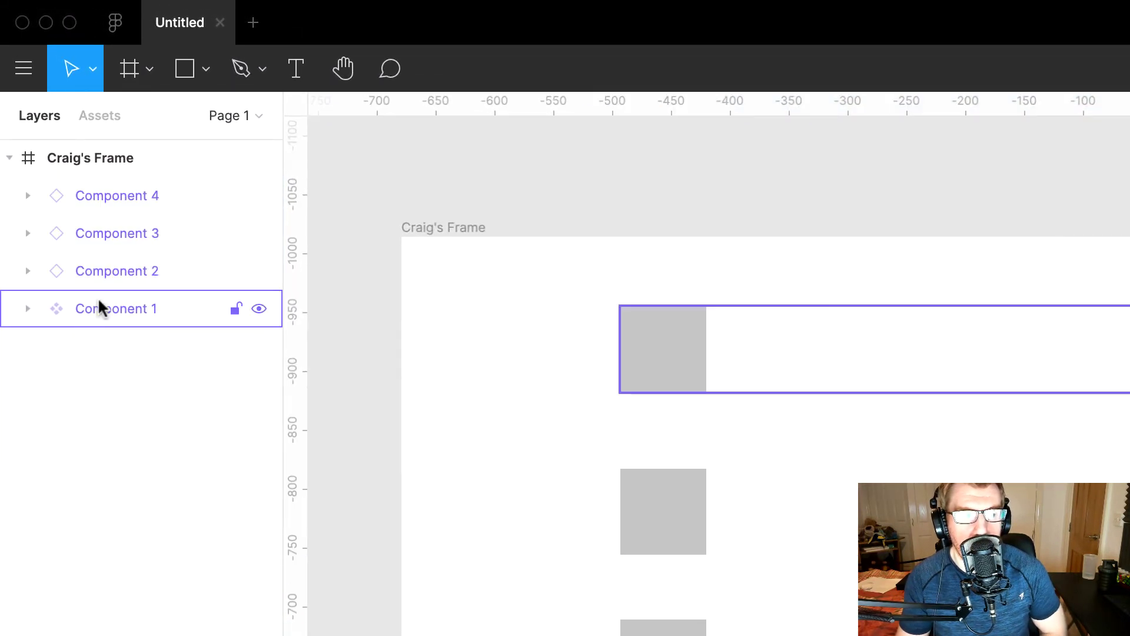
click(59, 307)
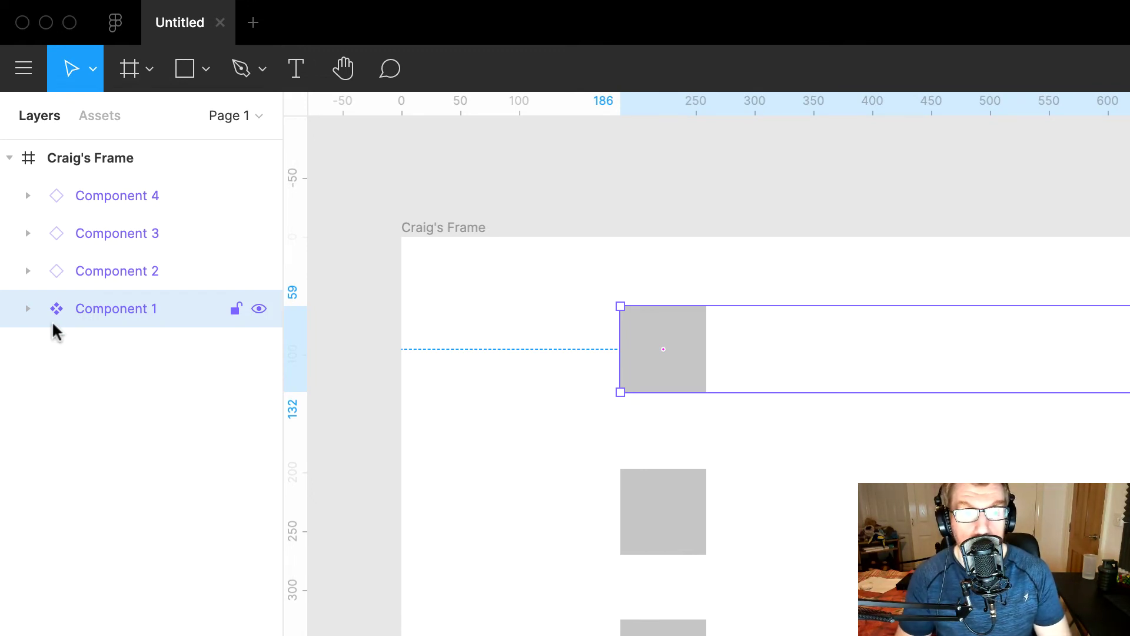
click(136, 274)
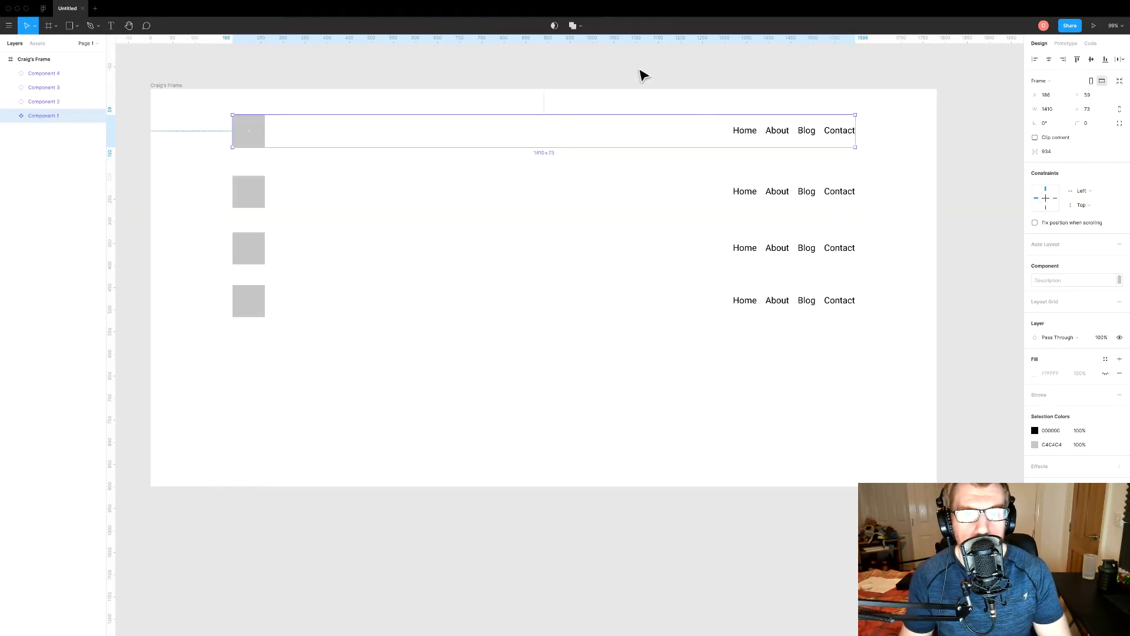
Insert the test text "sfdsfdsfdsfds" after Home in the main component's menu and delete it again.
click(639, 76)
click(648, 130)
double_click(749, 133)
double_click(752, 131)
click(753, 130)
text(sfdsfdsfdsfds)
key(BackSpace)
key(BackSpace)
key(BackSpace)
key(BackSpace)
key(BackSpace)
key(BackSpace)
key(BackSpace)
key(BackSpace)
key(BackSpace)
key(BackSpace)
key(BackSpace)
key(BackSpace)
key(BackSpace)
key(BackSpace)
key(Escape)
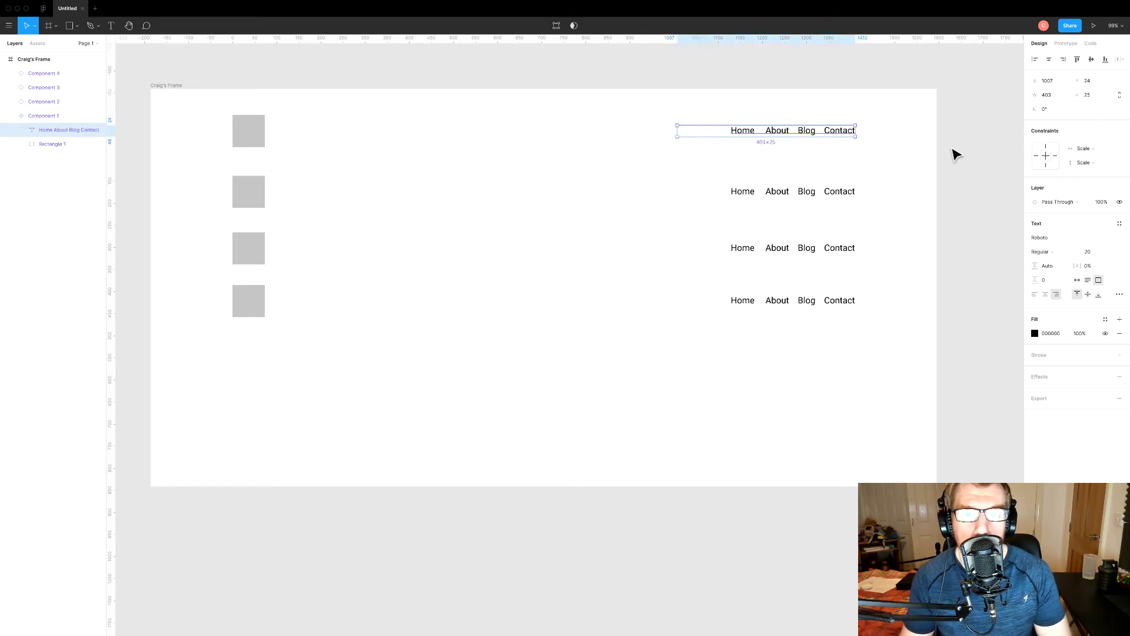
Delete the three component copies below the main component.
click(647, 415)
drag(841, 366, 151, 186)
key(Delete)
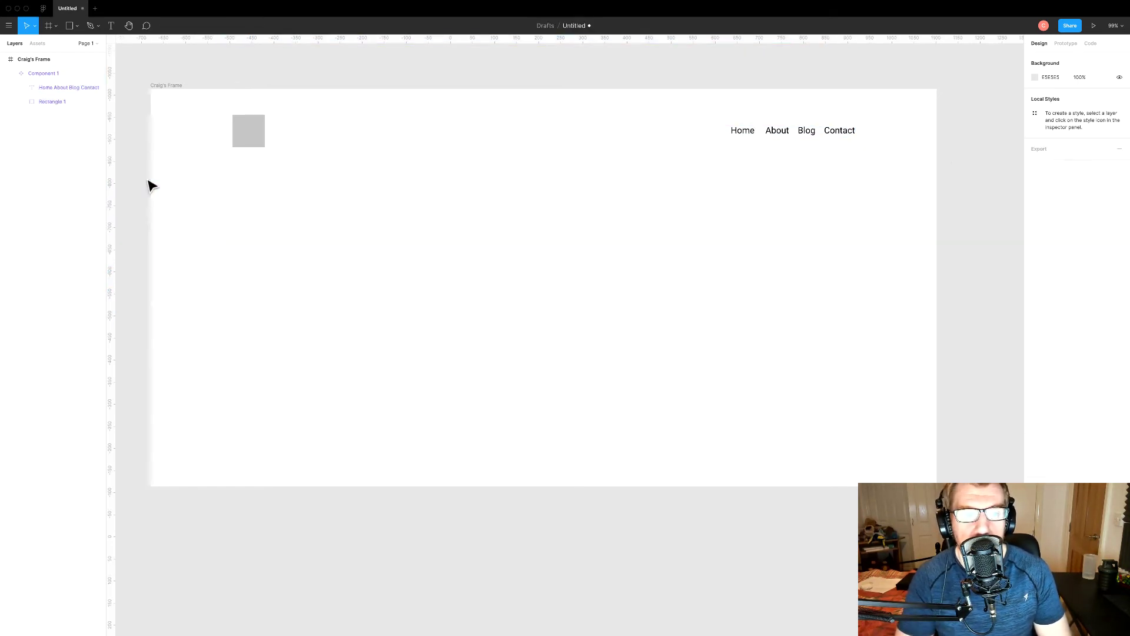
Rename the main component as HEADER and deselect it.
click(259, 145)
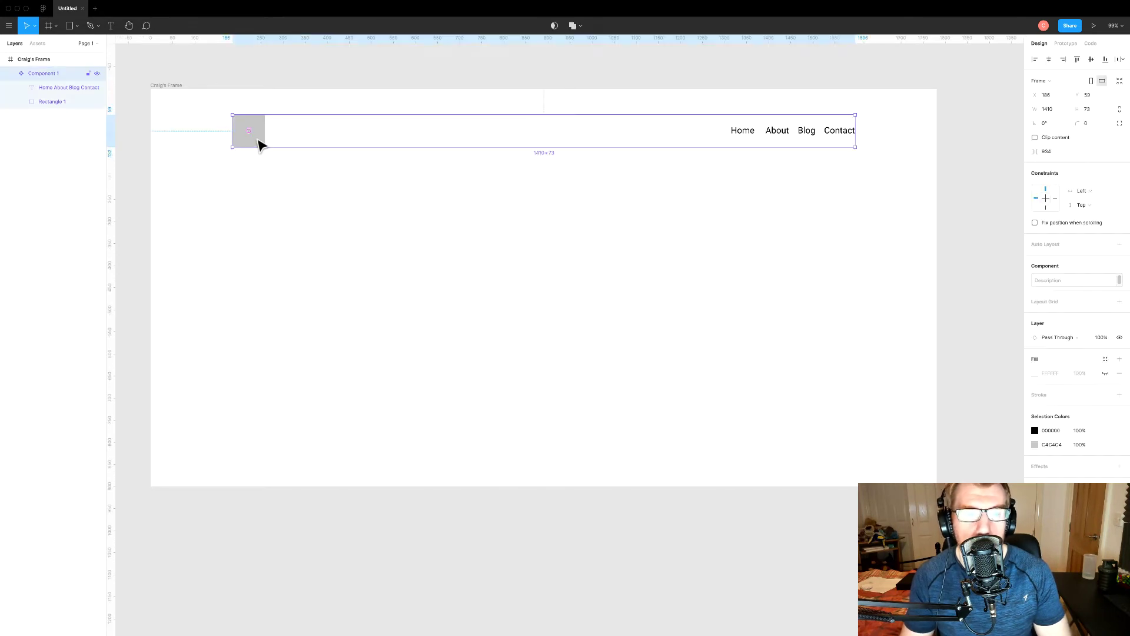
double_click(52, 74)
text(HEADER)
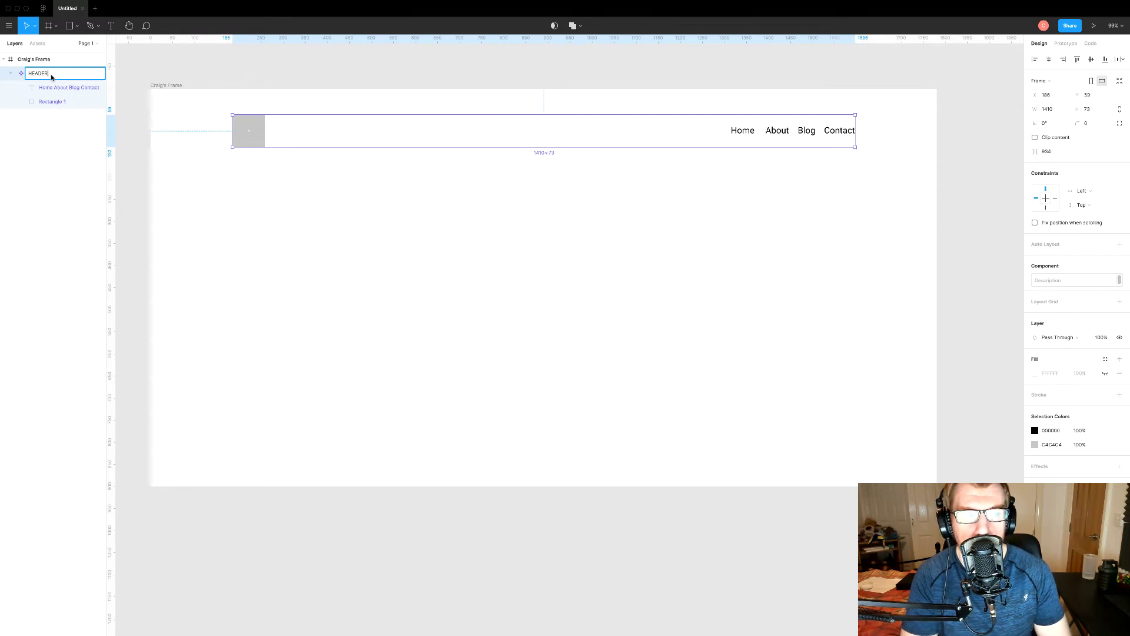
key(Return)
click(398, 250)
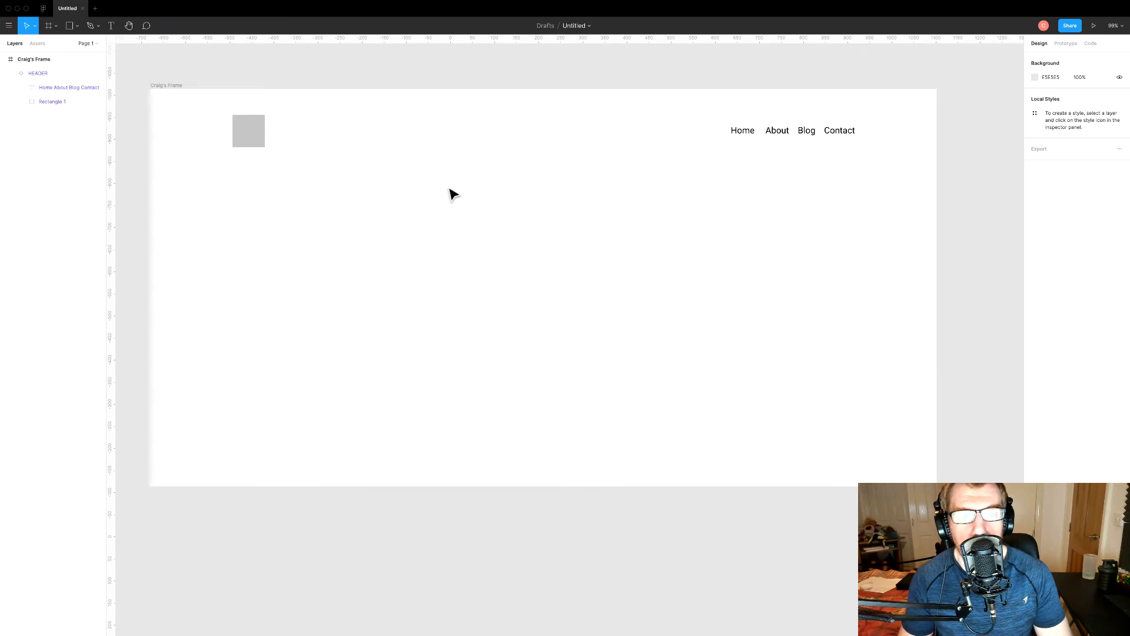
Duplicate the whole frame with its header and bring both frames into view.
click(180, 83)
key(super+d)
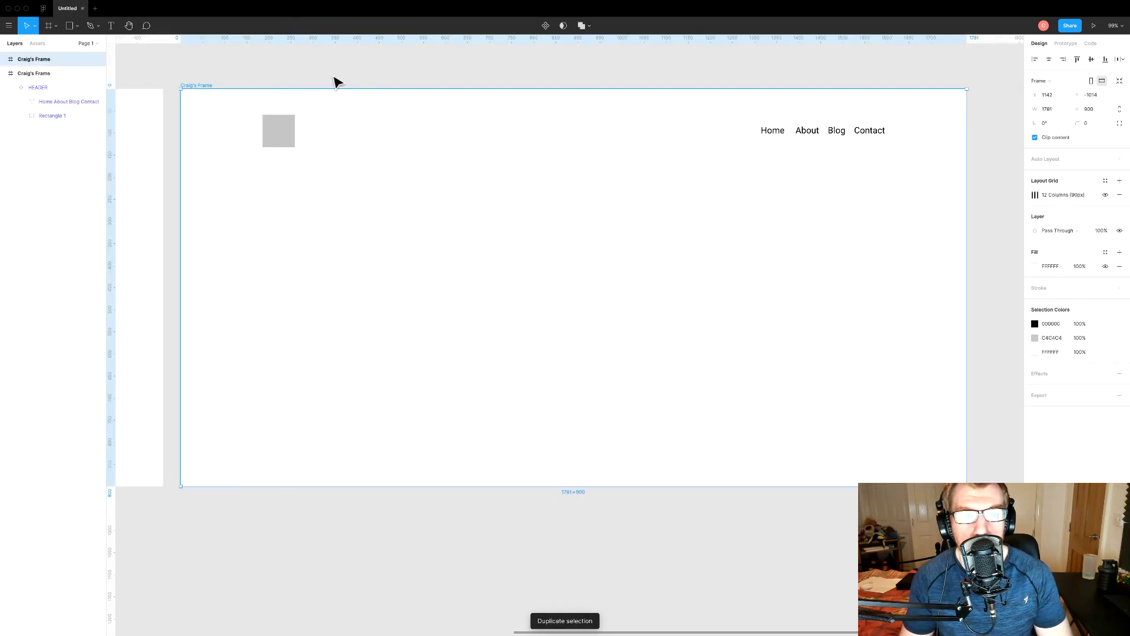
scroll(454, 200, down, 5)
drag(325, 230, 499, 243)
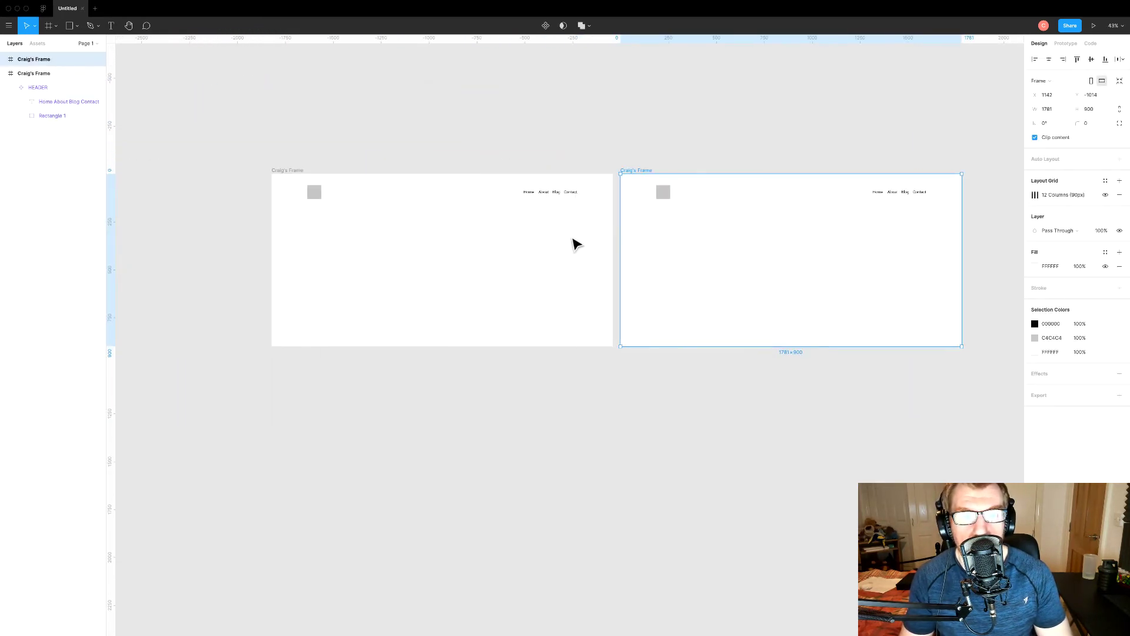
Insert the test text "fdsfdsf" after Home in the menu of the original frame's HEADER component.
click(536, 197)
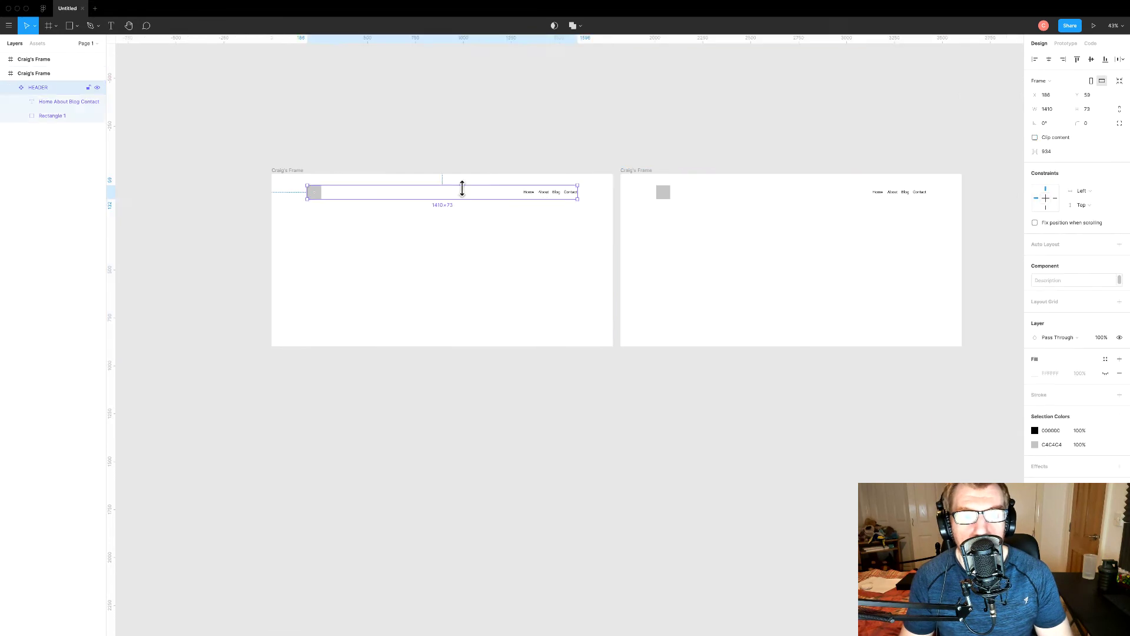
double_click(530, 194)
double_click(541, 198)
click(564, 192)
text(fdsfdsf)
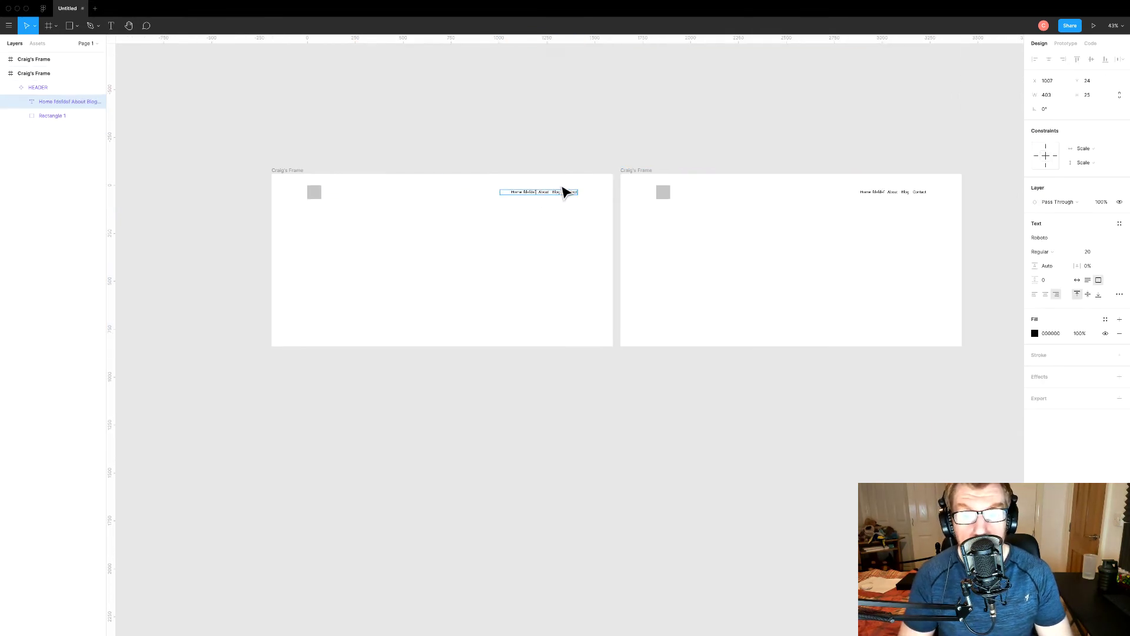
key(Escape)
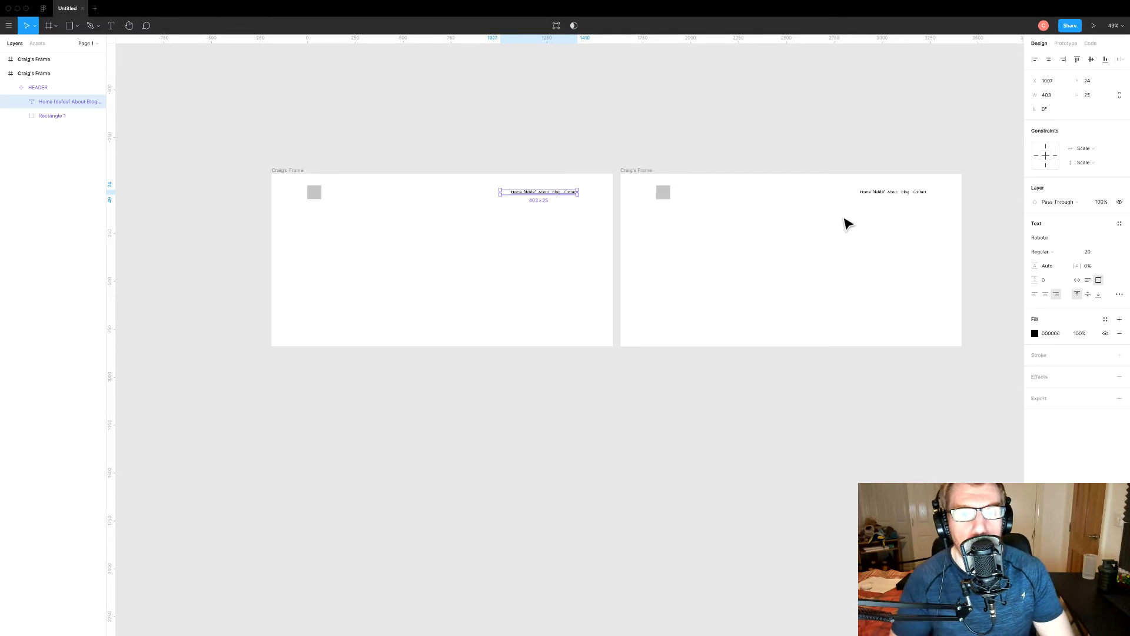
Remove the test text after Home from the HEADER component's menu.
key(Return)
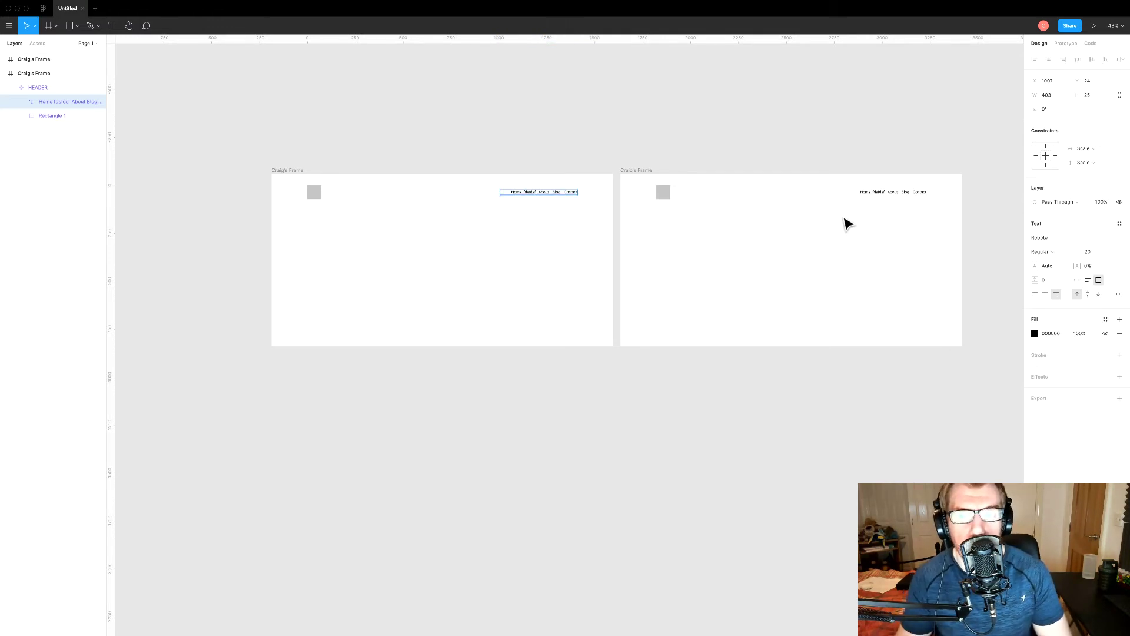
key(BackSpace)
key(BackSpace)
key(BackSpace)
key(BackSpace)
key(BackSpace)
key(BackSpace)
key(BackSpace)
key(BackSpace)
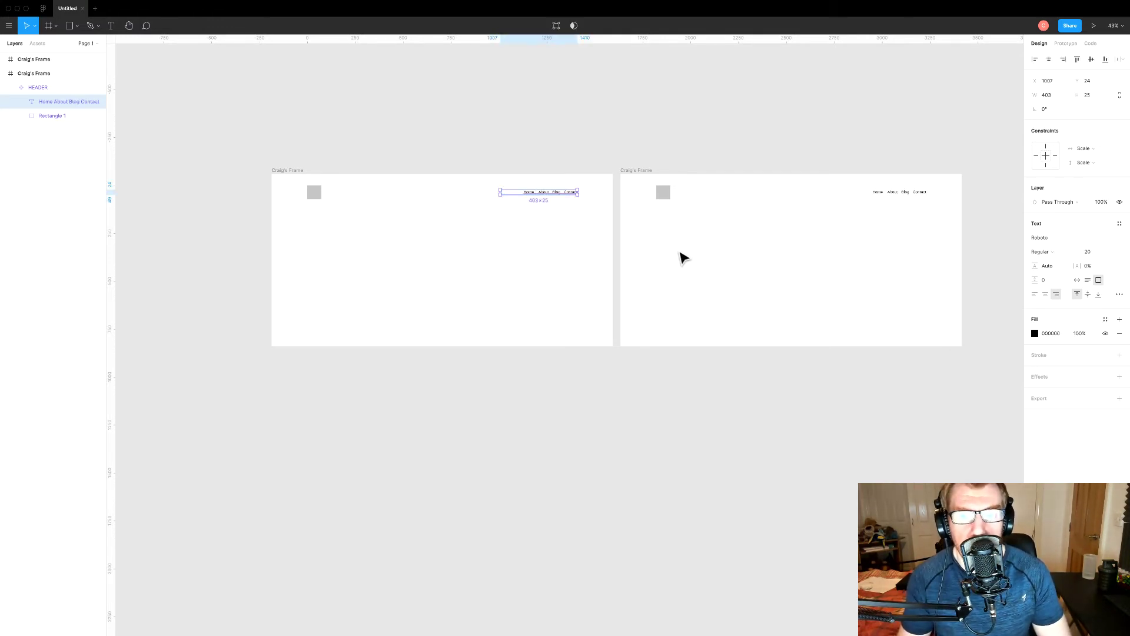
Delete the duplicated frame and return to the original frame at 100% zoom.
click(638, 171)
key(Delete)
key(shift+0)
drag(512, 191, 803, 338)
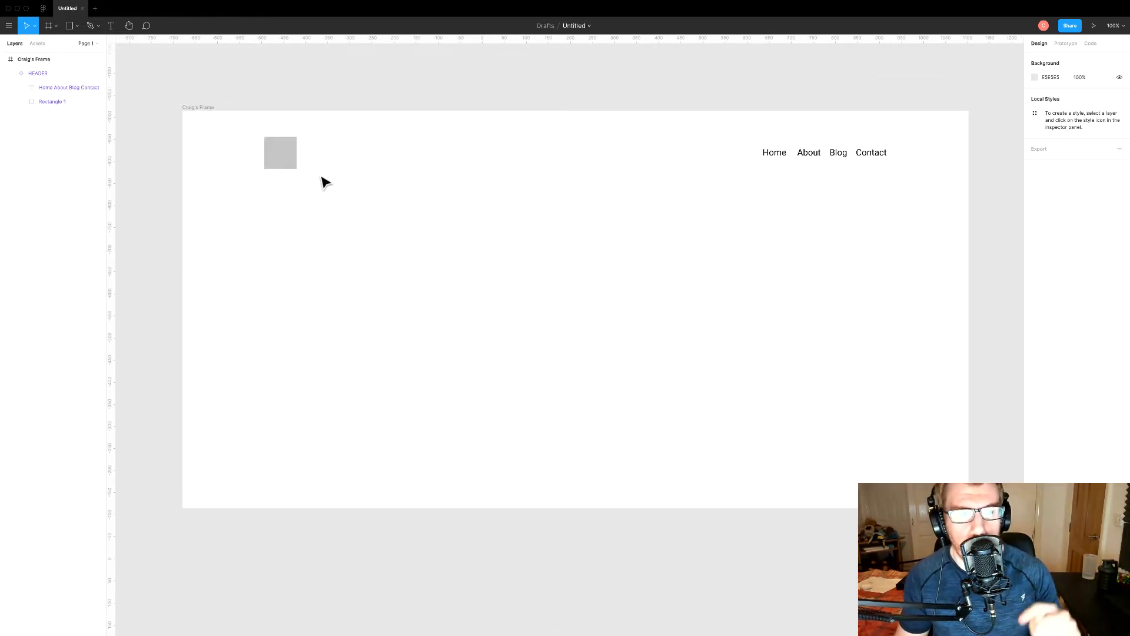
Add a page named Components and place it above Page 1 in the page list.
click(96, 44)
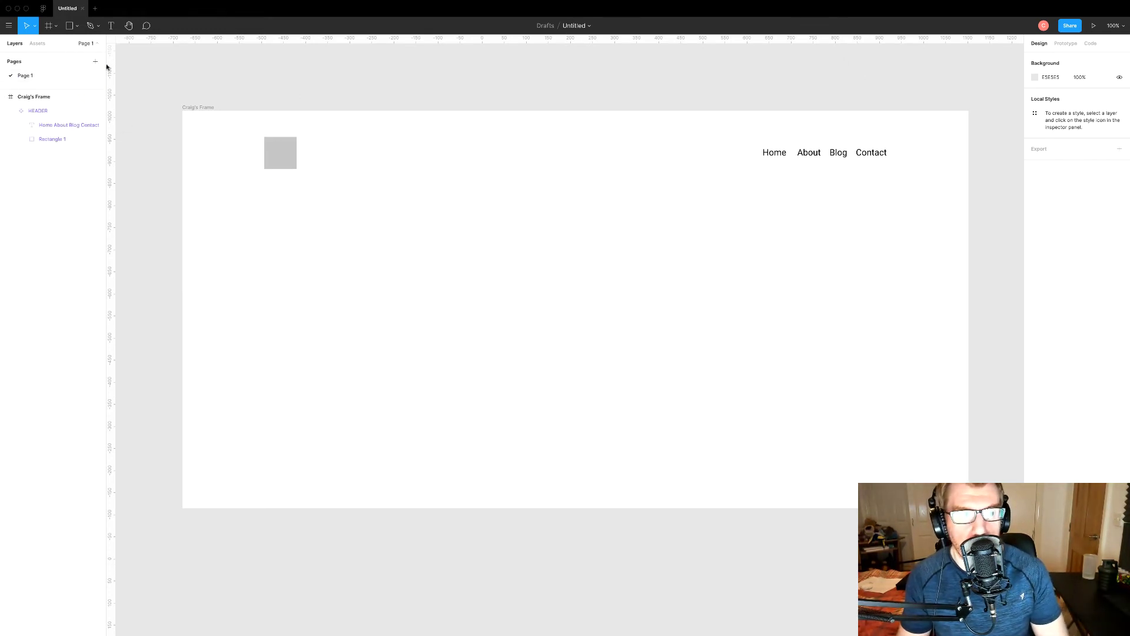
click(95, 62)
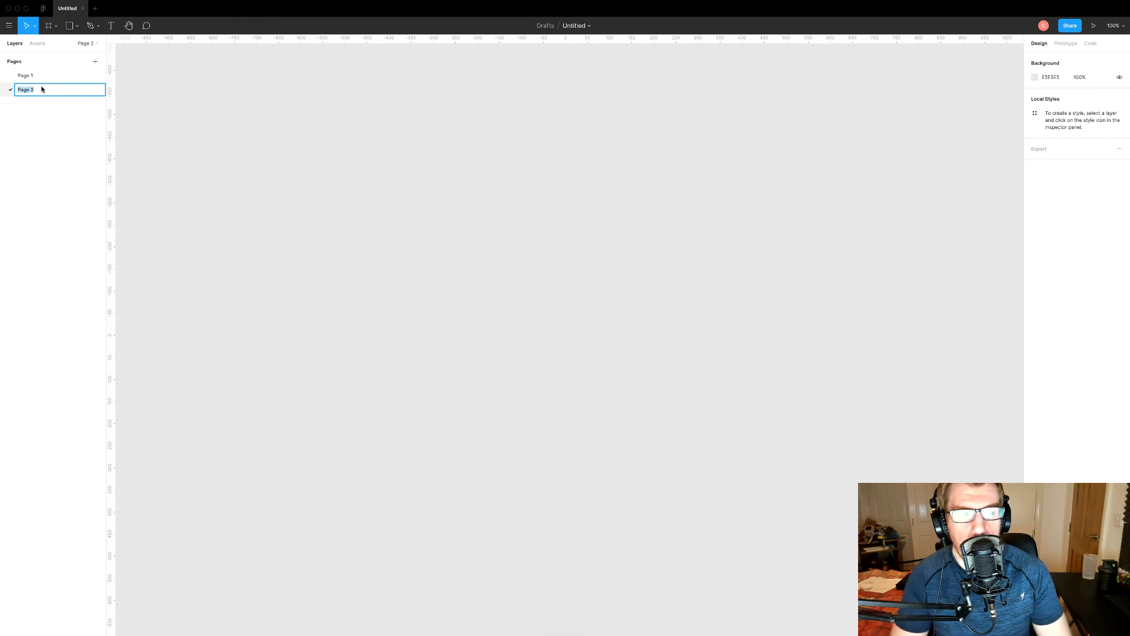
text(Components)
key(Return)
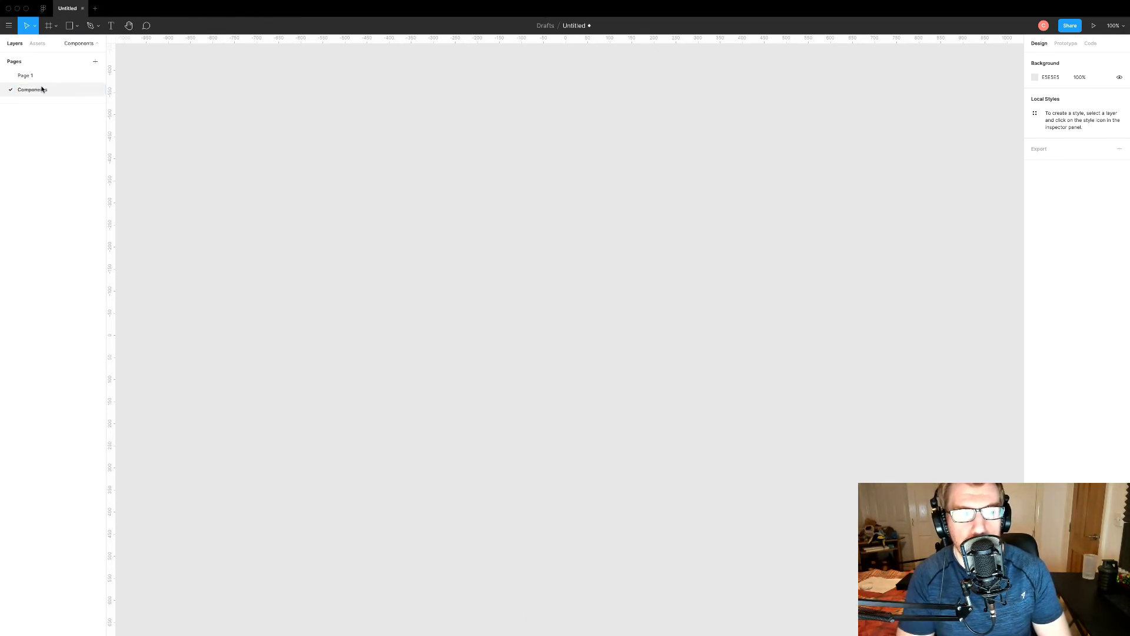
drag(33, 90, 35, 72)
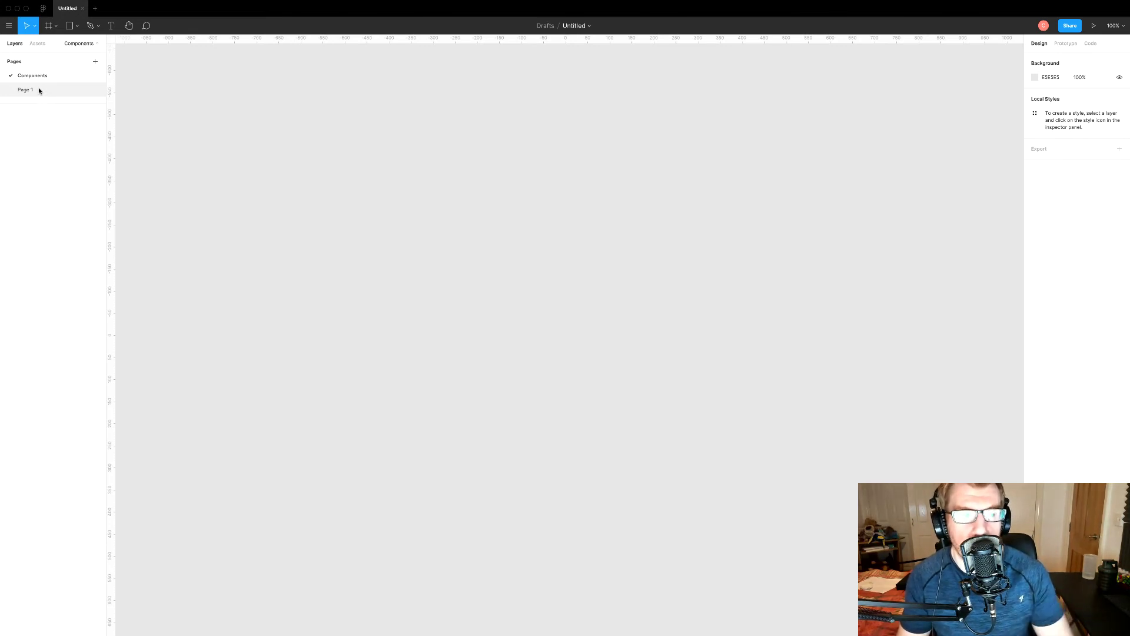
Move the HEADER component off Page 1 and onto the Components page.
click(42, 92)
click(280, 159)
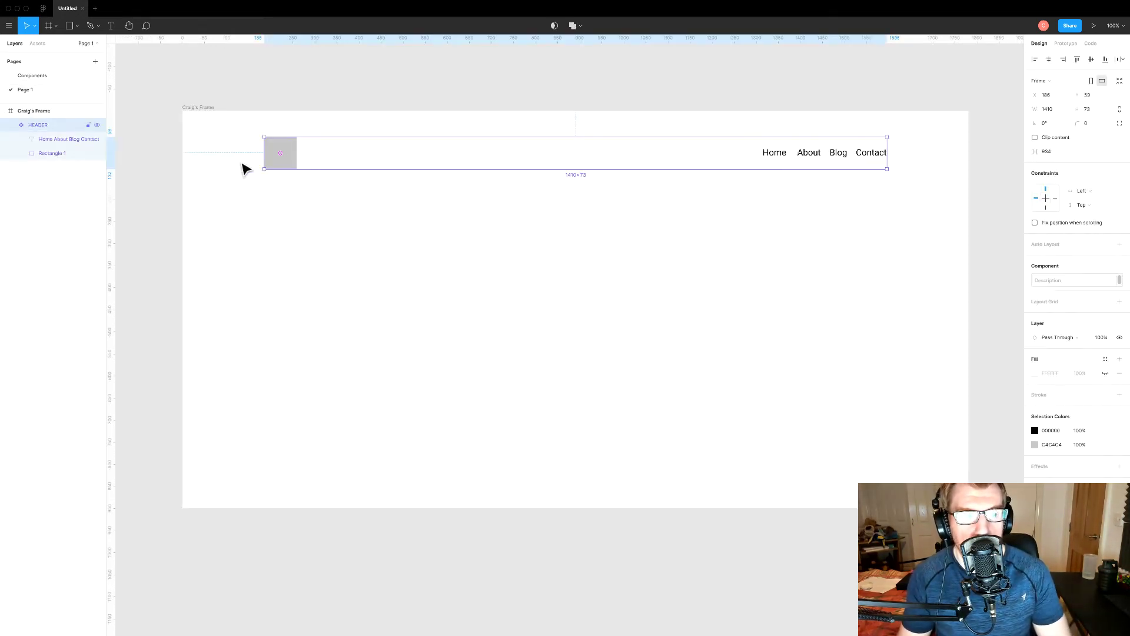
click(286, 177)
click(292, 161)
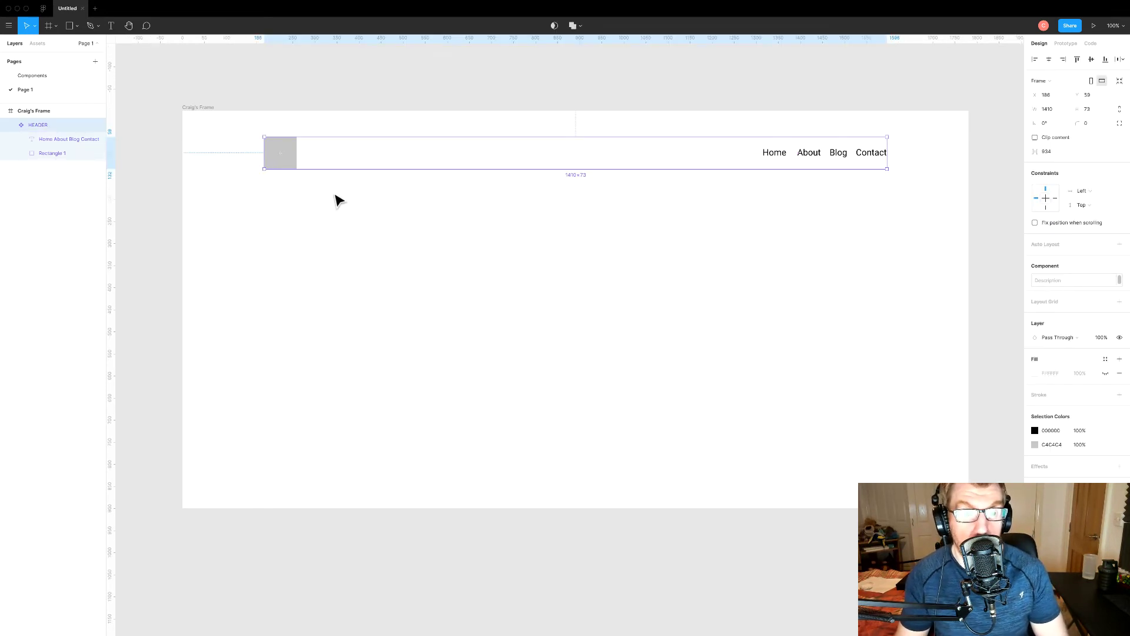
key(Delete)
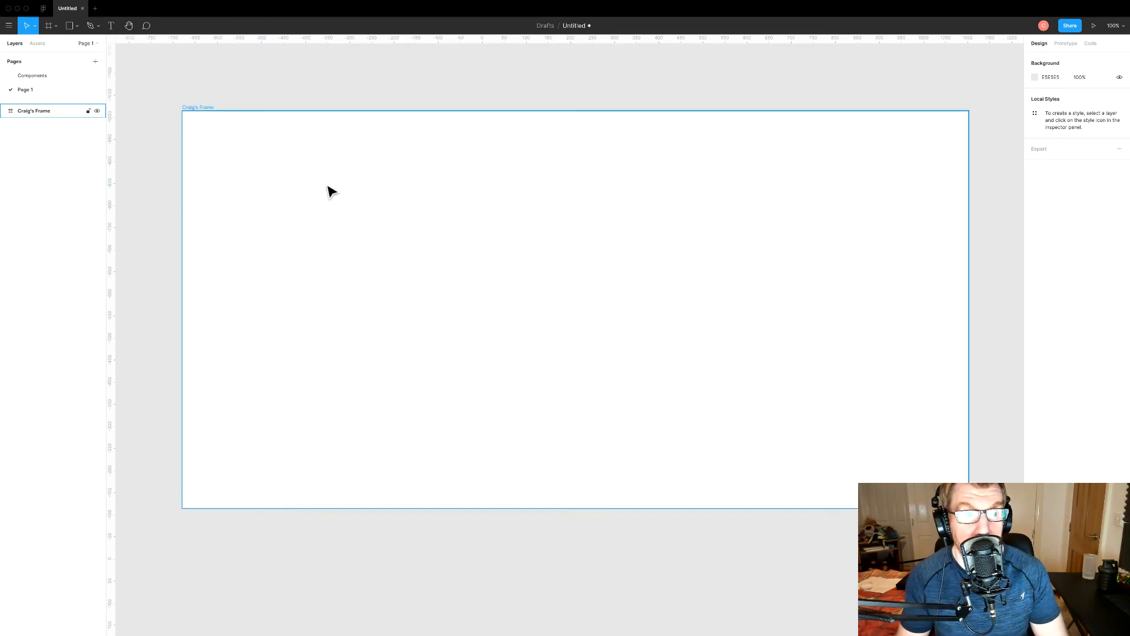
click(32, 75)
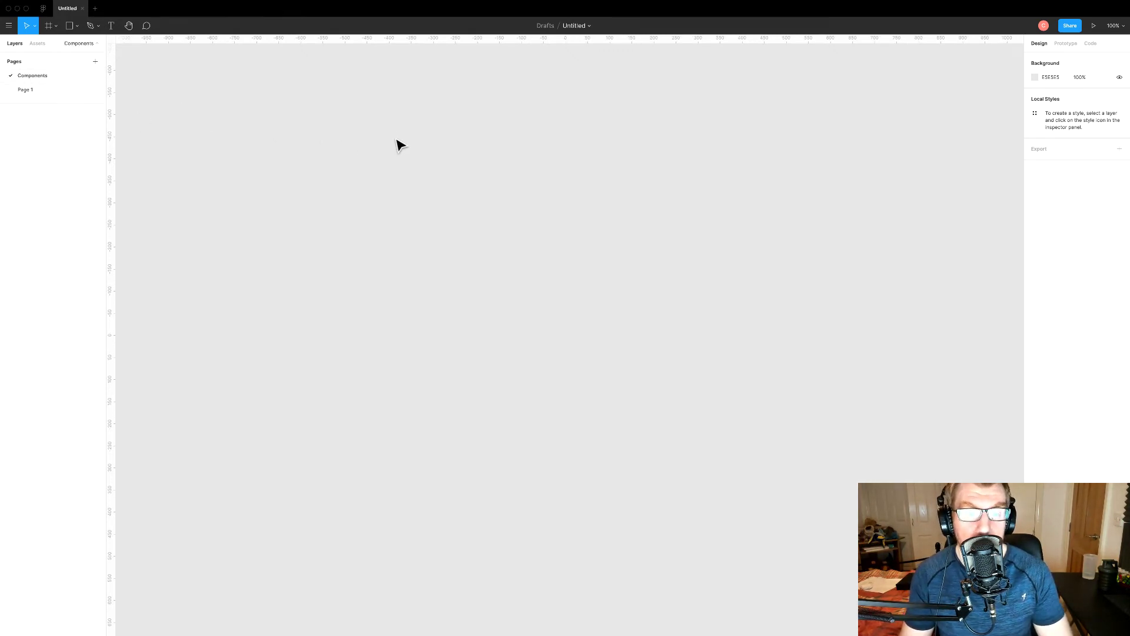
key(super+v)
click(237, 257)
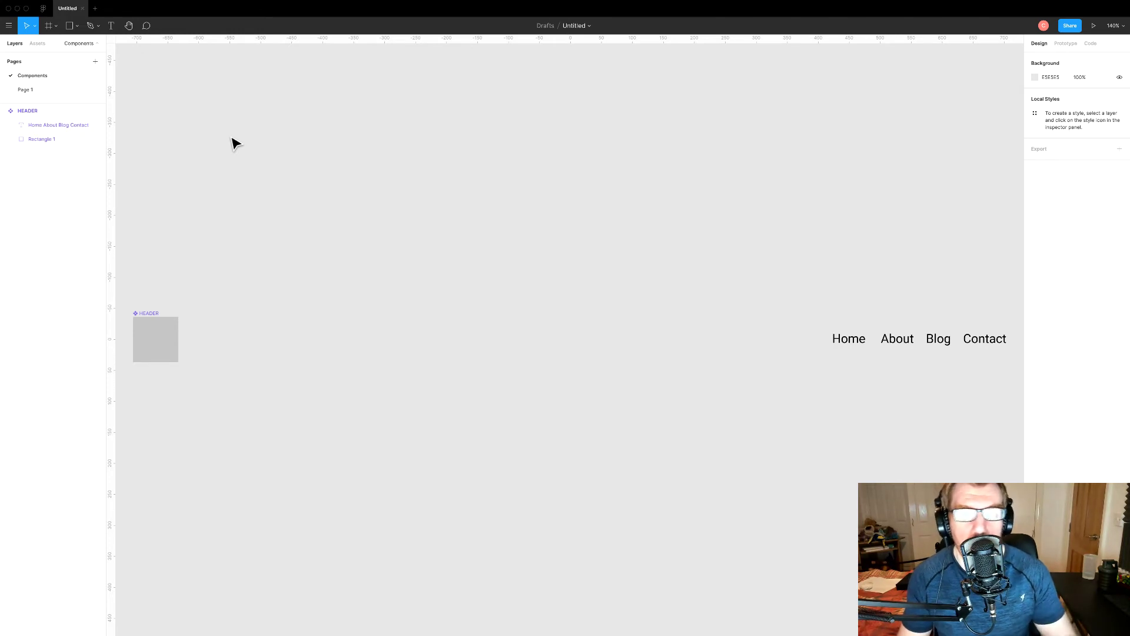
Place an instance of the local HEADER component at the top of Page 1's frame, and show the layout grid.
click(35, 90)
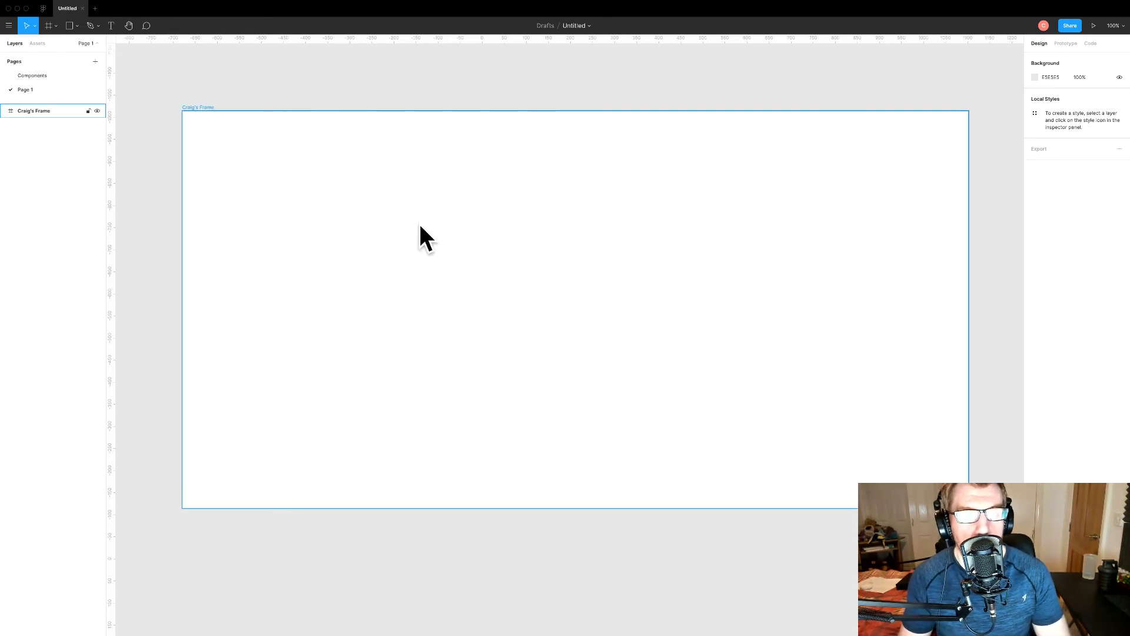
click(459, 205)
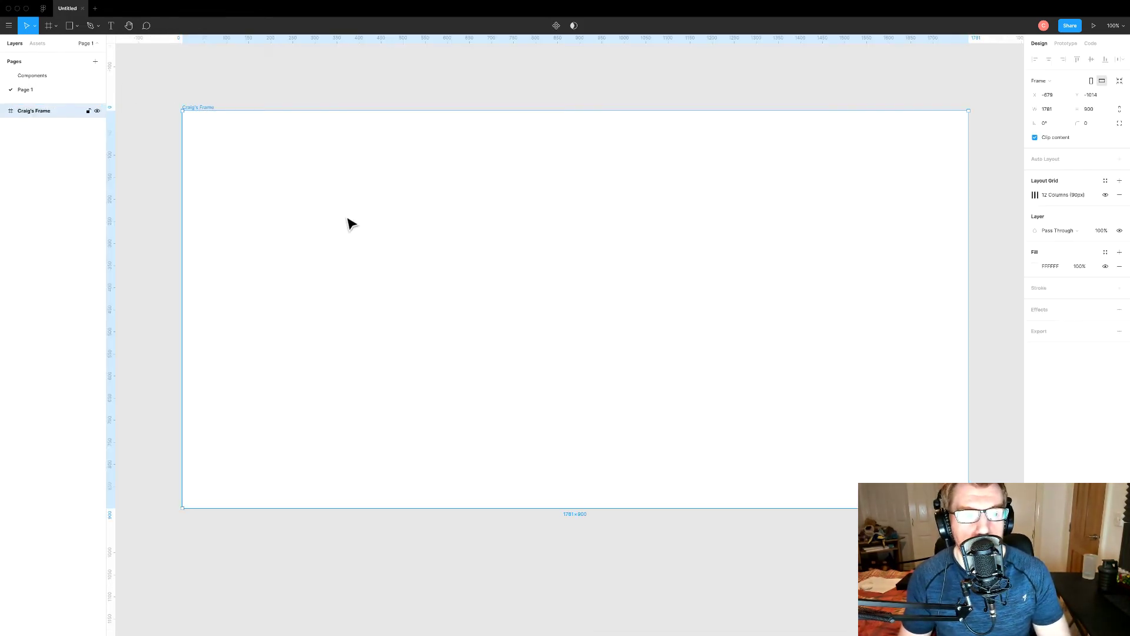
click(37, 44)
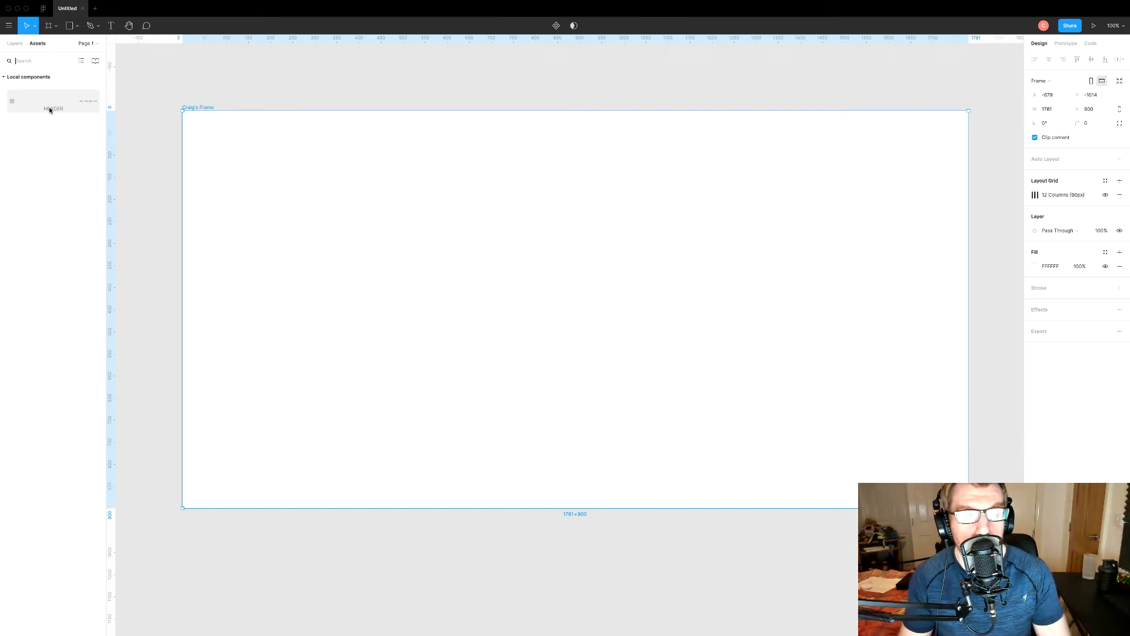
key(Escape)
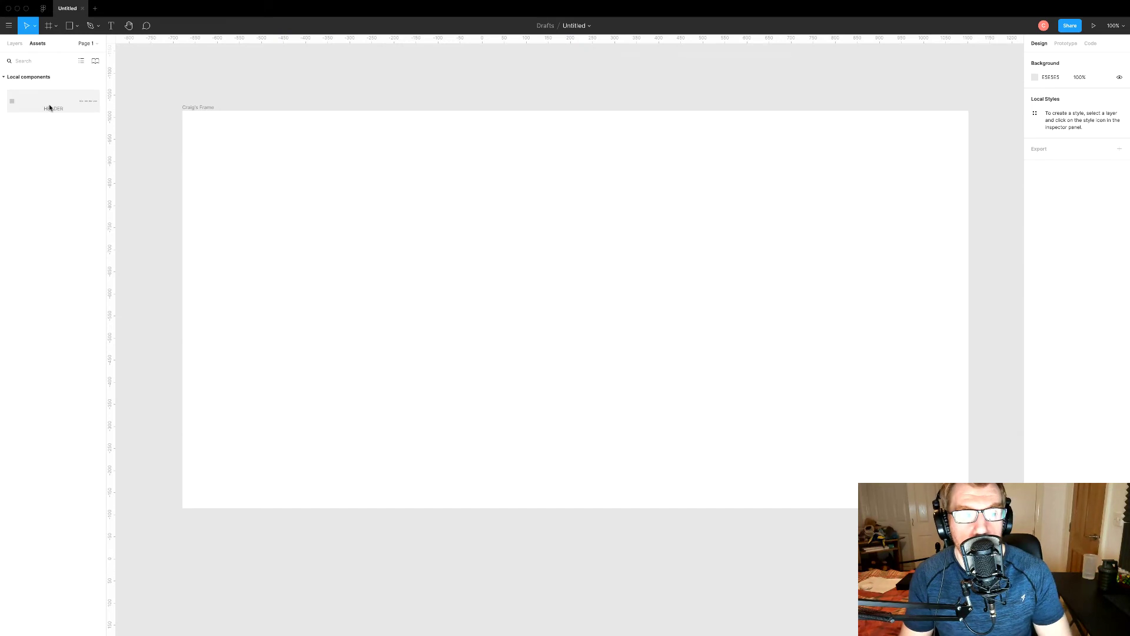
drag(49, 106, 287, 155)
key(Escape)
key(ctrl+g)
click(15, 45)
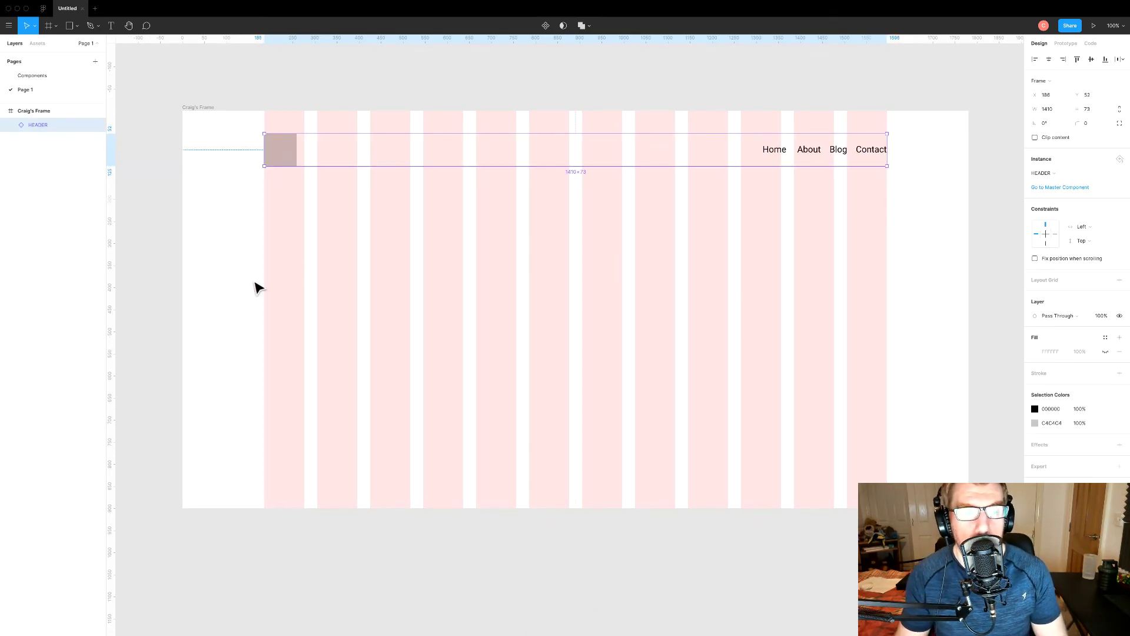
click(240, 275)
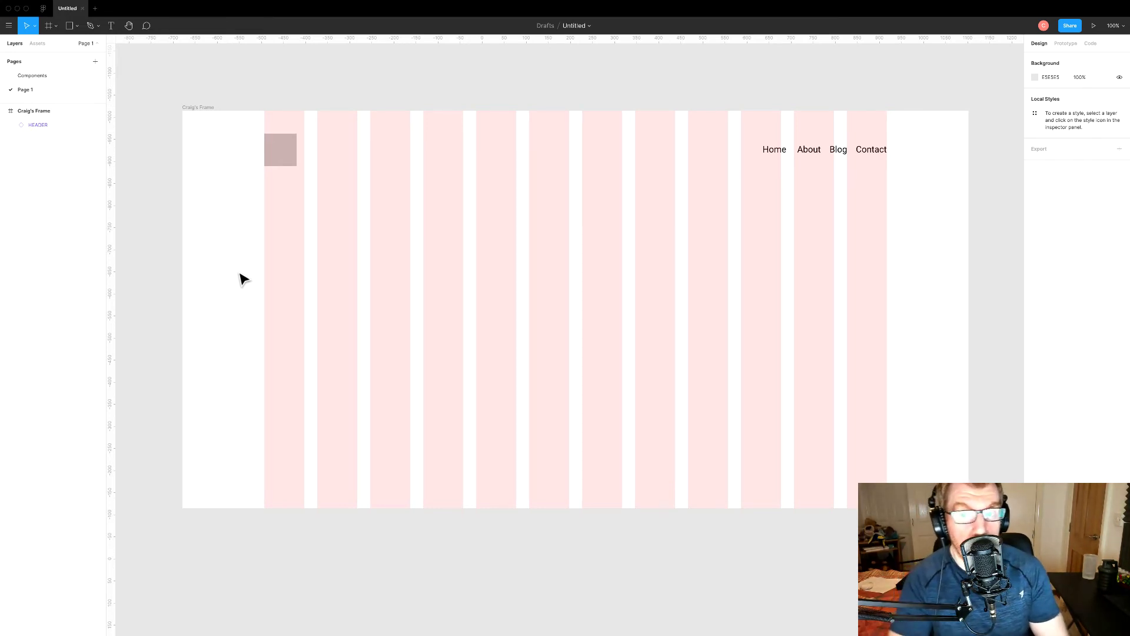
key(t)
key(ctrl+z)
key(Escape)
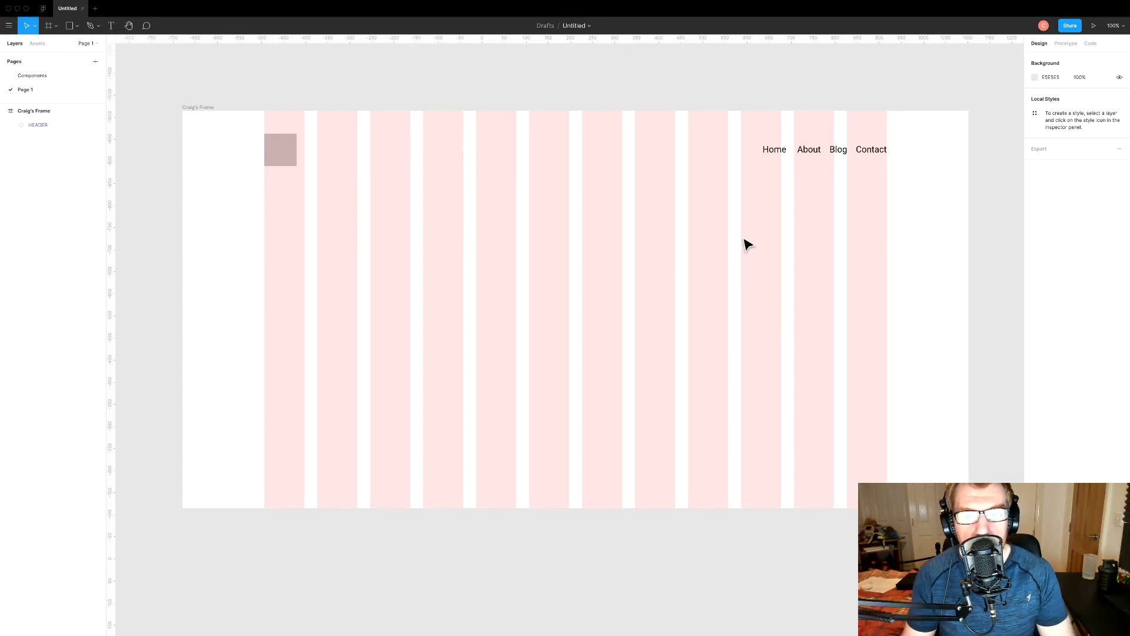
Add a left-aligned text box about 330 by 260 px below the menu, with an About heading including the author's first name.
key(t)
drag(743, 240, 888, 353)
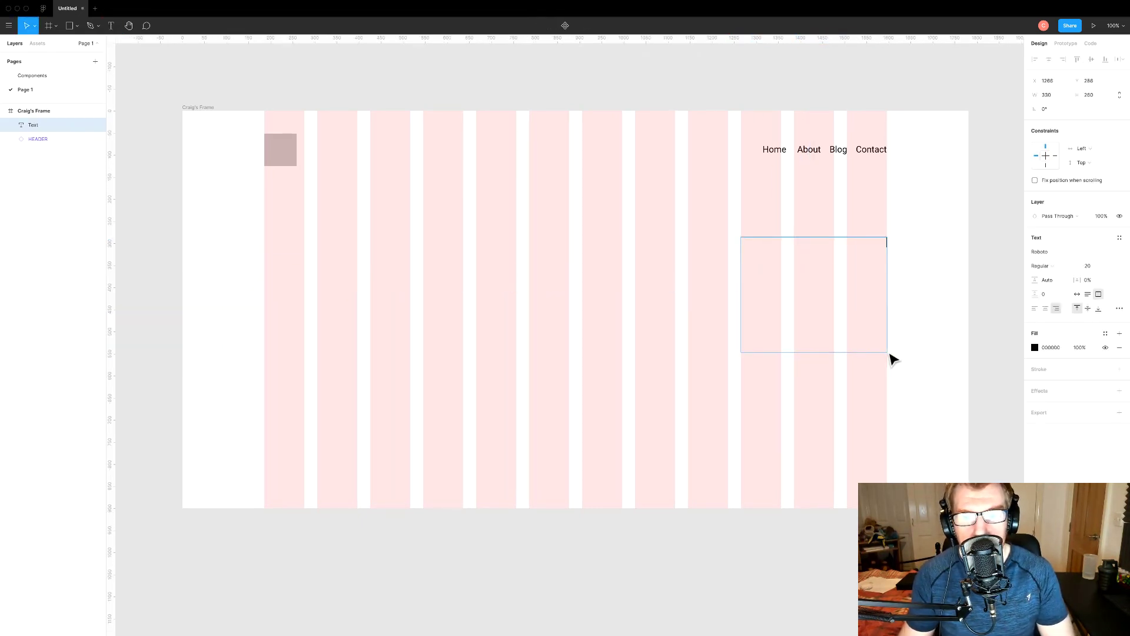
text(About Craig)
key(ctrl+a)
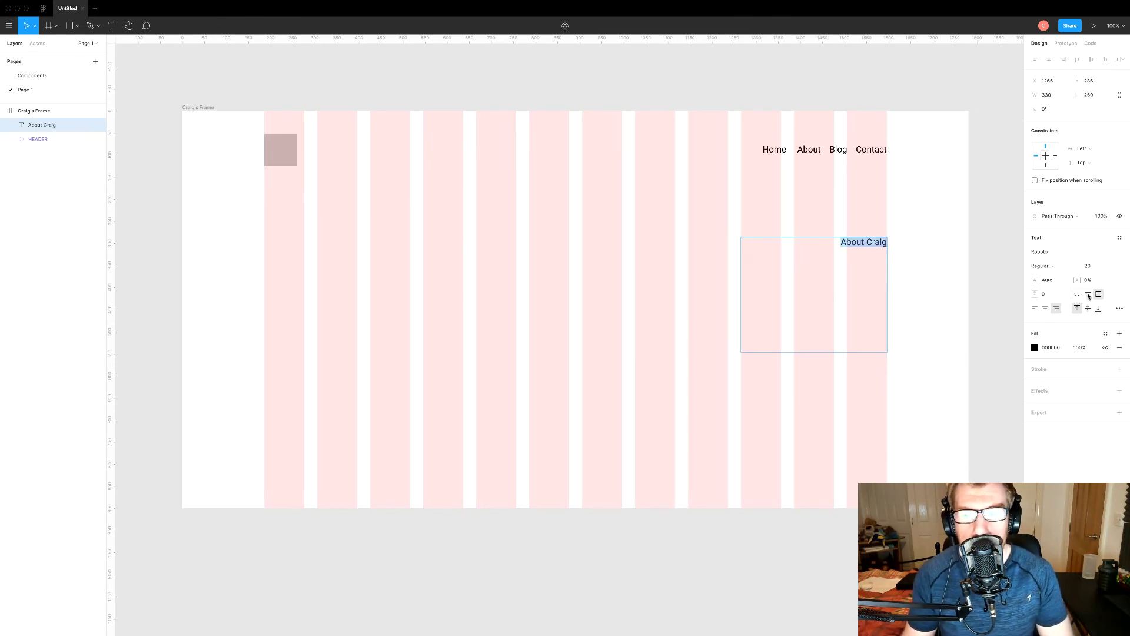
click(1035, 308)
click(800, 243)
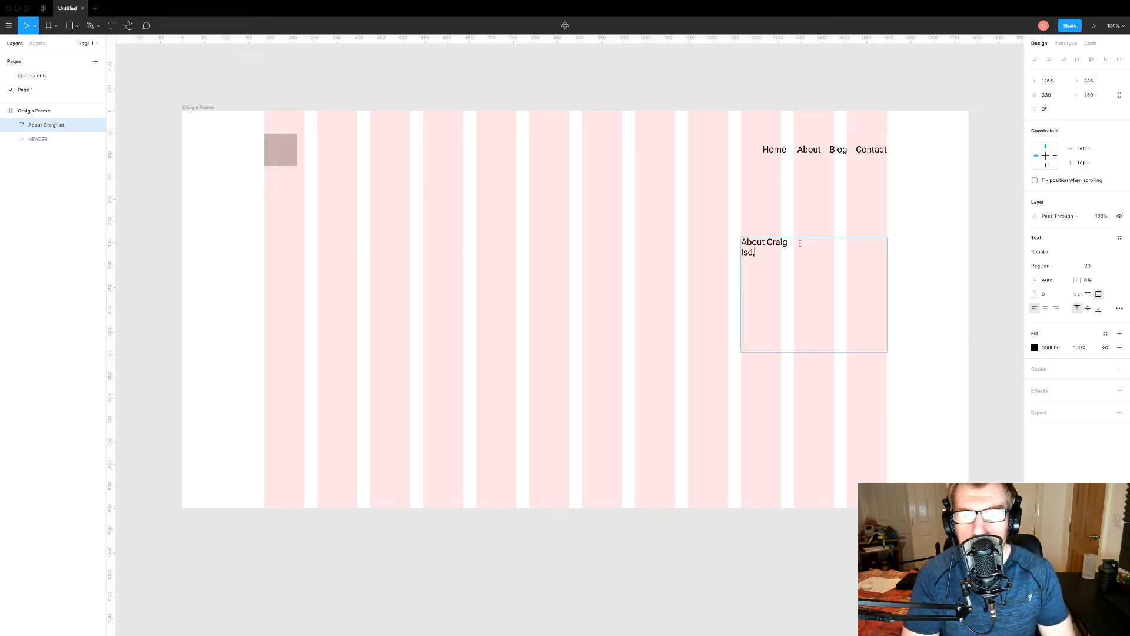
Fill the text box with several short lines of random placeholder text below the About heading.
text(;lmfd;lmgdf;kgmfldkglknfdg)
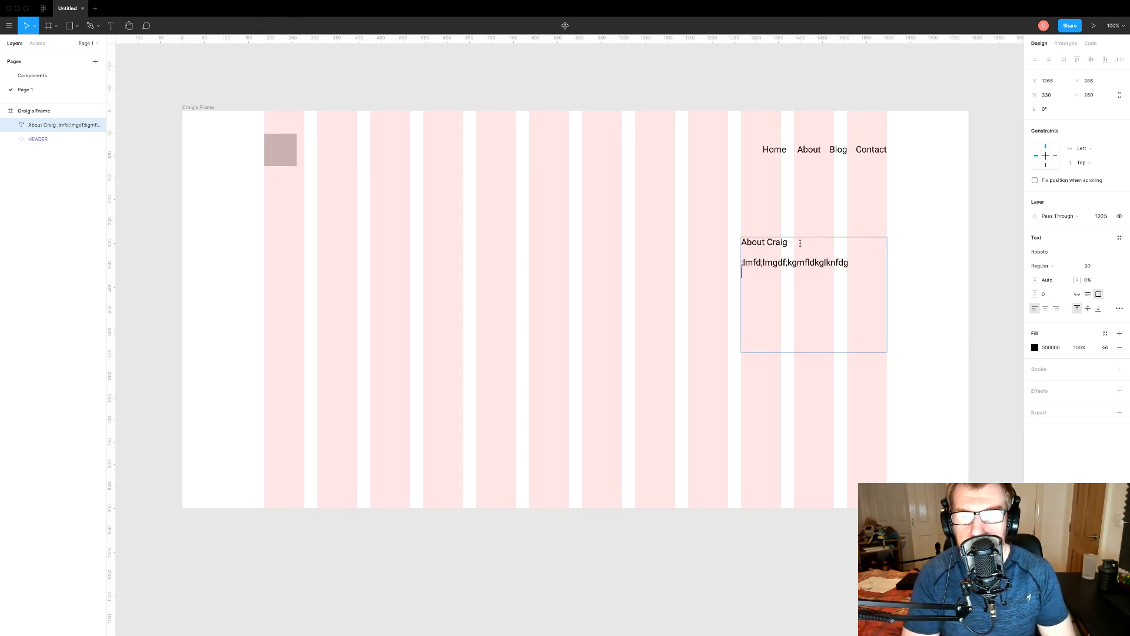
key(Return)
text(lnfdlkngfd)
key(Return)
key(Return)
text(l;knfdlgknfdkg)
key(Return)
text(lngldf;ngfd)
key(Return)
text(kl;dfgdfklmglkfdmg)
key(Escape)
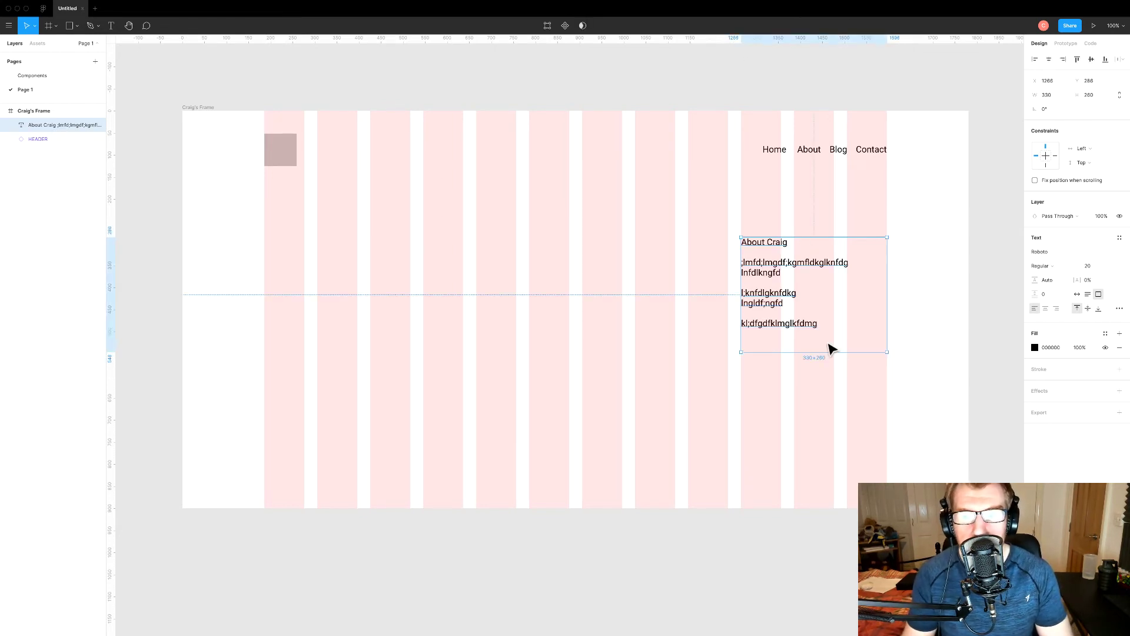
key(Escape)
Set the placeholder text below the About heading to font size 16.
click(805, 330)
double_click(805, 332)
drag(805, 332, 704, 269)
click(1097, 269)
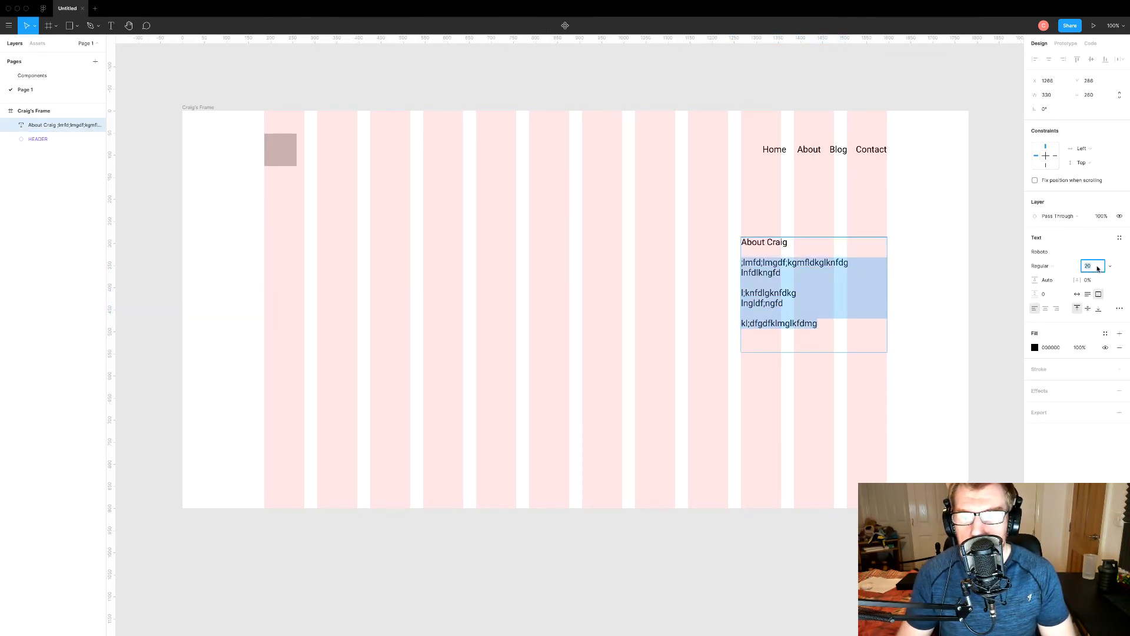
text(16)
key(Return)
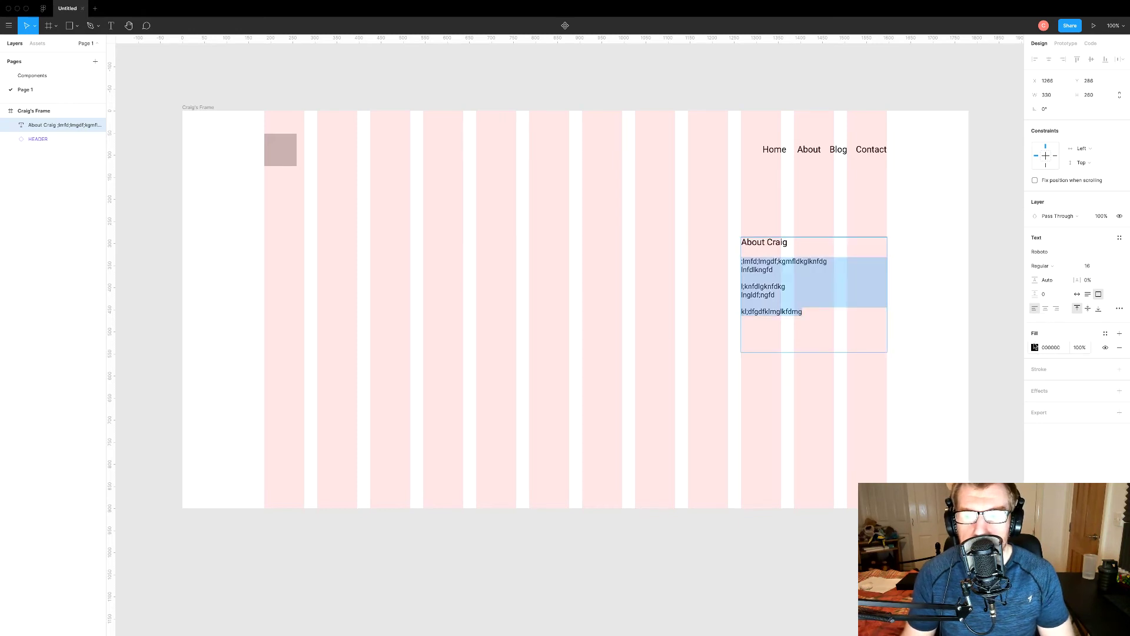
Change the fill of the placeholder text below the About heading to grey 656565.
click(1037, 352)
click(1035, 347)
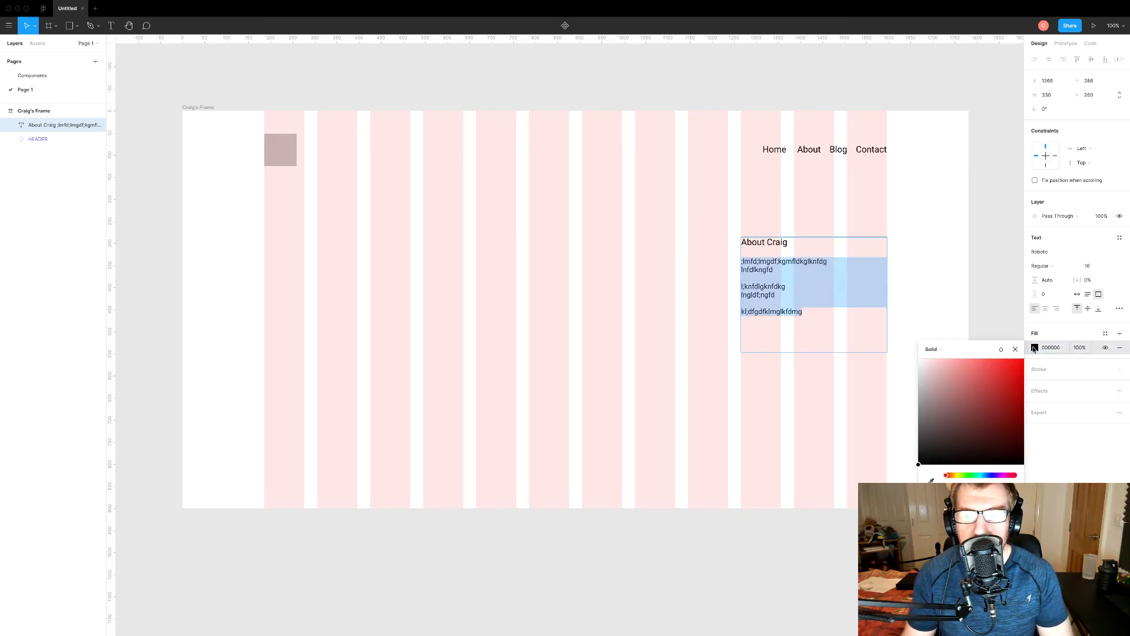
click(911, 425)
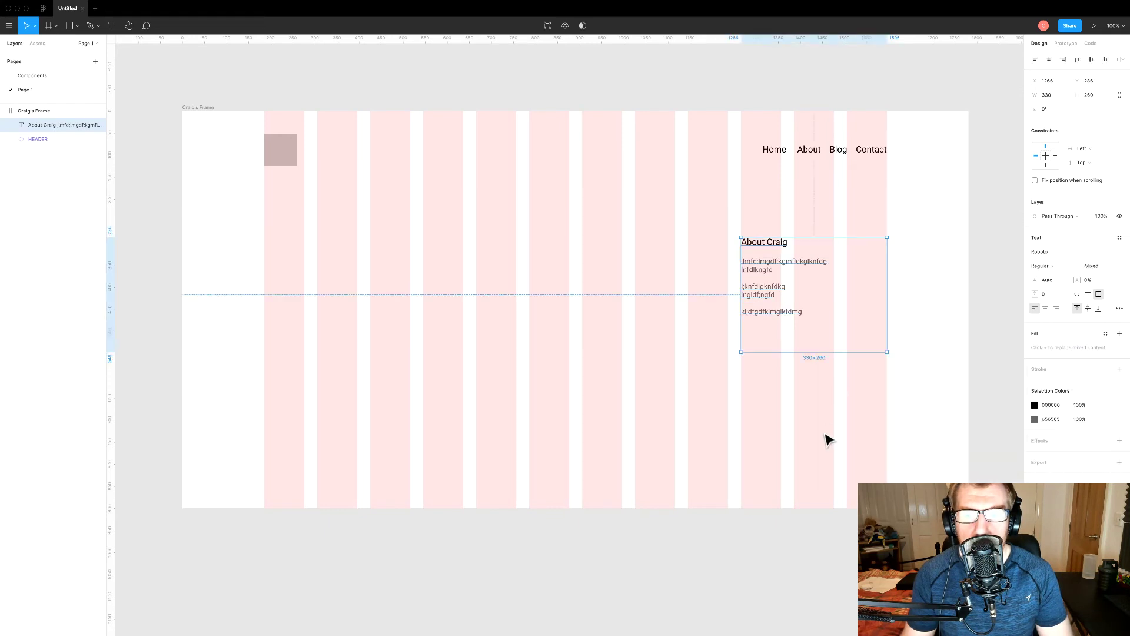
click(827, 437)
Shorten the About text box to about 177 px high and check the layout briefly with the column grid hidden.
click(783, 315)
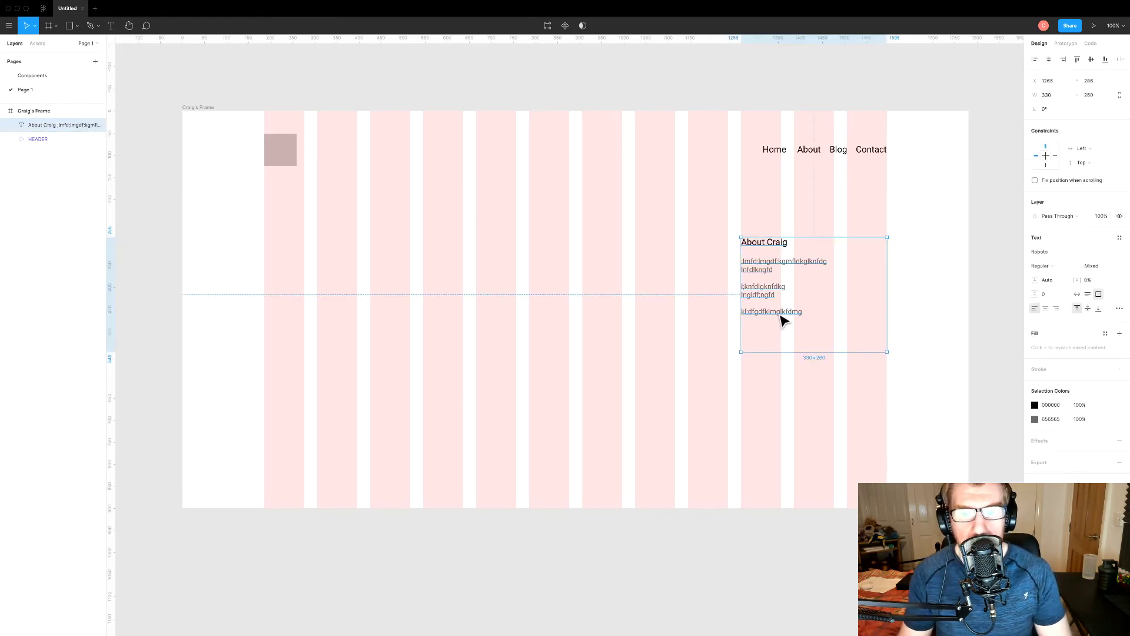
drag(819, 354, 815, 316)
click(820, 365)
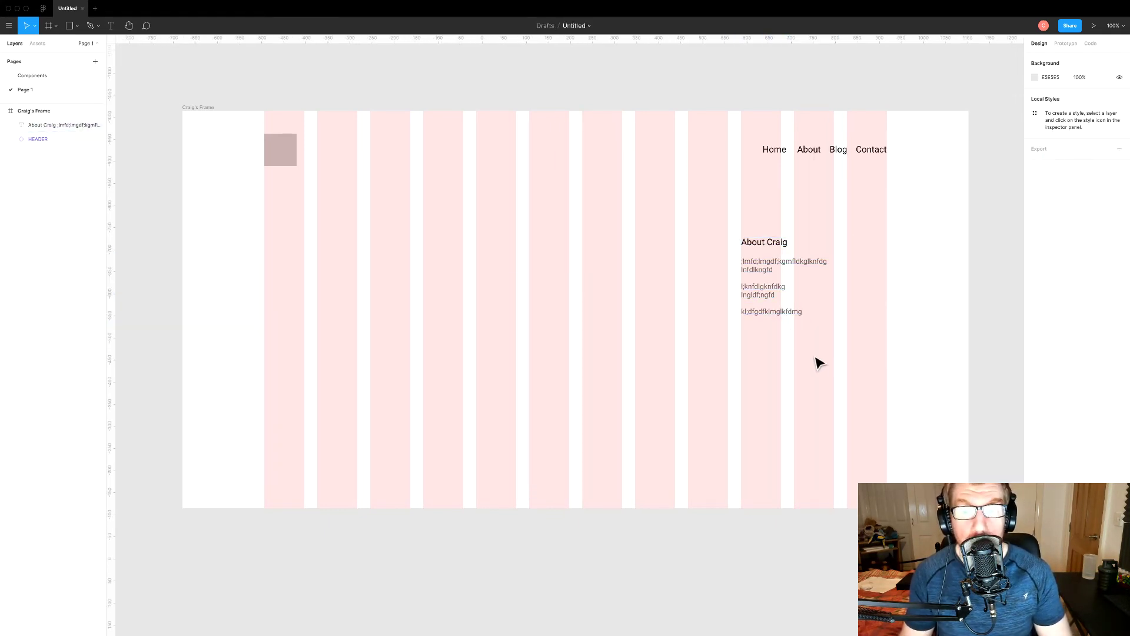
key(ctrl+g)
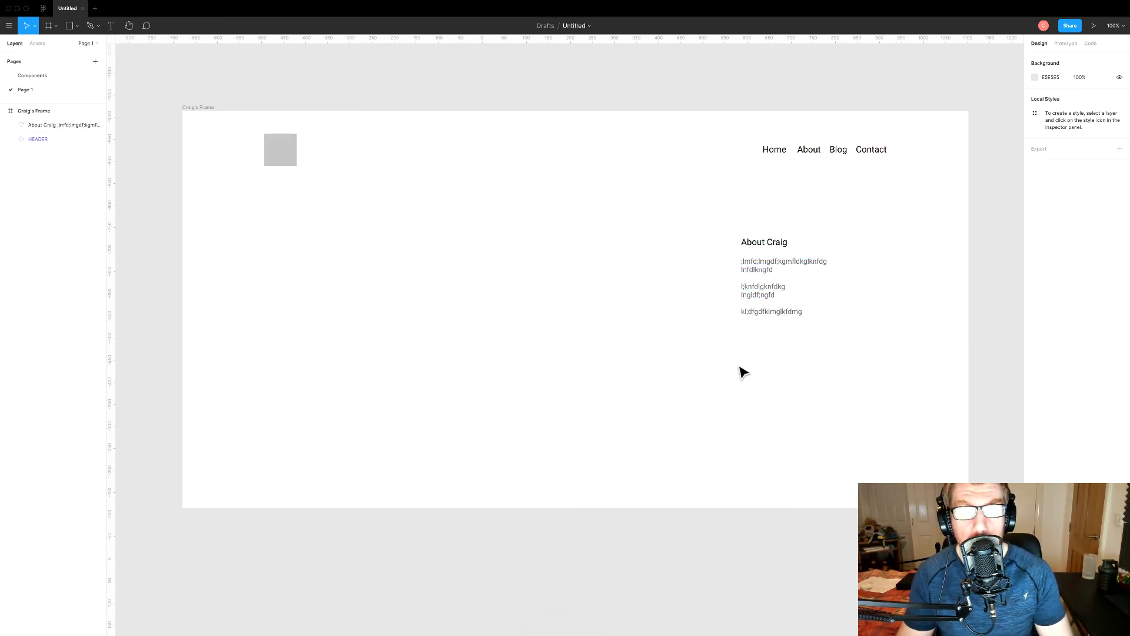
key(ctrl+g)
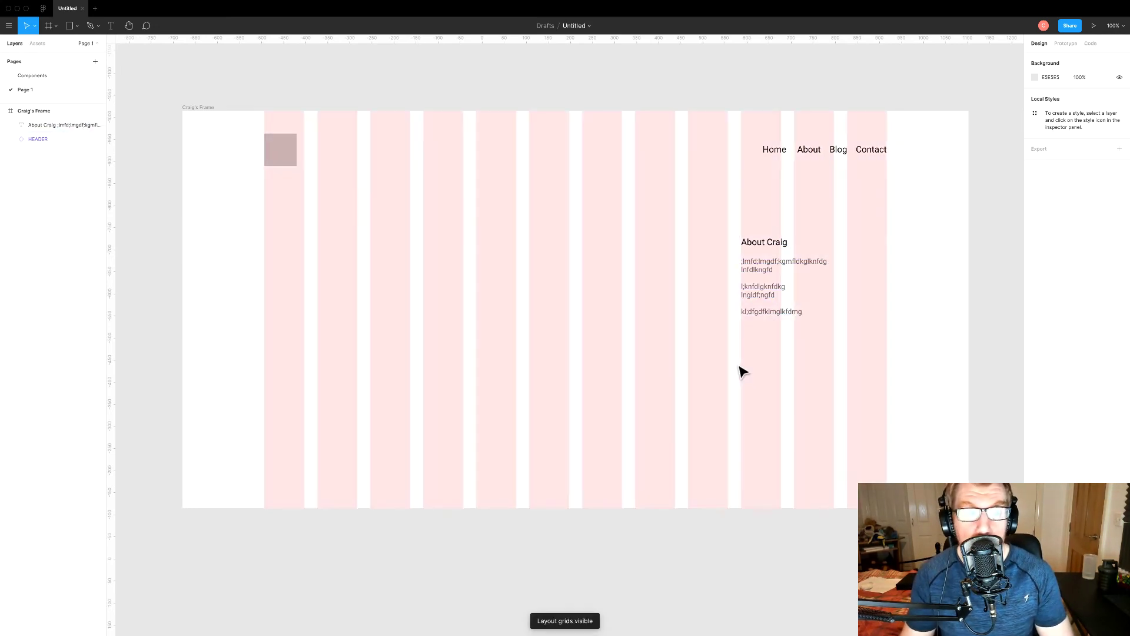
Turn the About text box into a component.
click(761, 300)
right_click(758, 296)
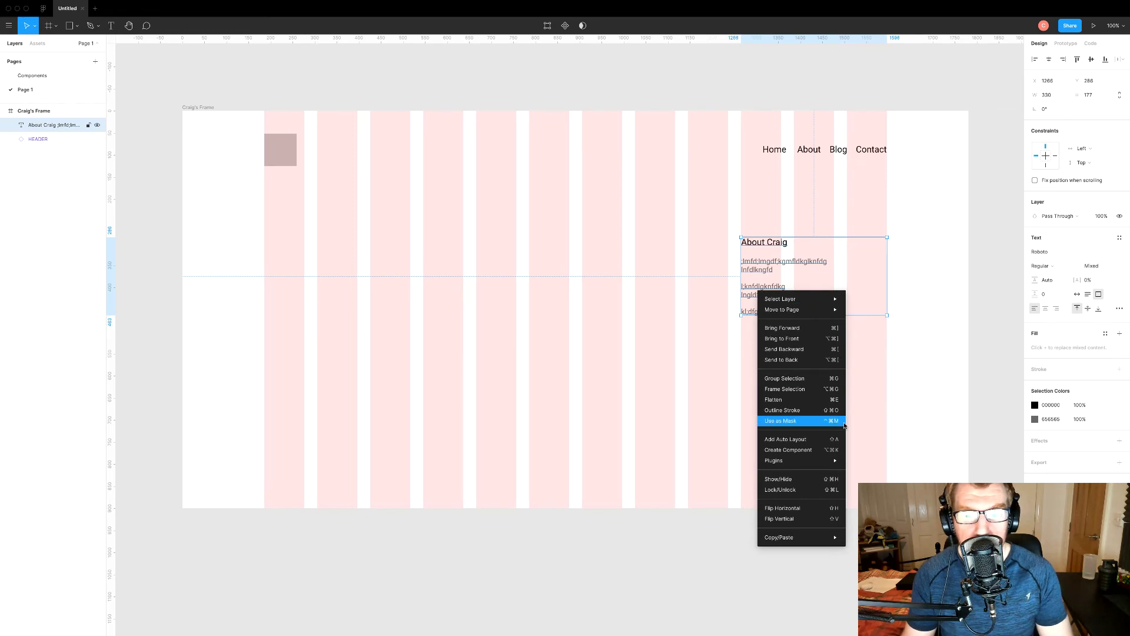
click(798, 452)
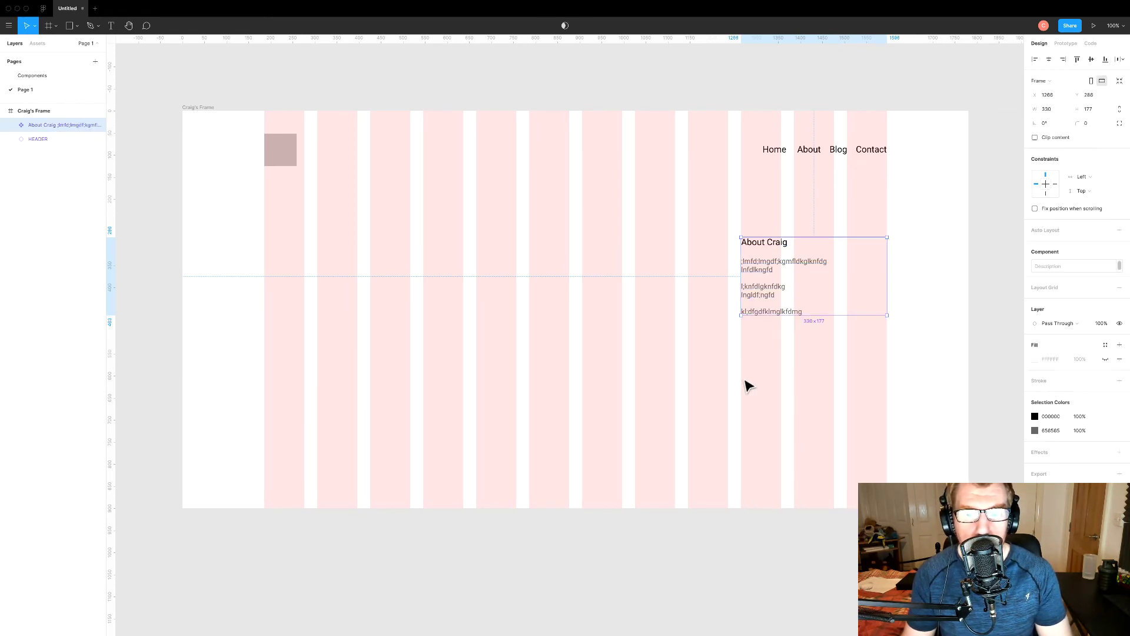
click(760, 363)
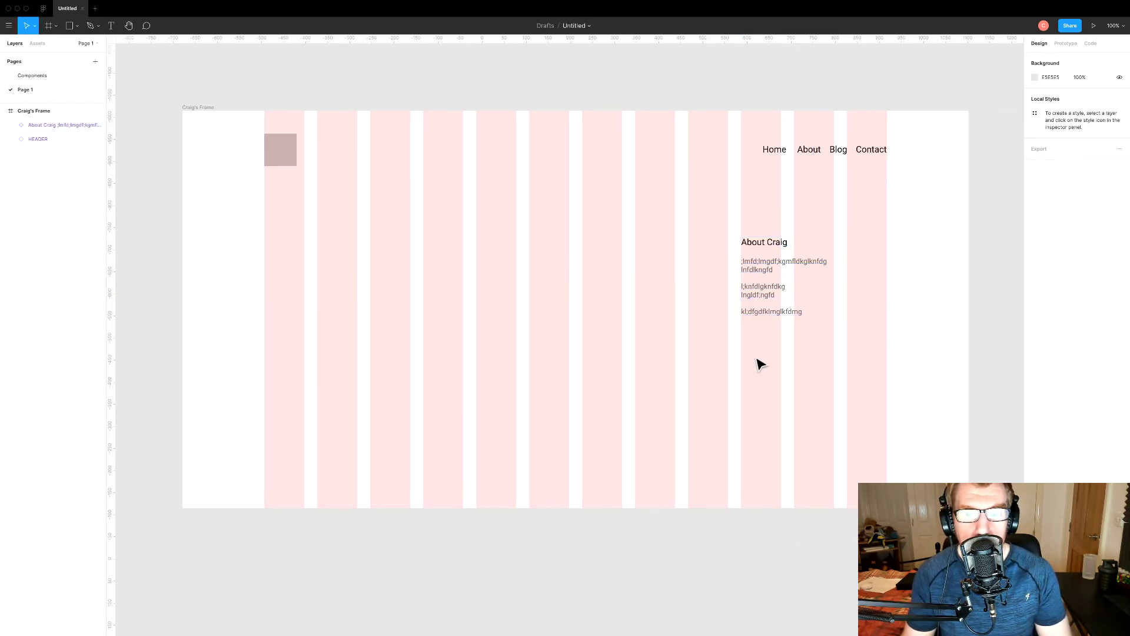
Move the About component from Page 1 to the Components page, placing it below HEADER at about X 217, Y 277.
click(773, 269)
key(Escape)
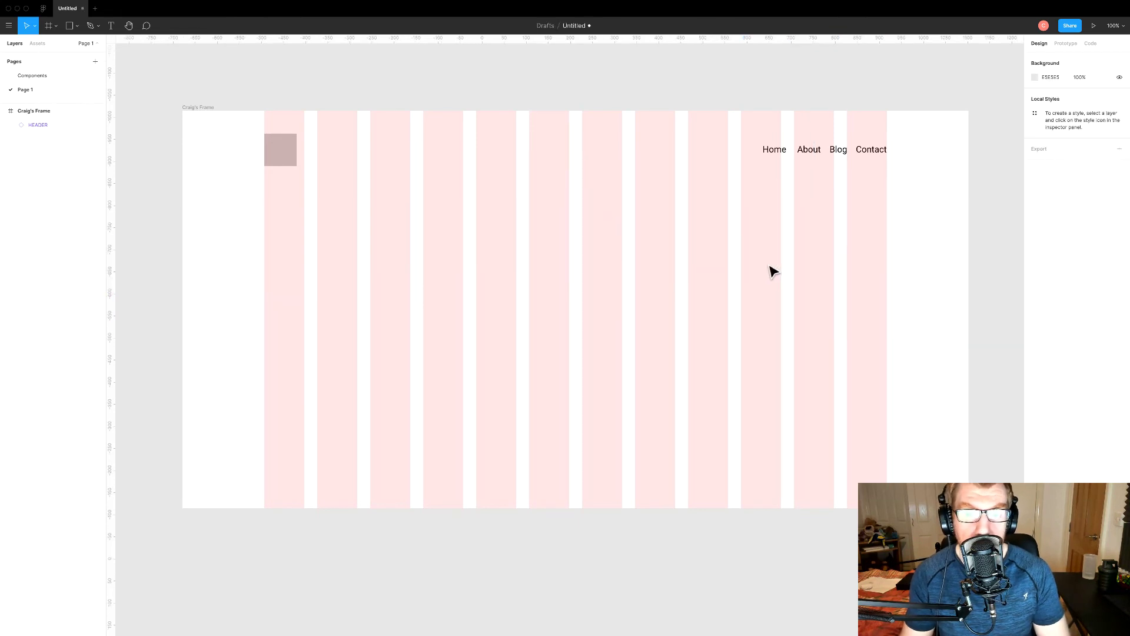
click(63, 81)
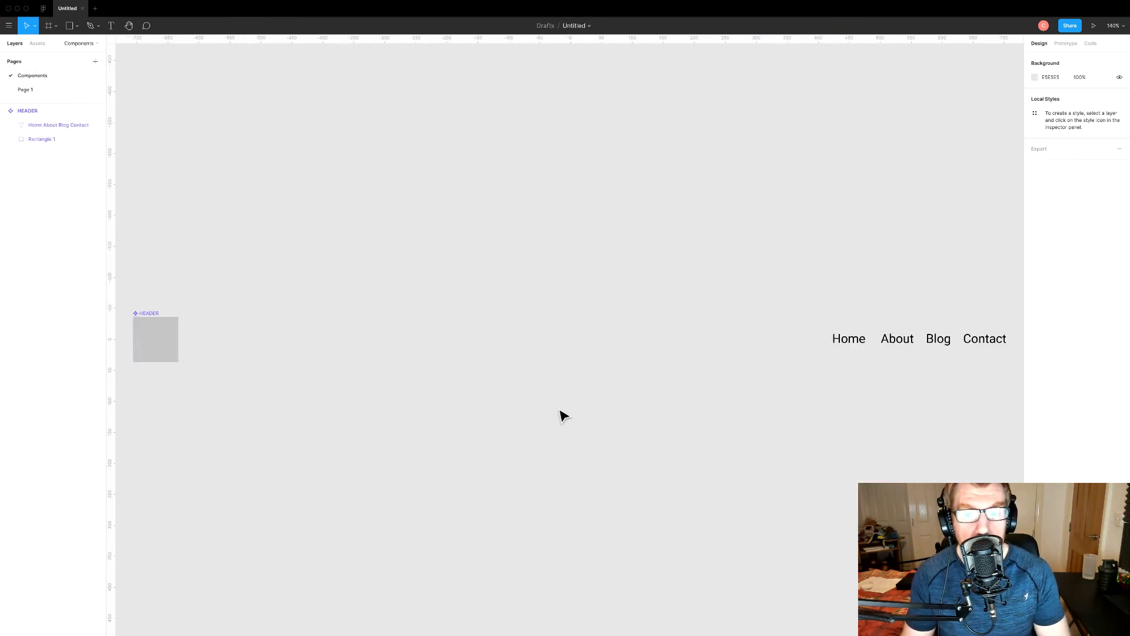
key(ctrl+v)
scroll(622, 395, down, 4)
drag(511, 235, 752, 467)
click(555, 465)
click(729, 431)
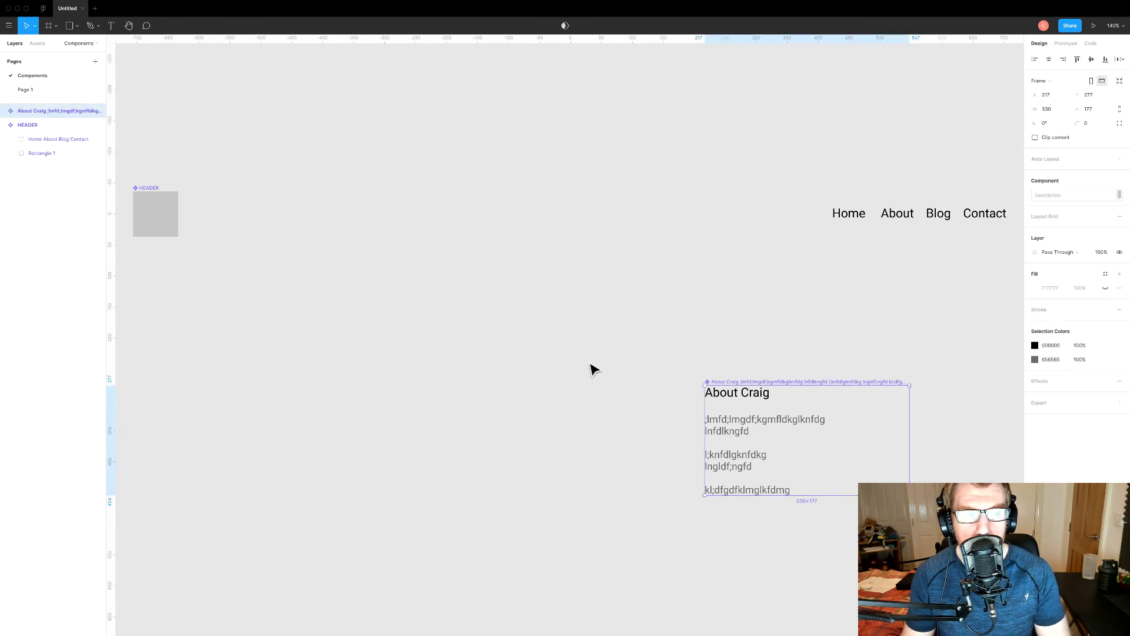
Paste an instance of the About component on Page 1 and align it to the last three grid columns below the menu.
click(63, 90)
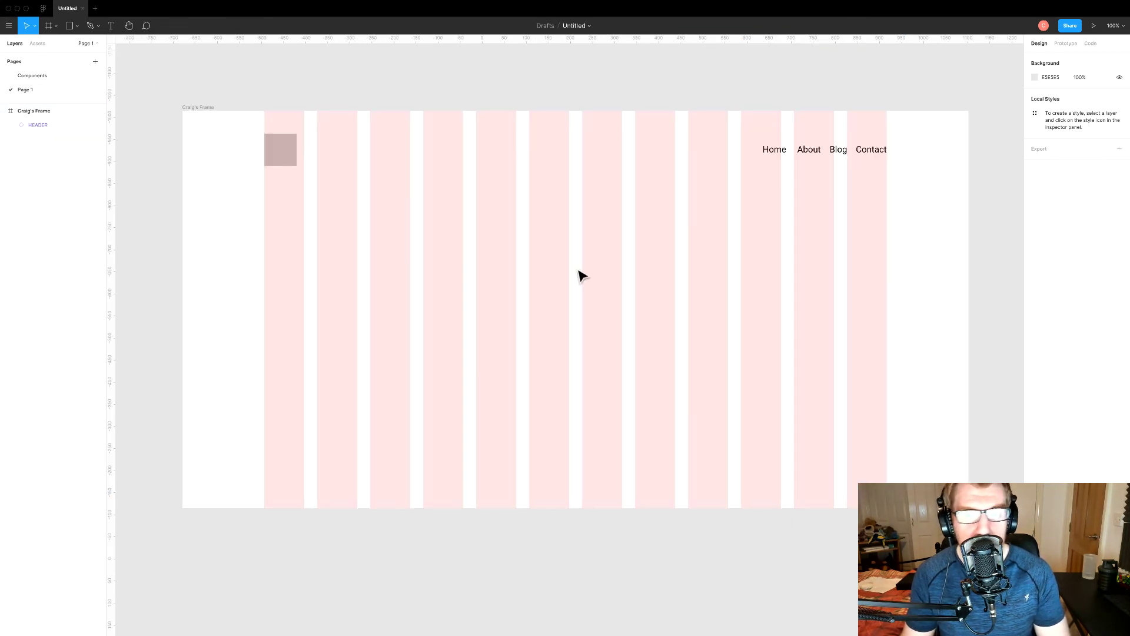
key(ctrl+v)
drag(520, 328, 782, 281)
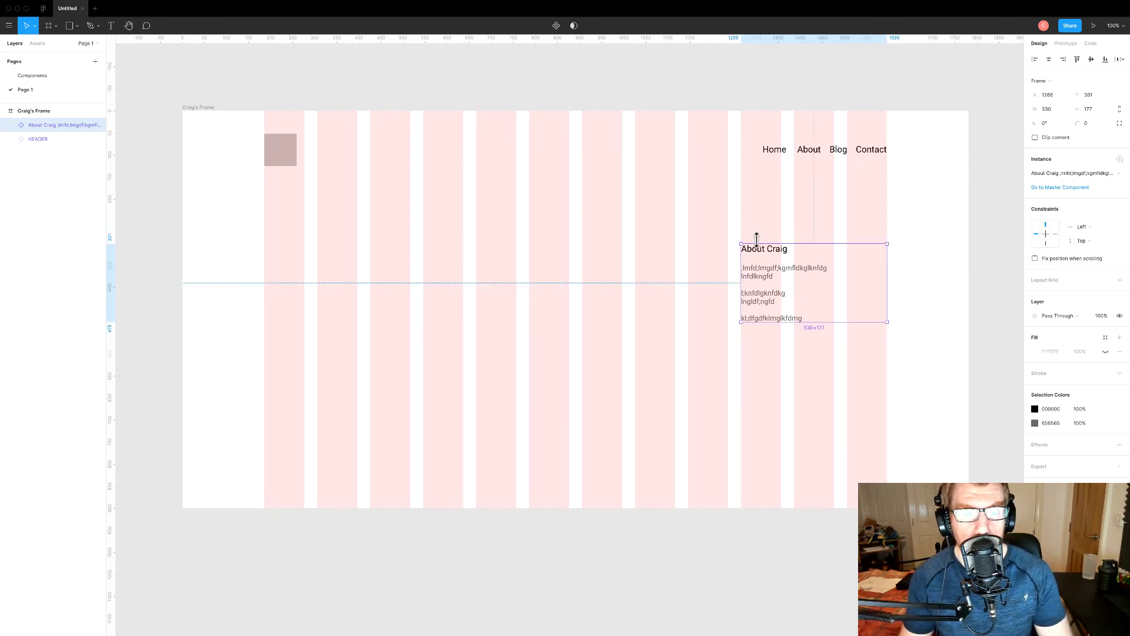
click(648, 366)
Add a 14-size copyright line with the owner's full name and 2020 across the first seven columns near the frame's lower edge, at about Y 773.
key(t)
drag(266, 445, 622, 459)
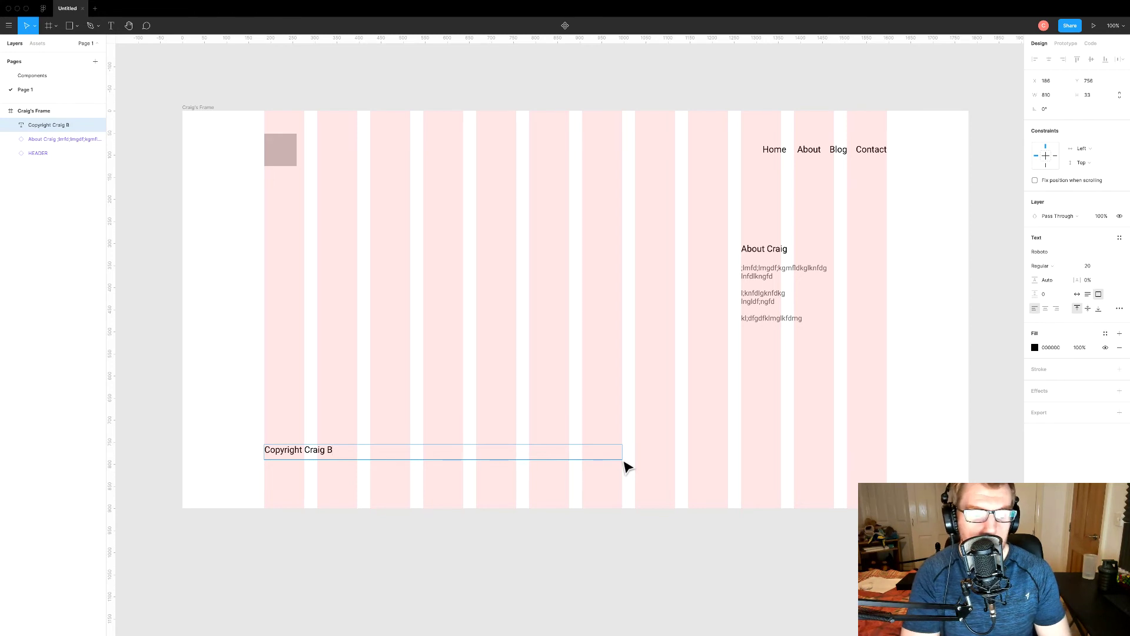
key(super+a)
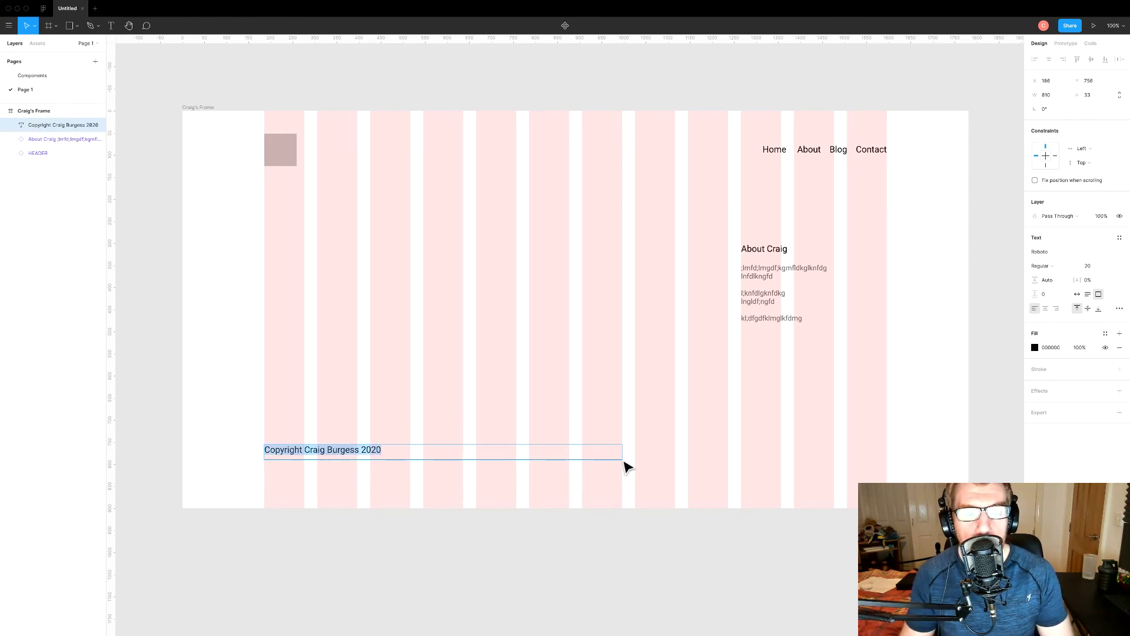
click(1086, 264)
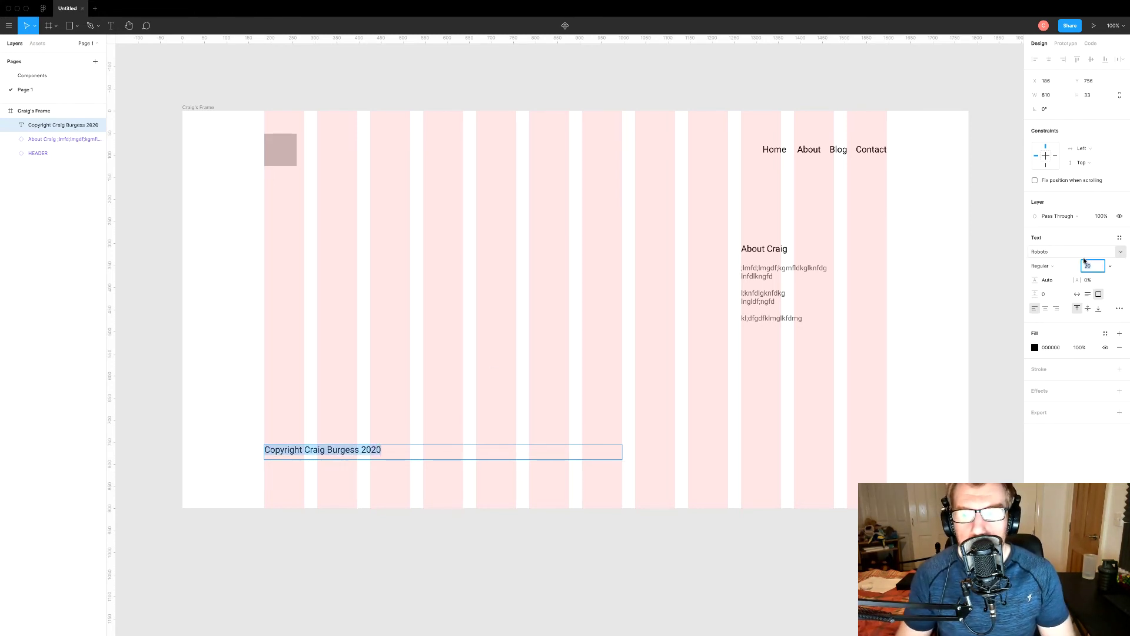
text(14)
key(Return)
key(Escape)
key(Escape)
drag(339, 452, 339, 463)
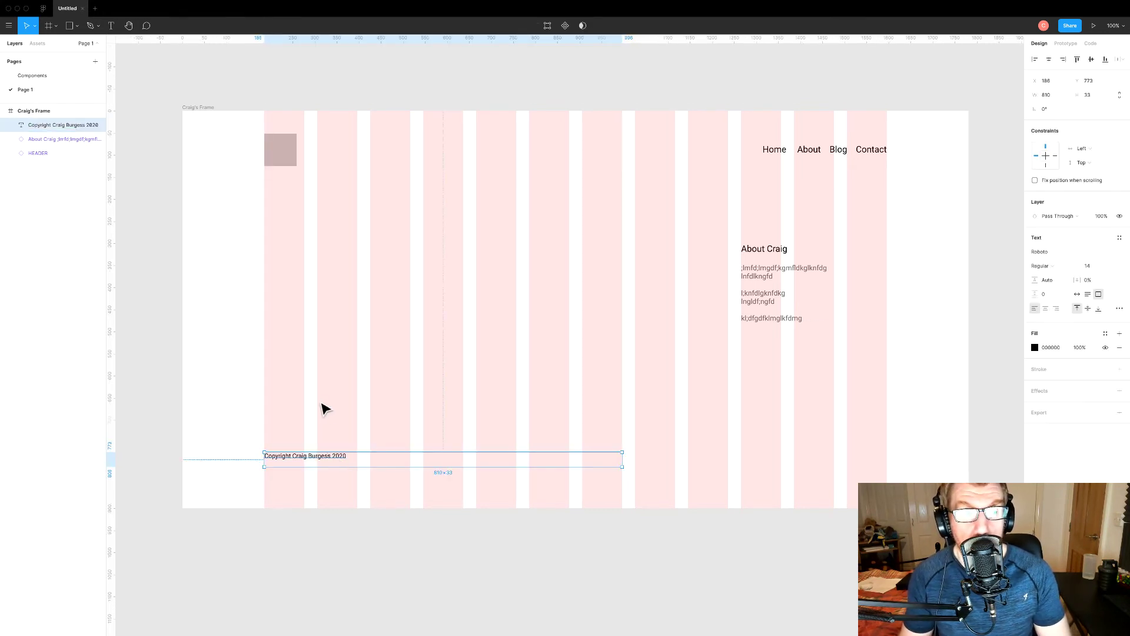
Turn the copyright text box into a component.
right_click(340, 464)
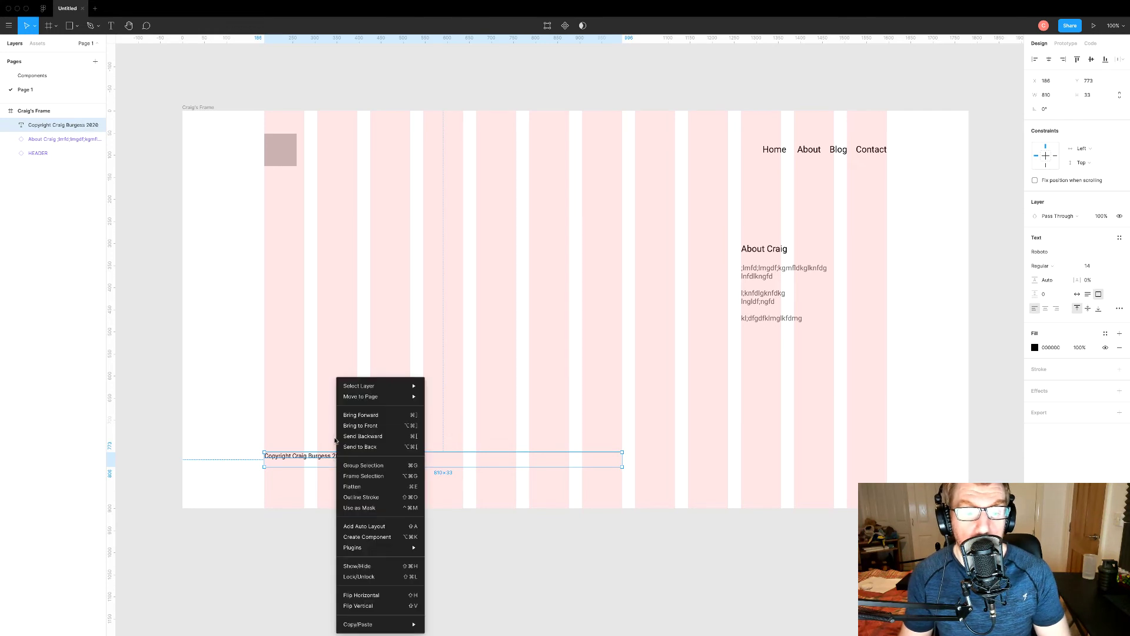
click(377, 540)
click(377, 539)
click(310, 457)
Move the copyright component from Page 1 to the Components page, placing it above HEADER at about X -493, Y -241.
key(Delete)
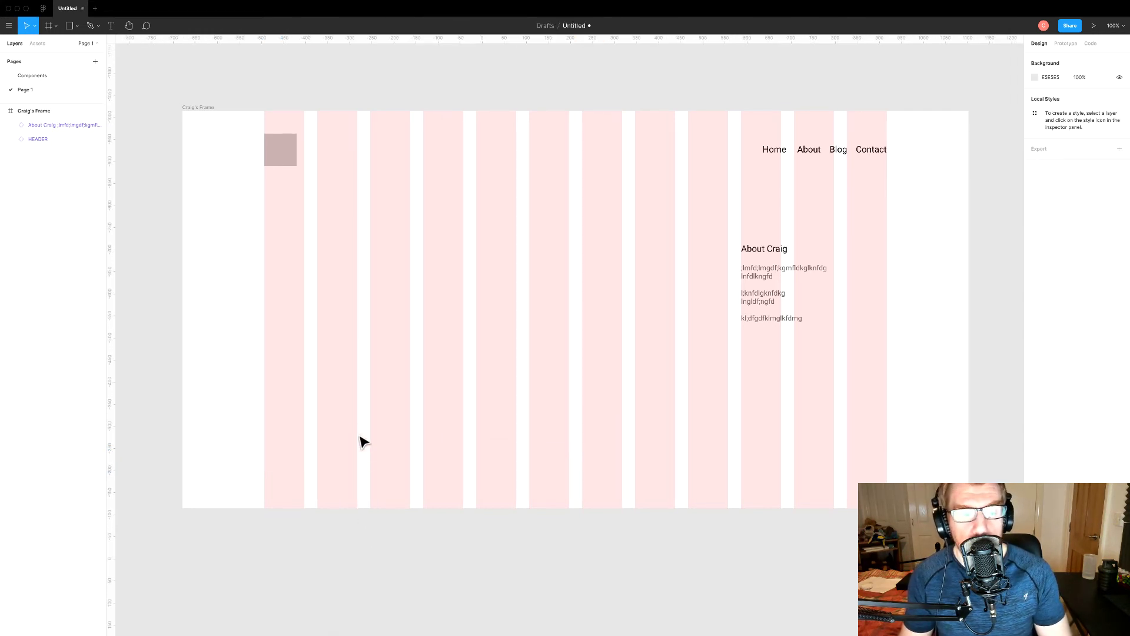
click(65, 76)
click(455, 366)
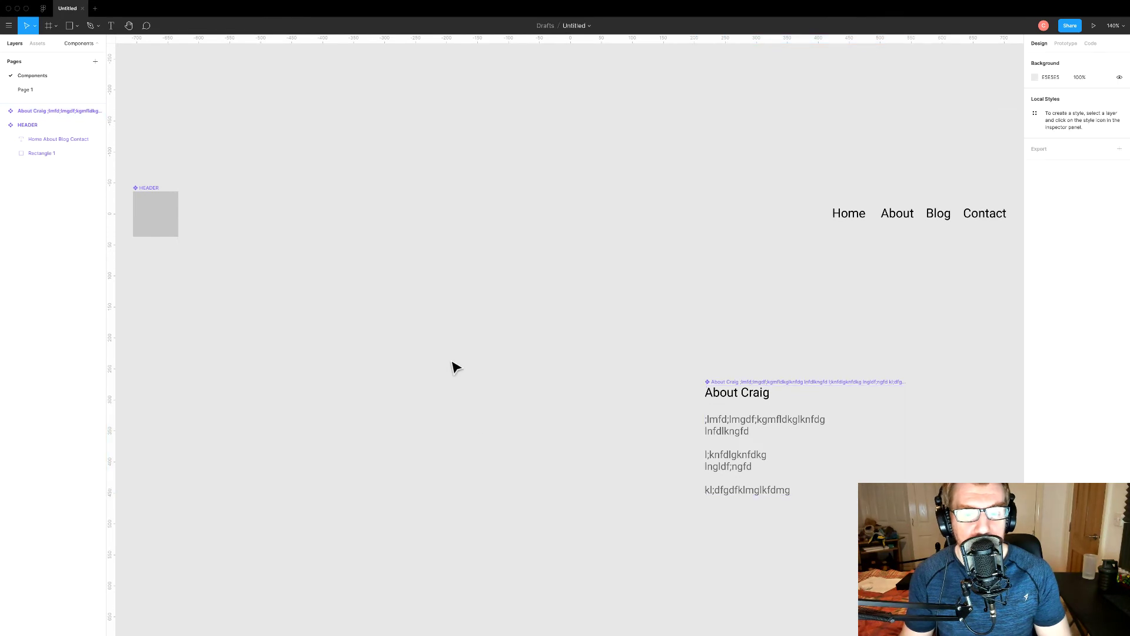
key(ctrl+v)
scroll(521, 412, up, 2)
click(232, 68)
click(326, 141)
Place an instance of the copyright component from the local components on Page 1, at about X 186, Y 728 along the first grid column.
click(41, 91)
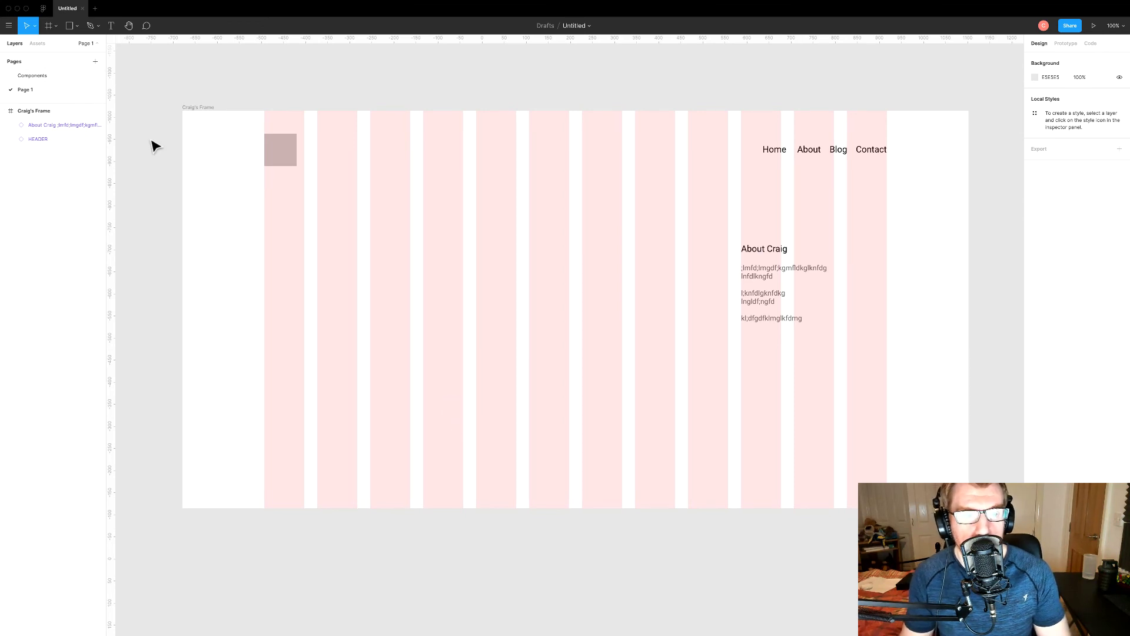
click(37, 44)
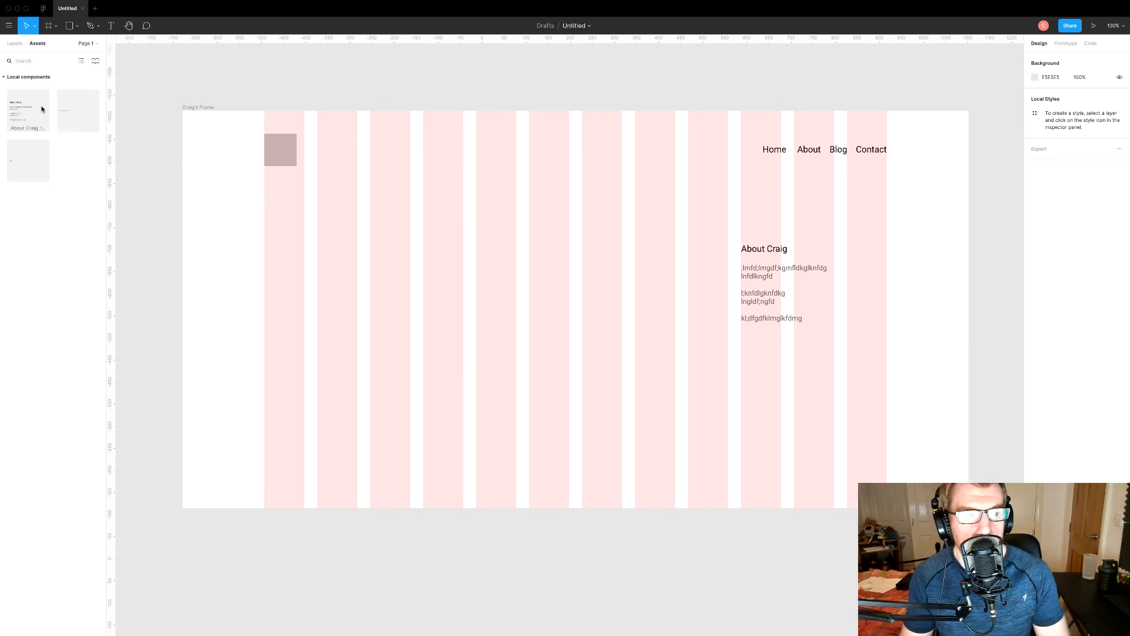
drag(75, 111, 306, 444)
key(Escape)
click(13, 44)
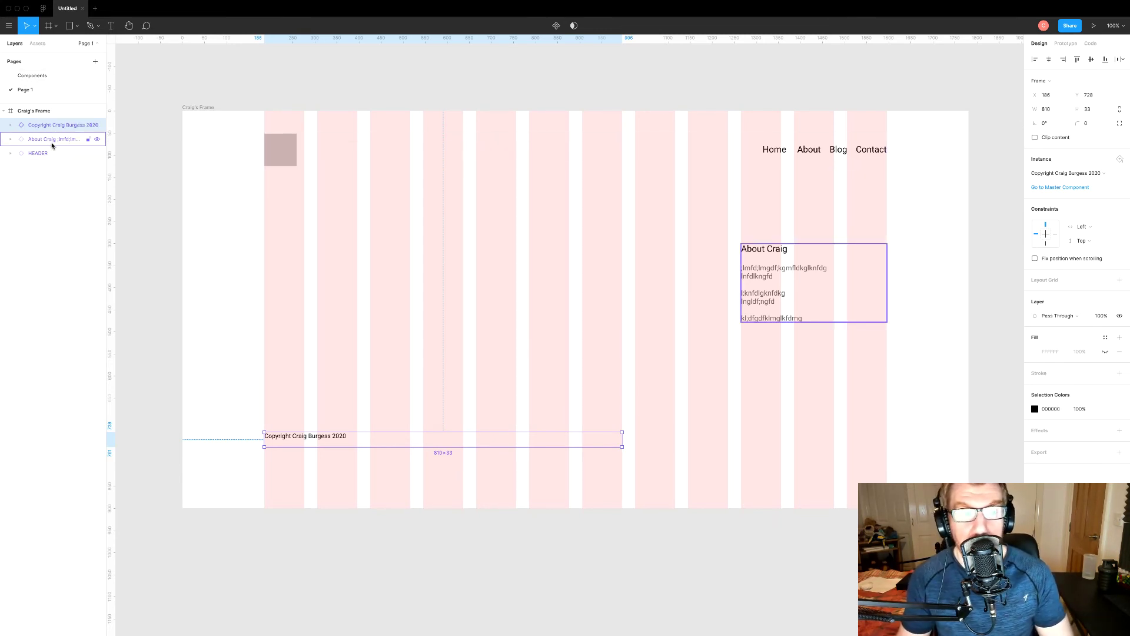
click(39, 44)
click(14, 44)
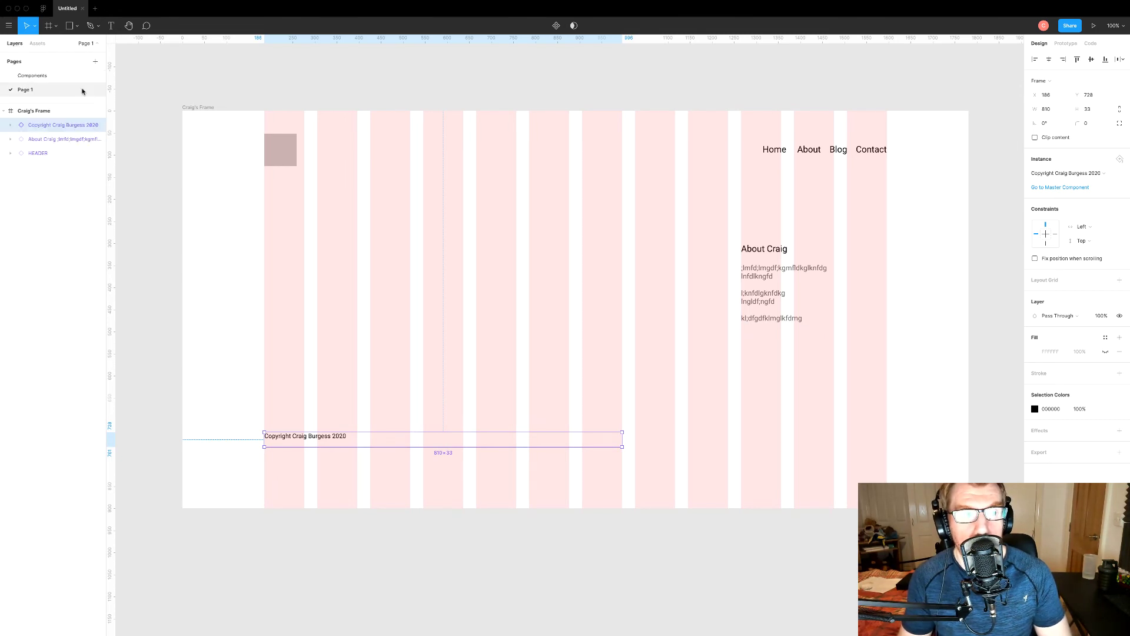
click(87, 45)
click(87, 44)
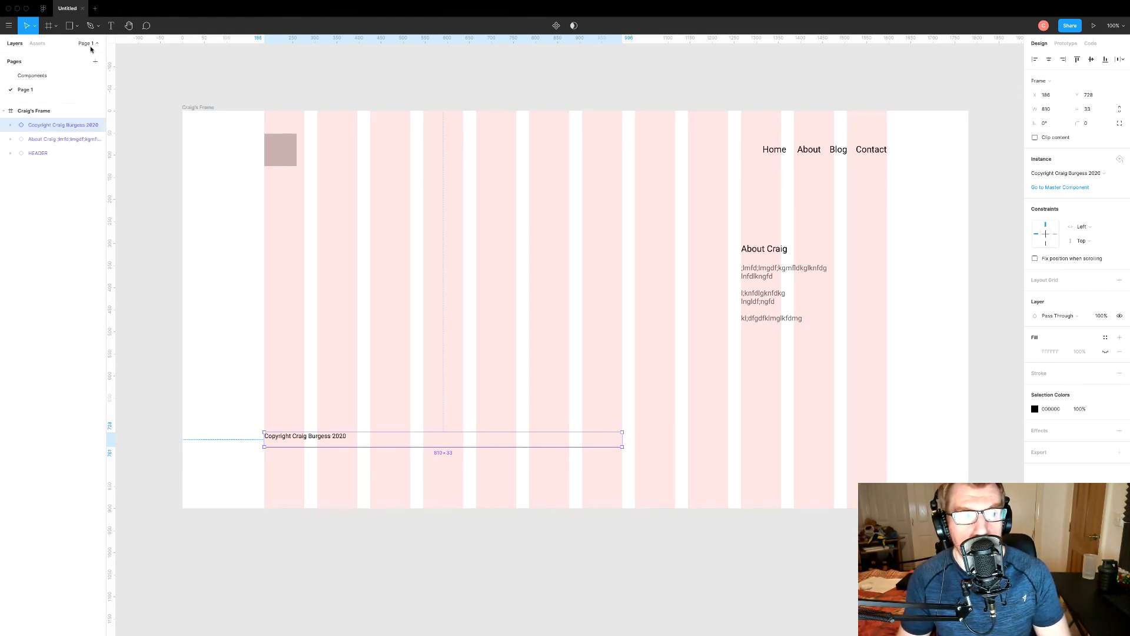
Rename the About master component on the Components page as SIDEBAR.
click(43, 76)
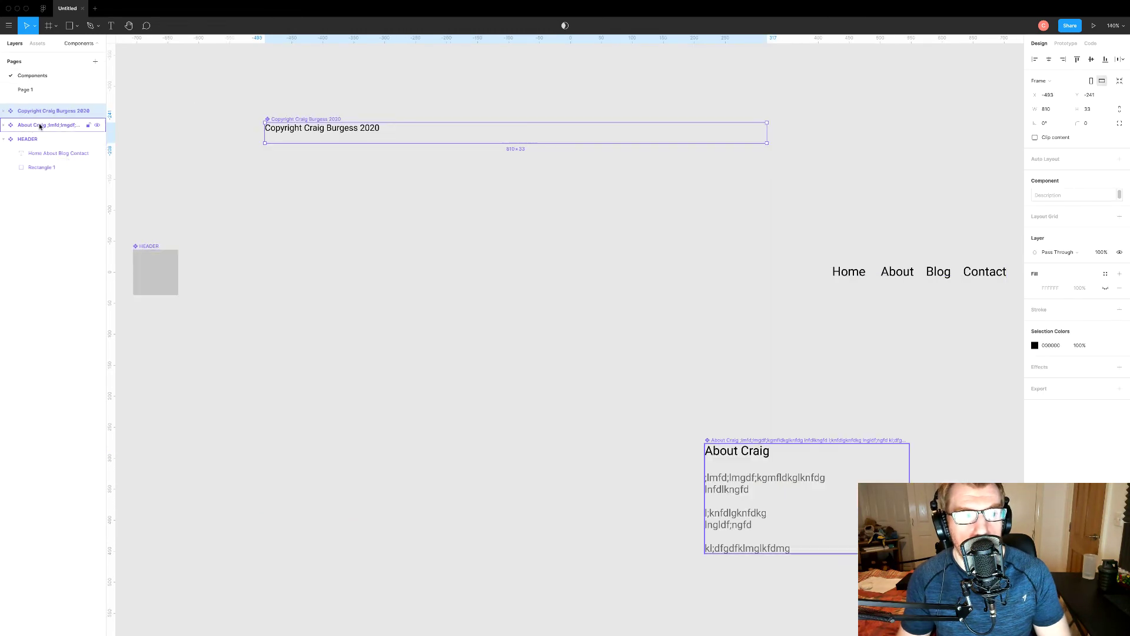
click(57, 126)
key(Return)
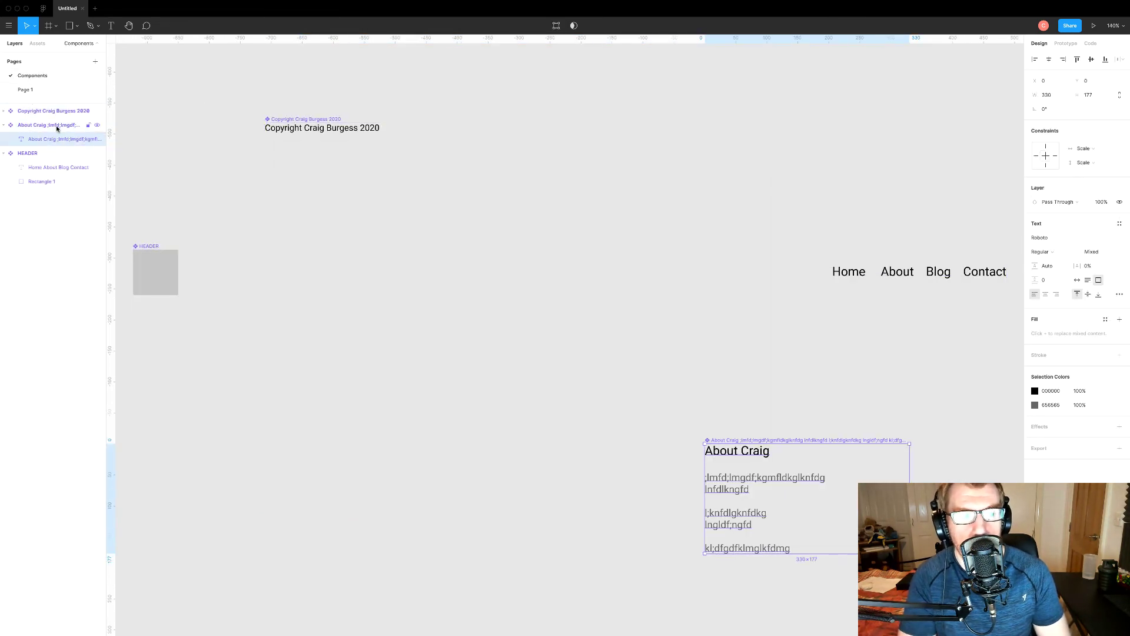
double_click(66, 125)
text(SIDEBAR)
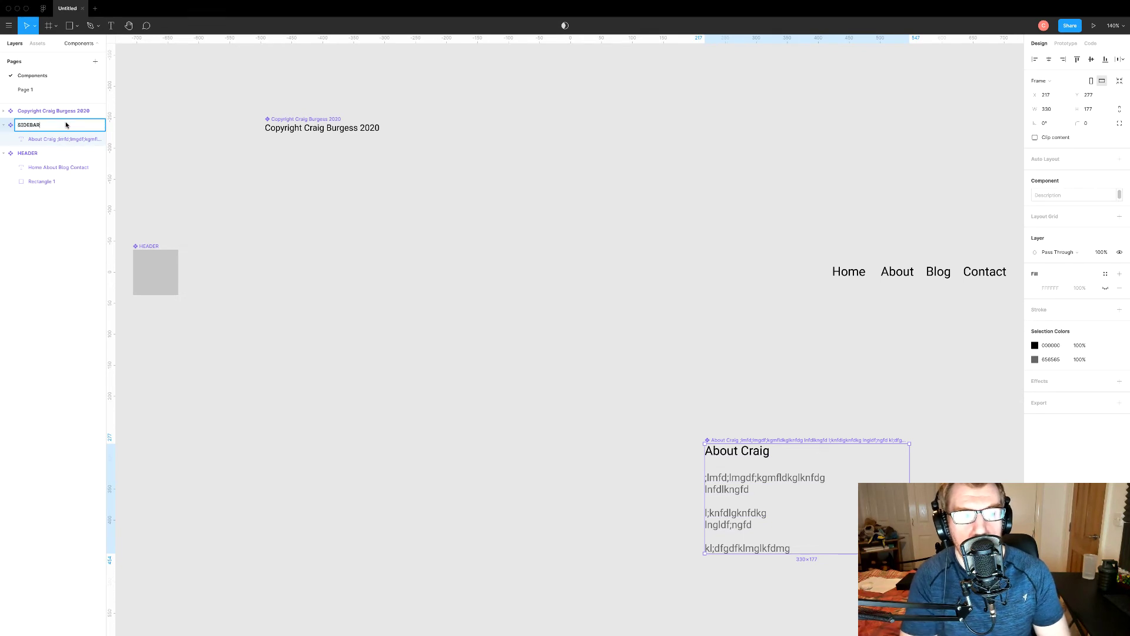
key(Return)
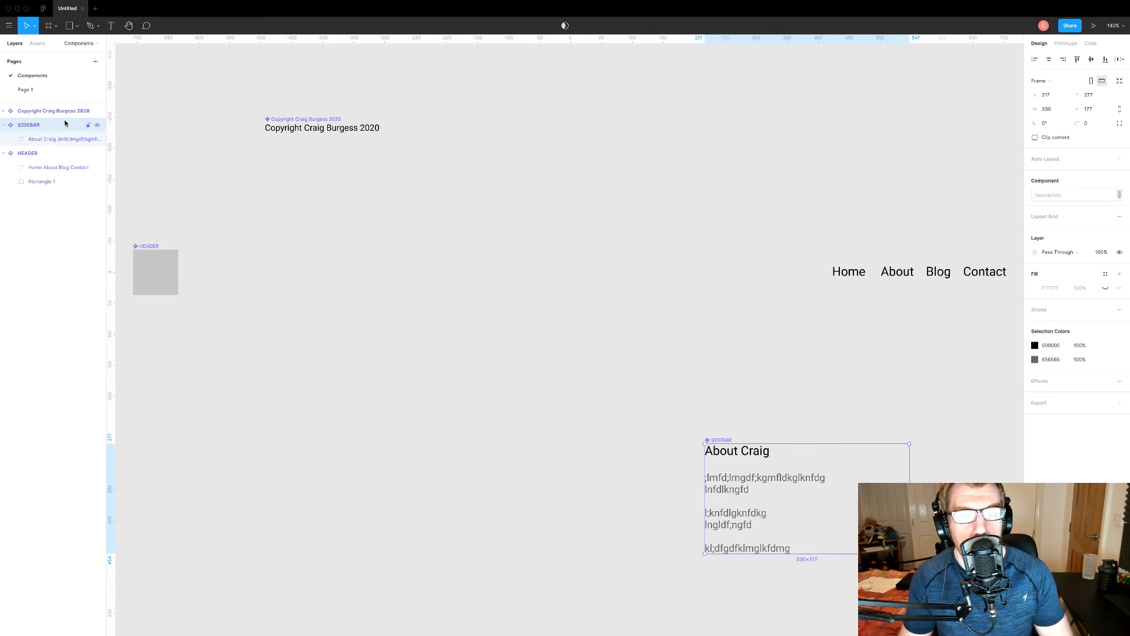
Rename the copyright master component as FOOTER.
double_click(45, 111)
text(FOOTER)
key(Return)
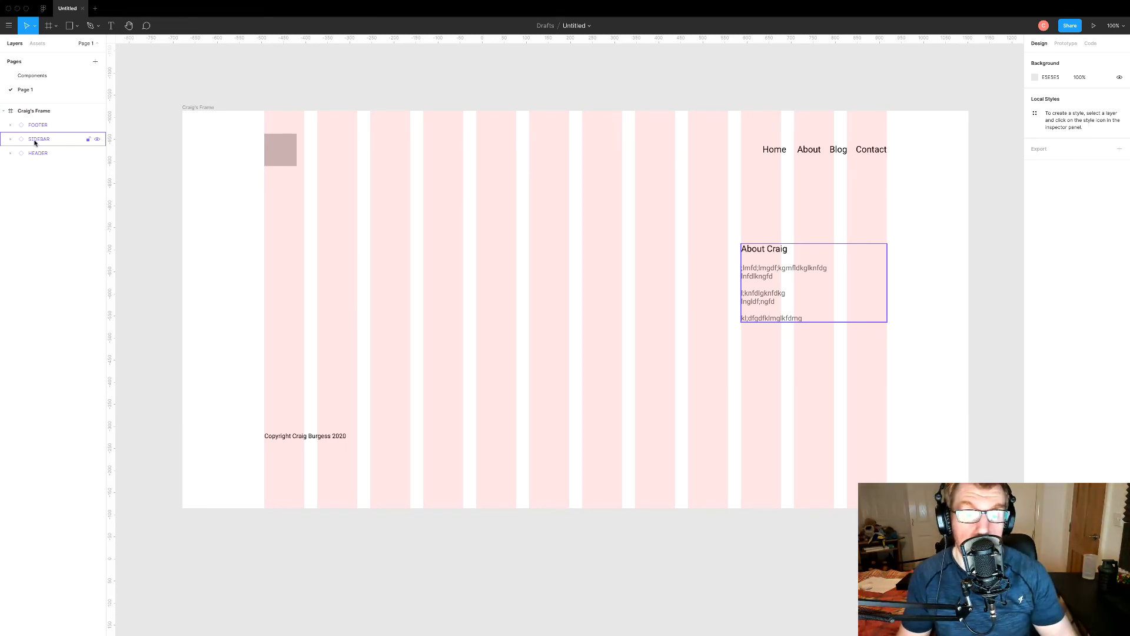
Move the FOOTER instance on Page 1 further down the frame, keeping it aligned with the first grid column.
click(306, 440)
drag(313, 443, 313, 449)
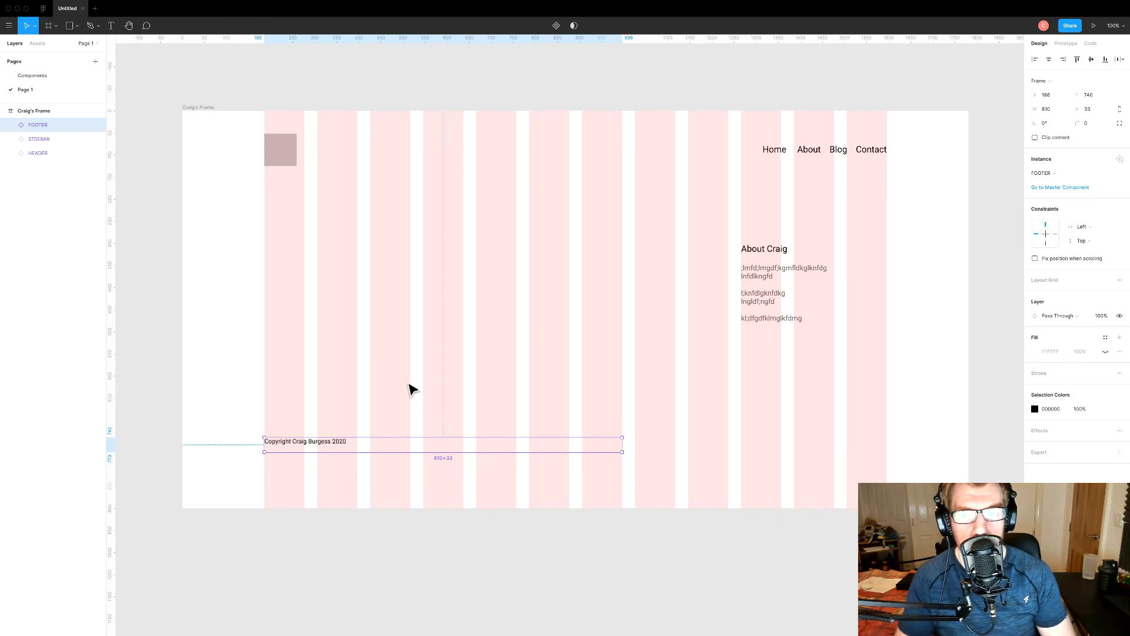
click(351, 433)
drag(342, 442, 340, 462)
click(340, 421)
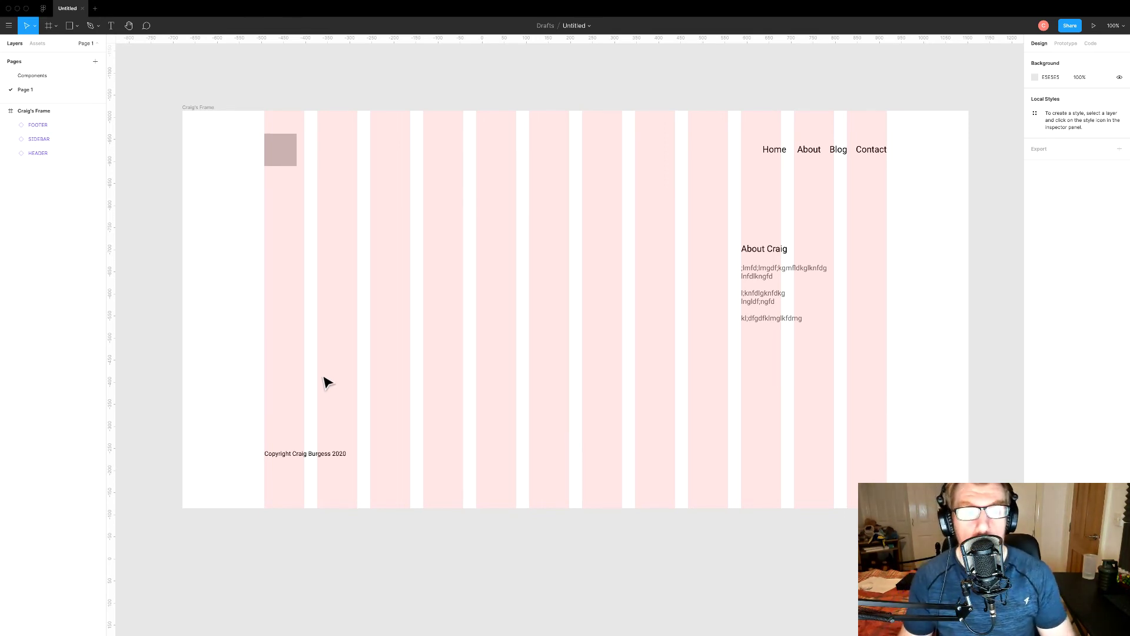
Switch to the Brave browser, open the Adobe Color website's colour wheel and dismiss the Gradients notice.
key(super+Tab)
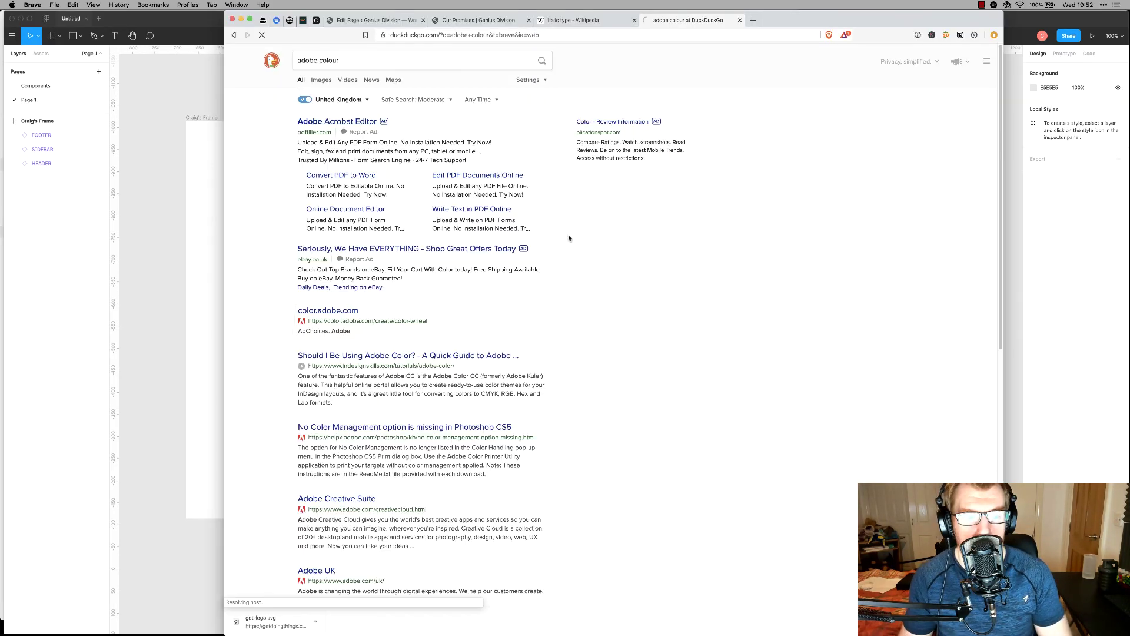
click(537, 264)
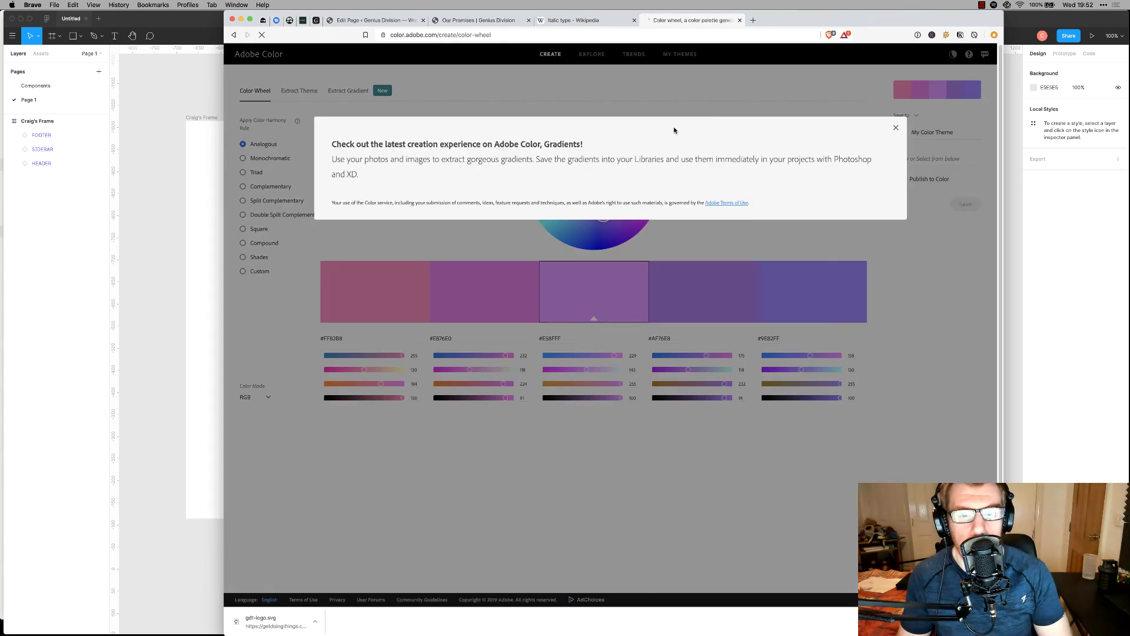
click(895, 128)
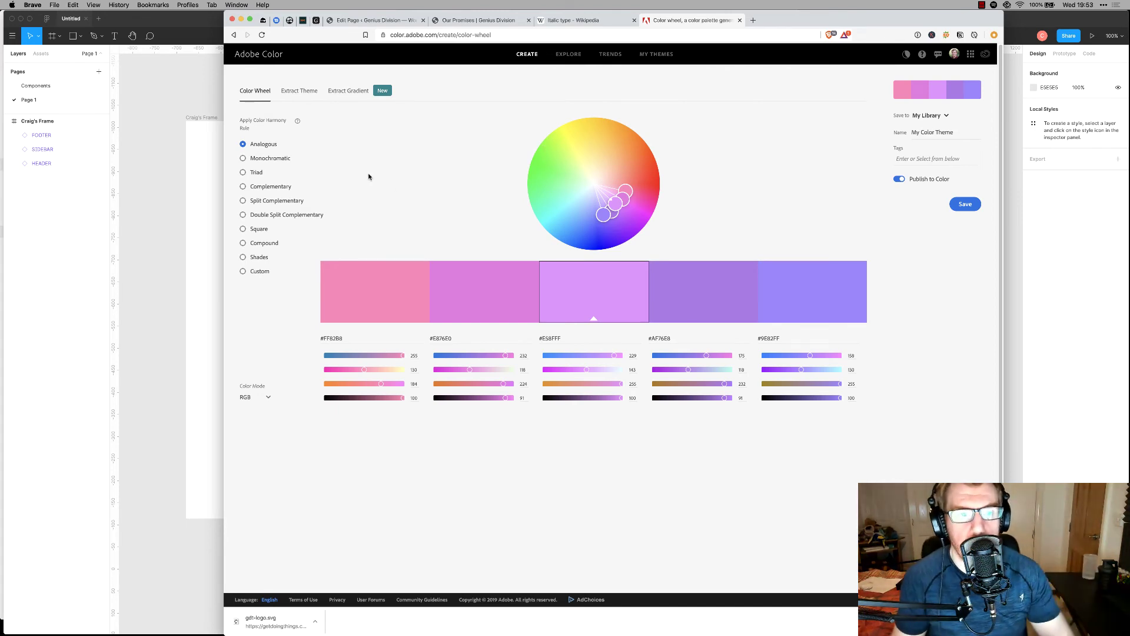
Explore the published Adobe Color themes and open the ROYAL BLUE HUES palette.
click(299, 90)
click(568, 53)
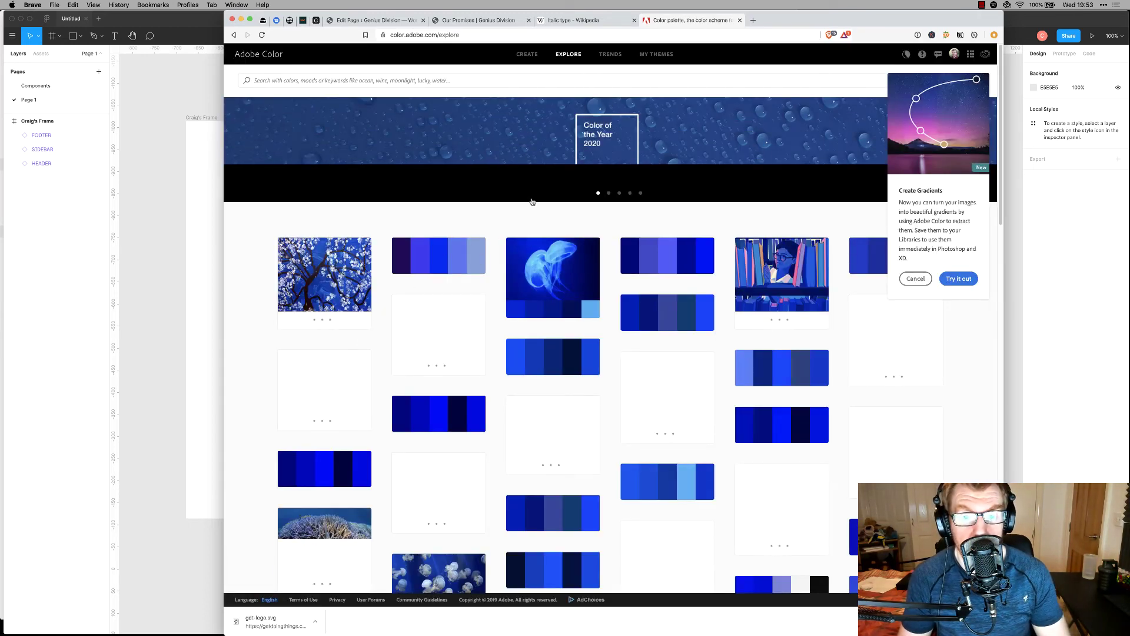
click(662, 266)
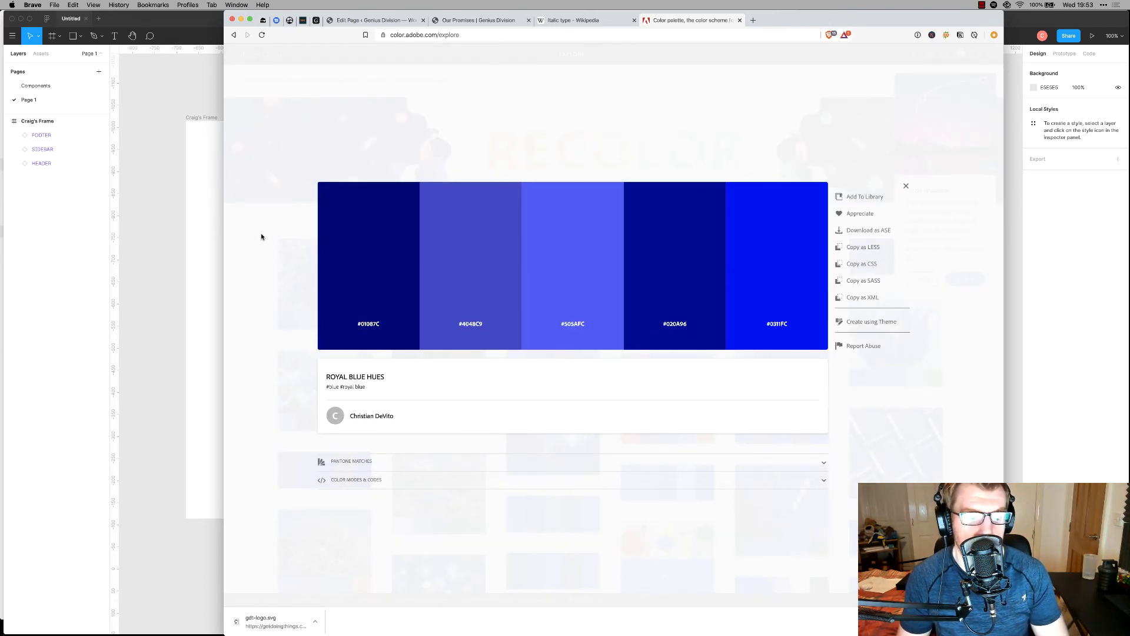
Capture the five palette swatches as a screenshot and place it in the Figma frame on Page 1, at about X 175, Y 460.
key(super+shift+4)
drag(319, 207, 837, 307)
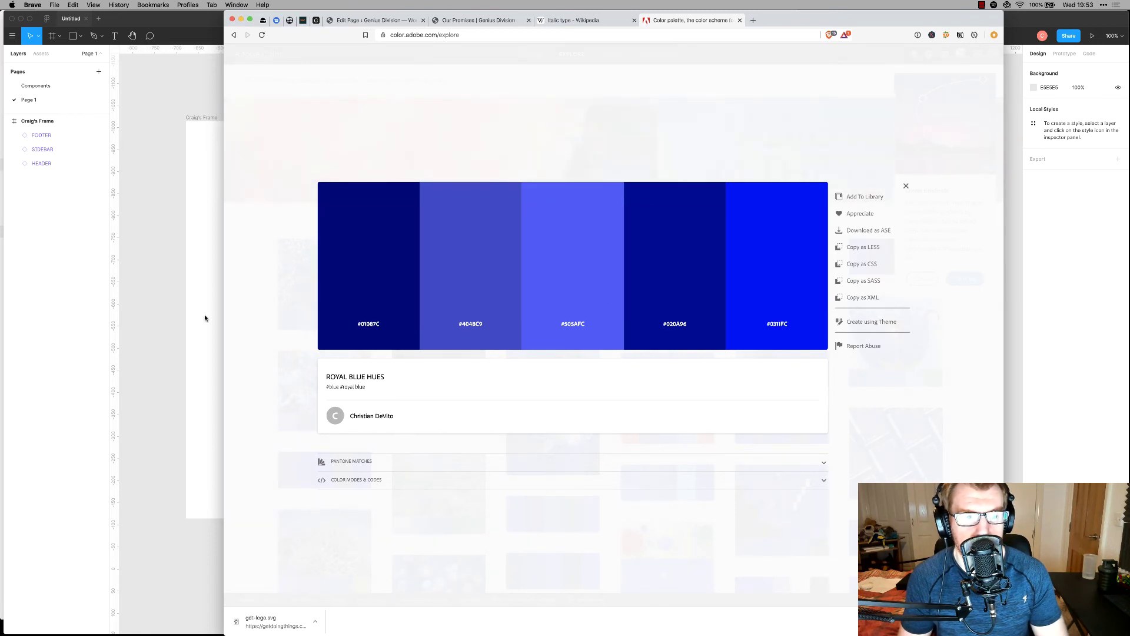
click(164, 363)
drag(1047, 594, 480, 323)
key(Escape)
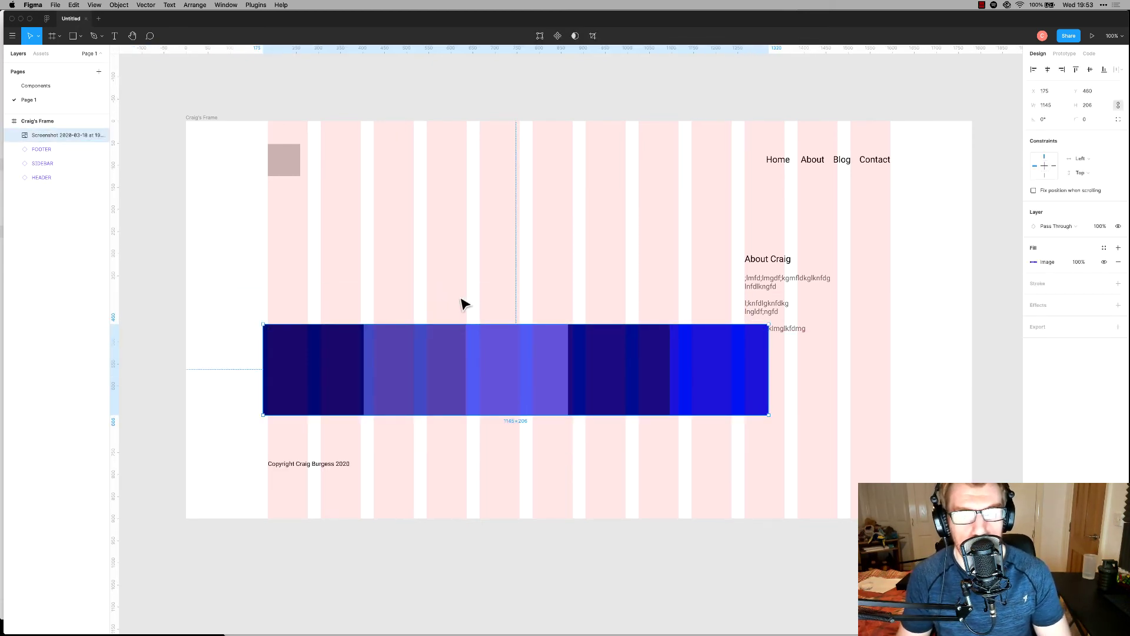
Shift the palette screenshot slightly down above the footer and hide the column grid.
click(312, 277)
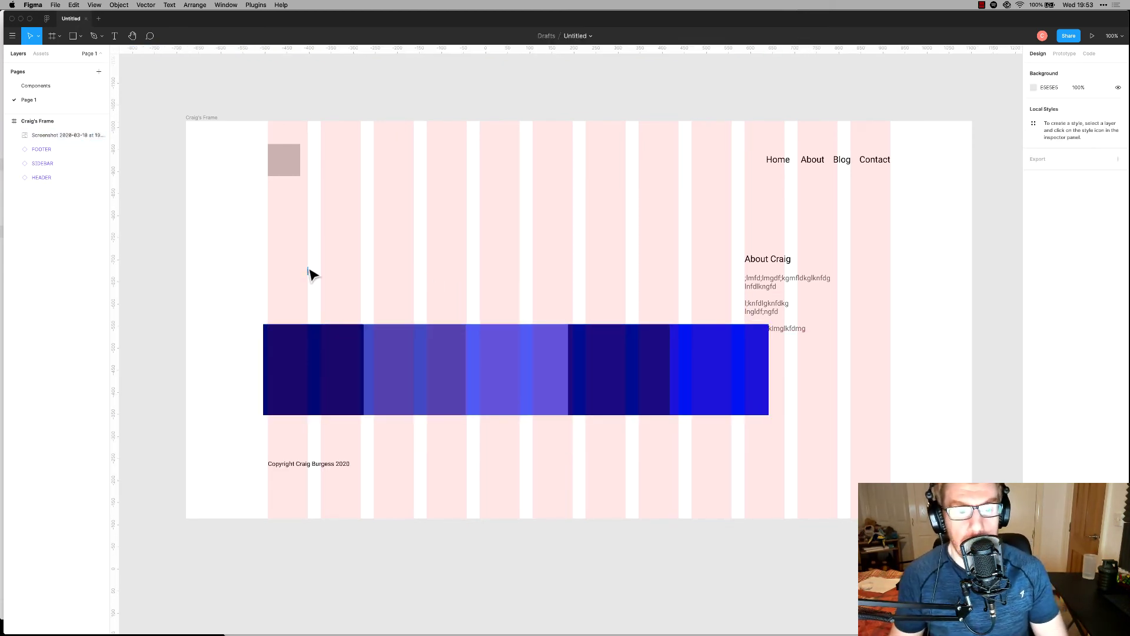
drag(353, 348, 353, 355)
click(456, 243)
click(416, 367)
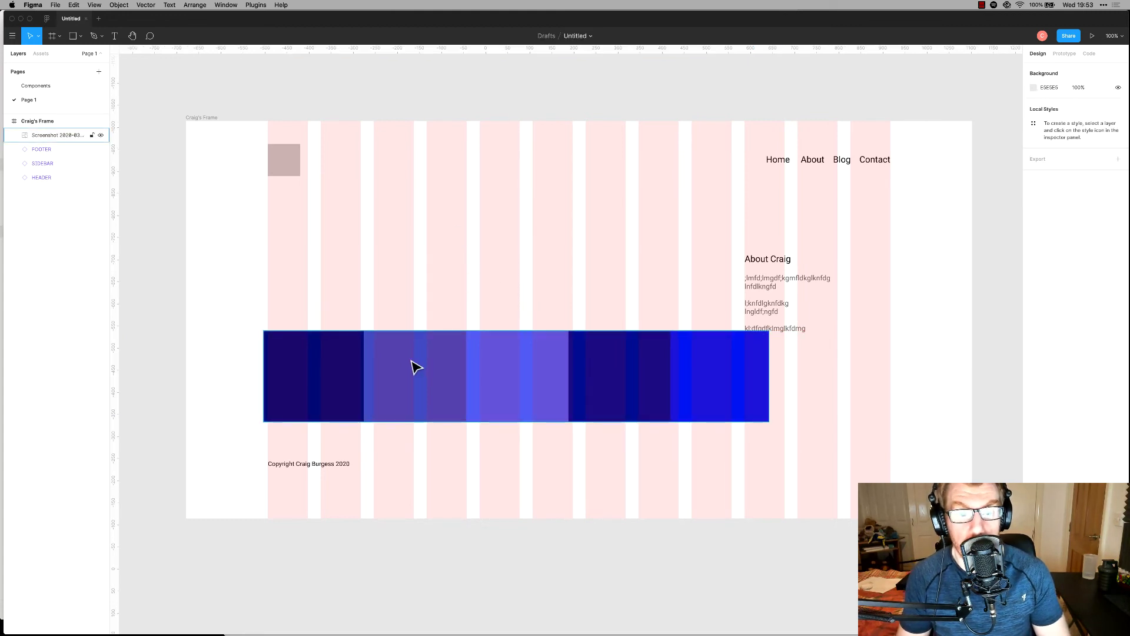
key(ctrl+g)
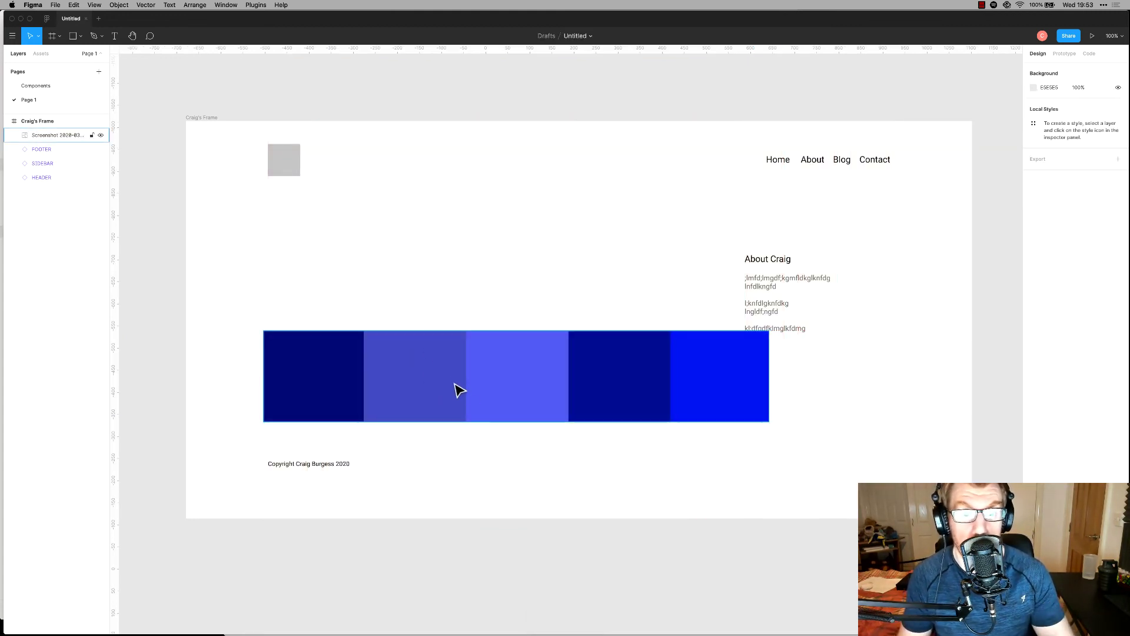
click(341, 252)
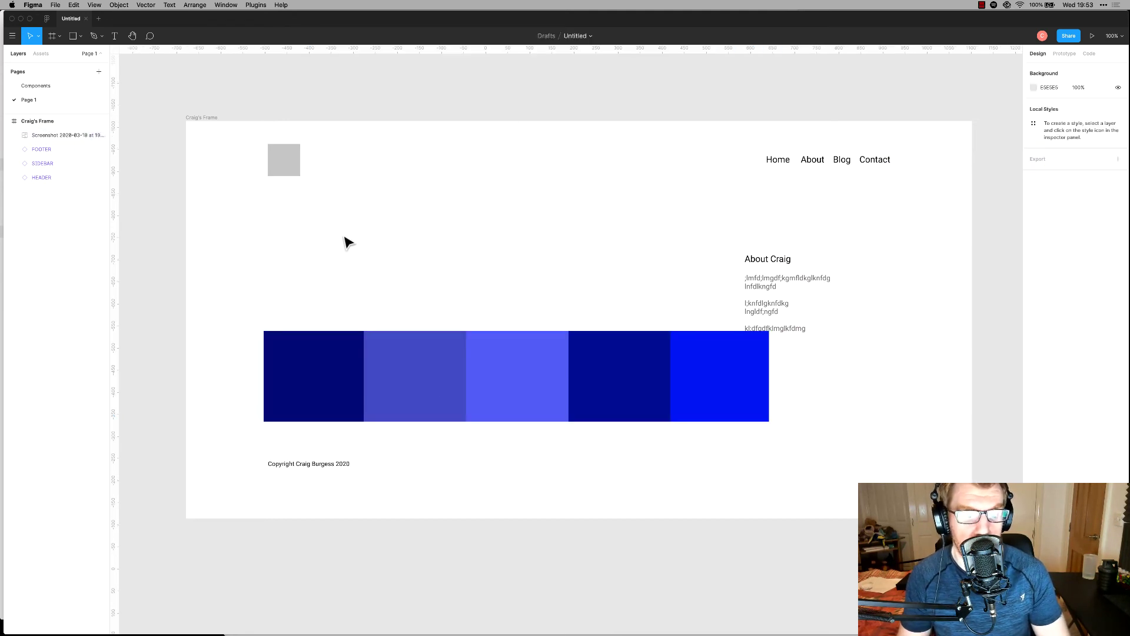
Draw a rectangle about 152 × 90 px above the palette, fill it with 010977 sampled from the first swatch, and position it at about X 209, Y 256.
key(r)
drag(283, 230, 350, 269)
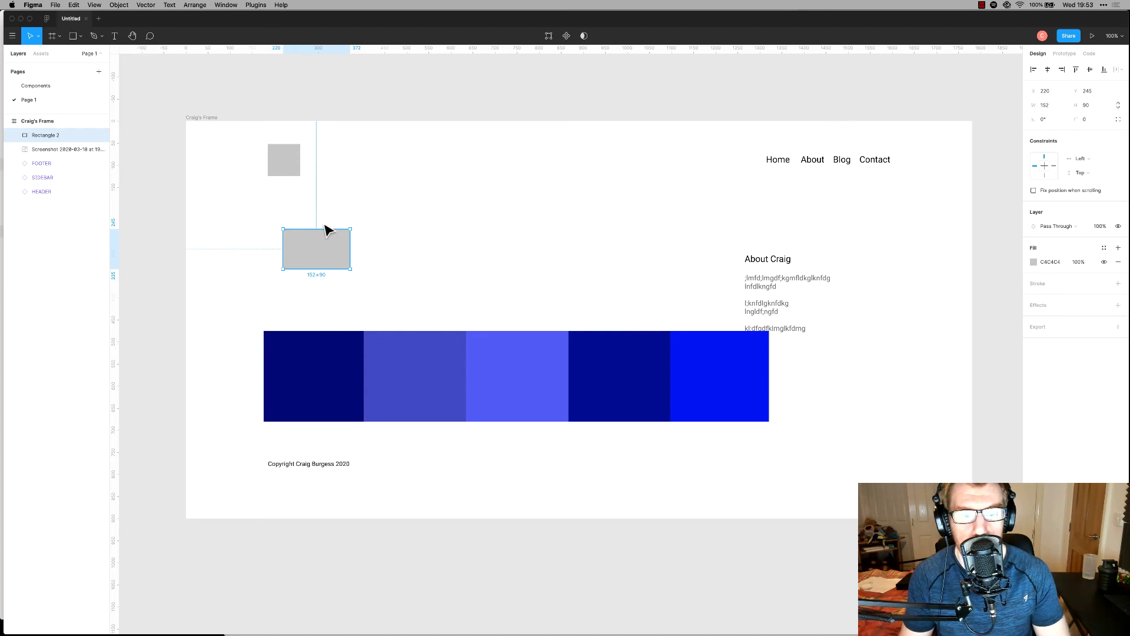
click(1033, 262)
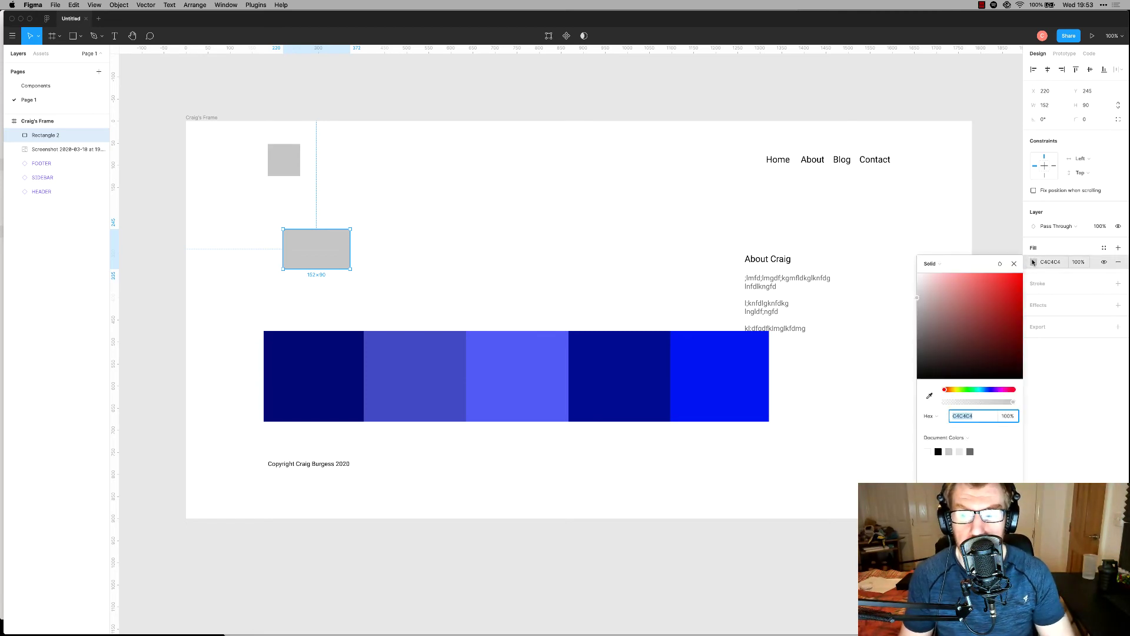
click(930, 397)
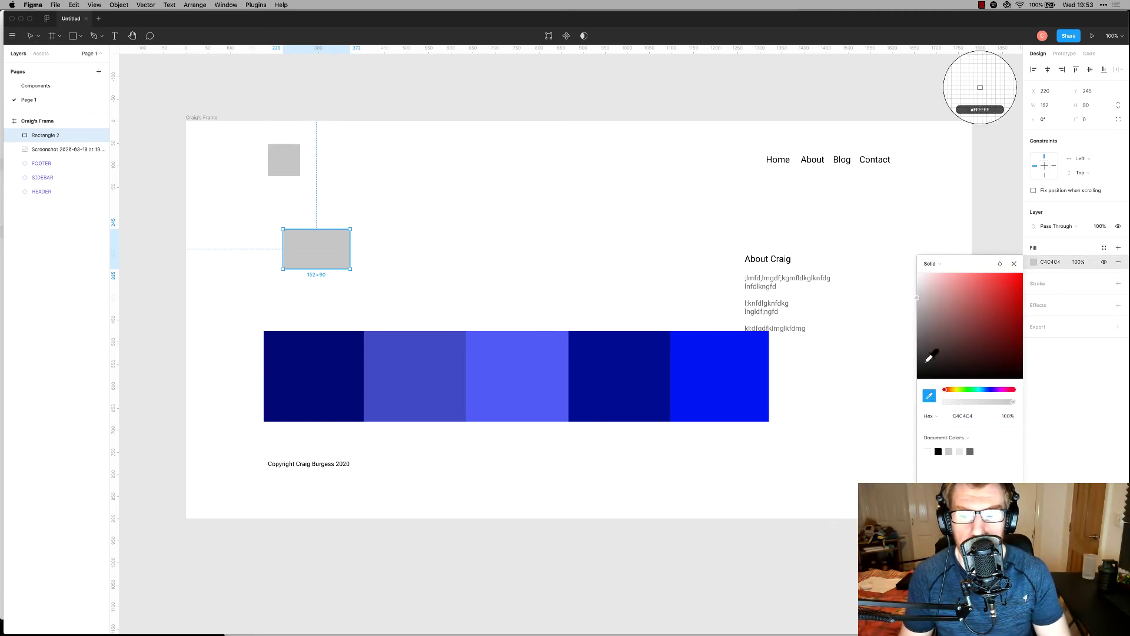
click(311, 348)
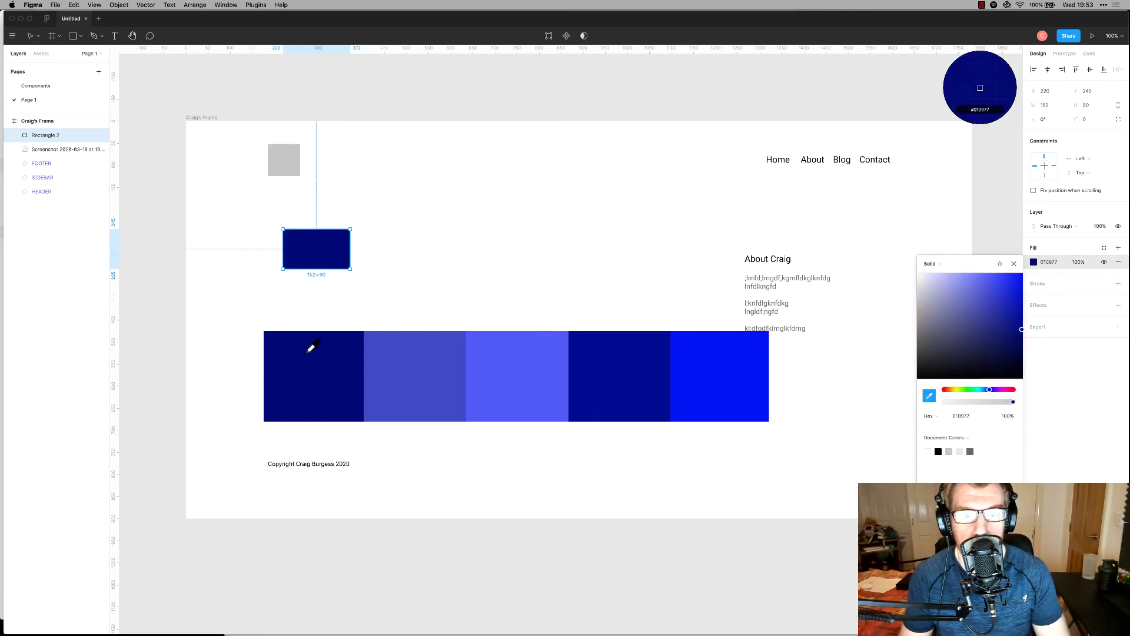
click(421, 247)
drag(336, 265, 333, 266)
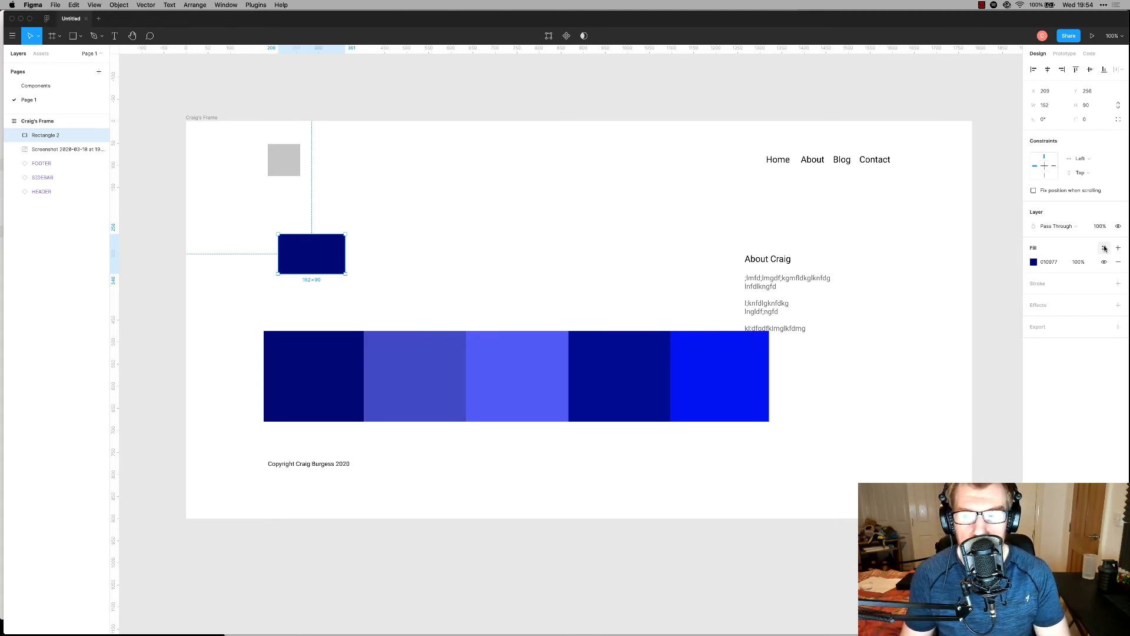
Save the rectangle's dark blue fill as a new colour style named Blue 1.
click(1104, 248)
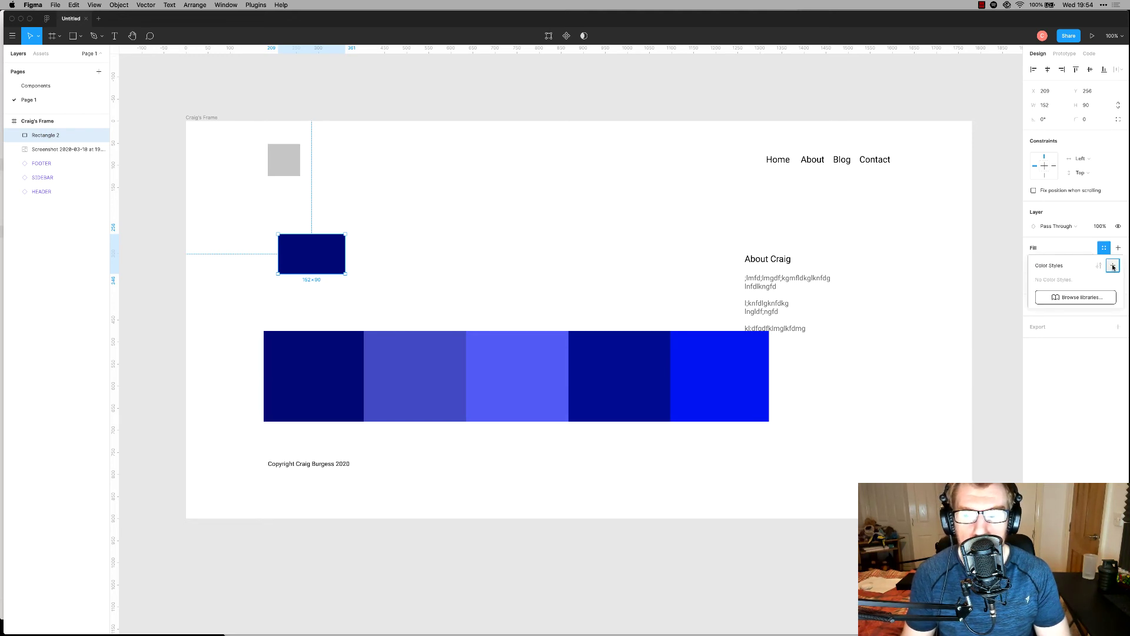
click(1113, 266)
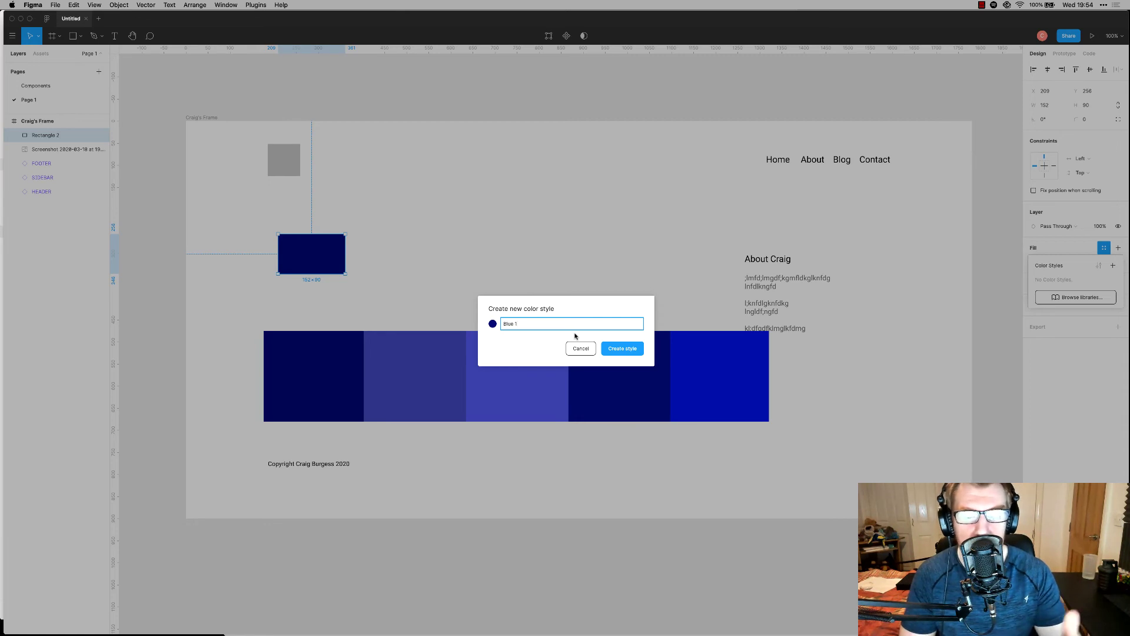
key(Return)
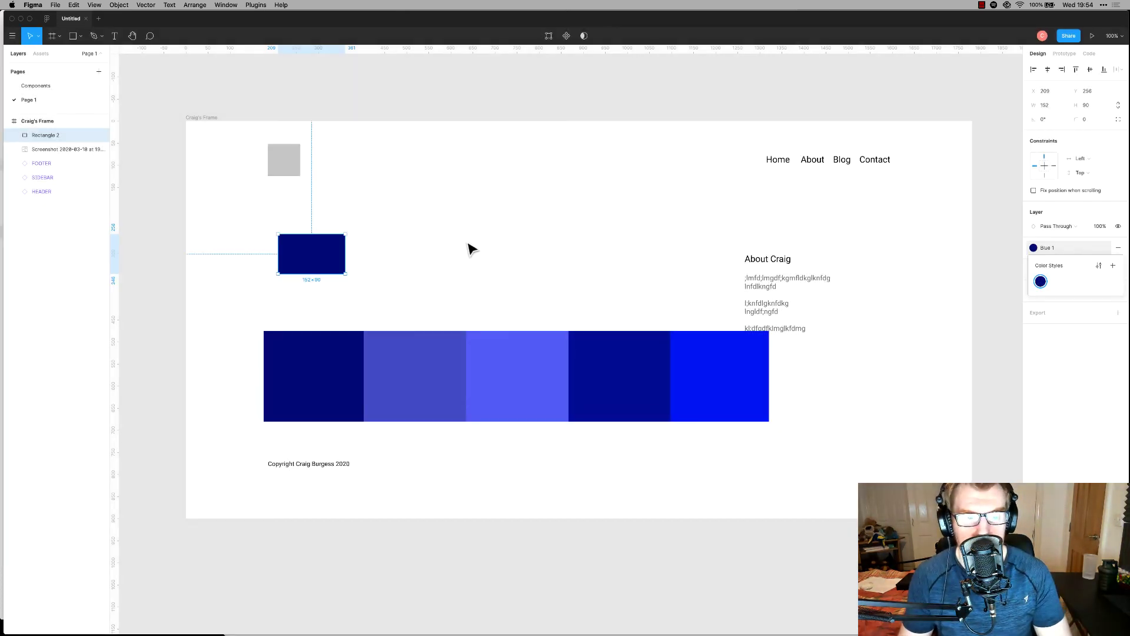
Duplicate the rectangle to X 453, Y 256, detach its colour style and fill it with 4148C2 sampled from the second palette swatch.
drag(328, 265, 437, 268)
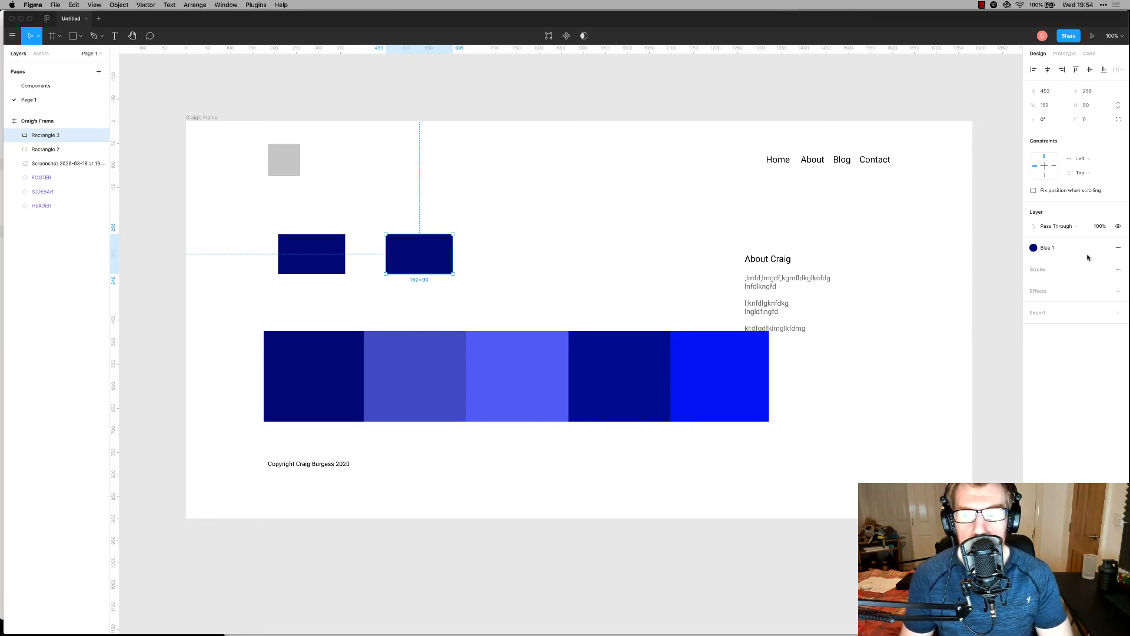
click(1058, 248)
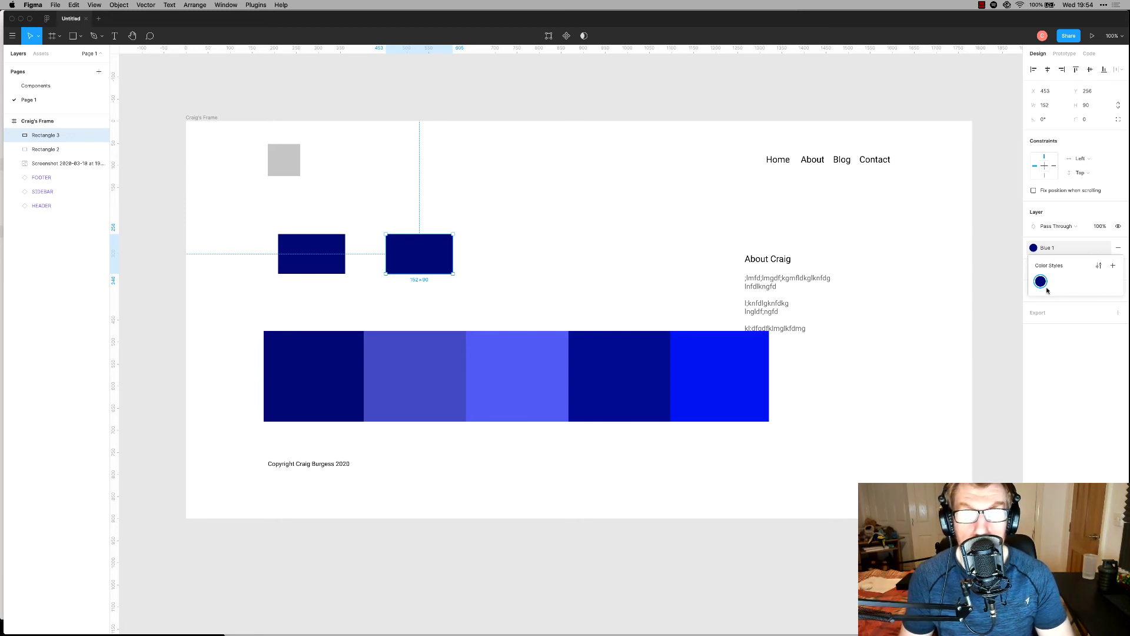
click(472, 263)
click(426, 257)
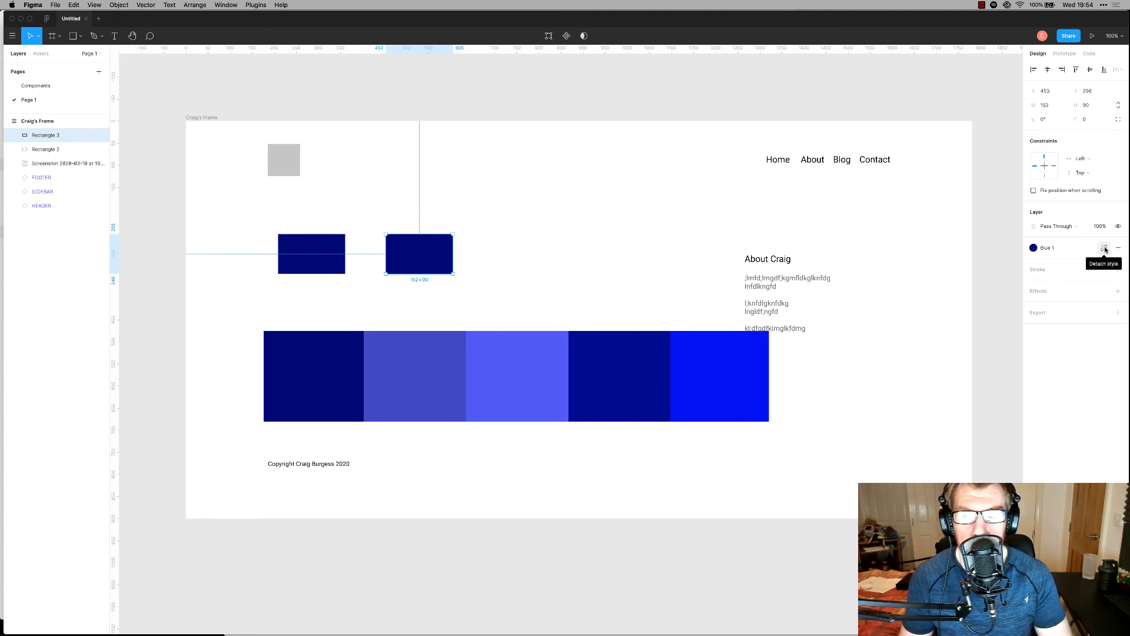
click(1104, 248)
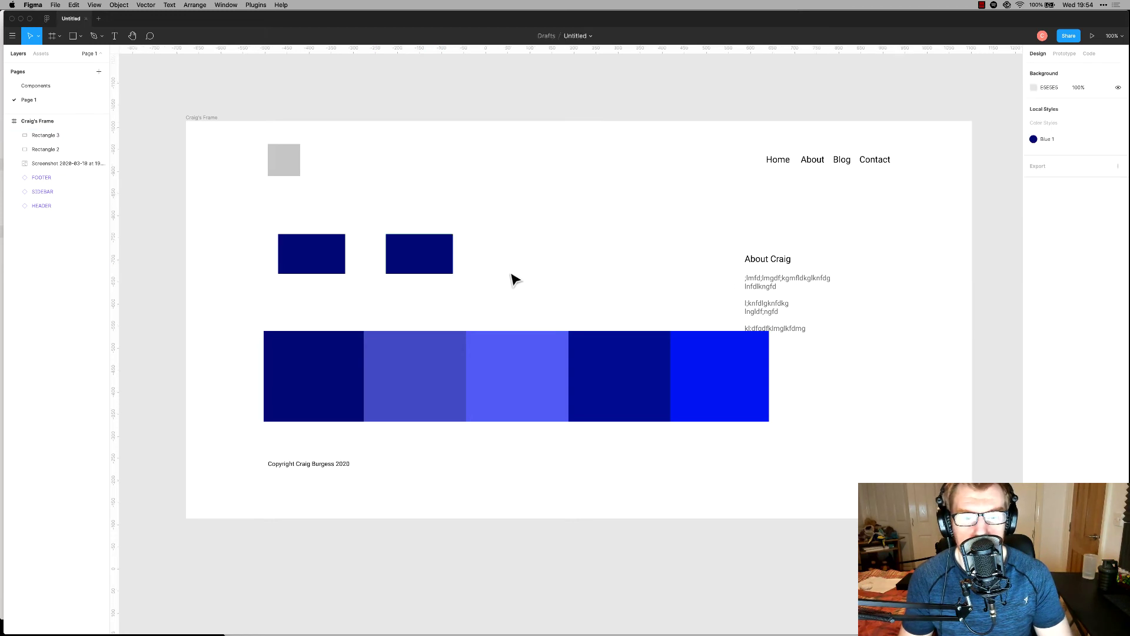
click(1034, 262)
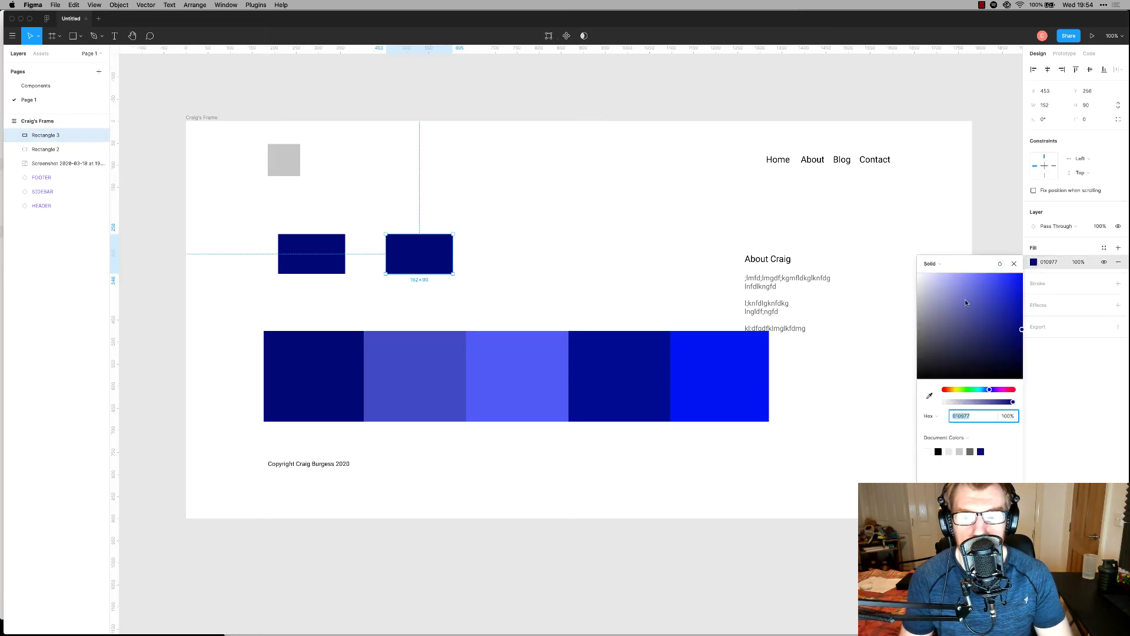
click(930, 398)
click(424, 365)
click(506, 260)
click(422, 272)
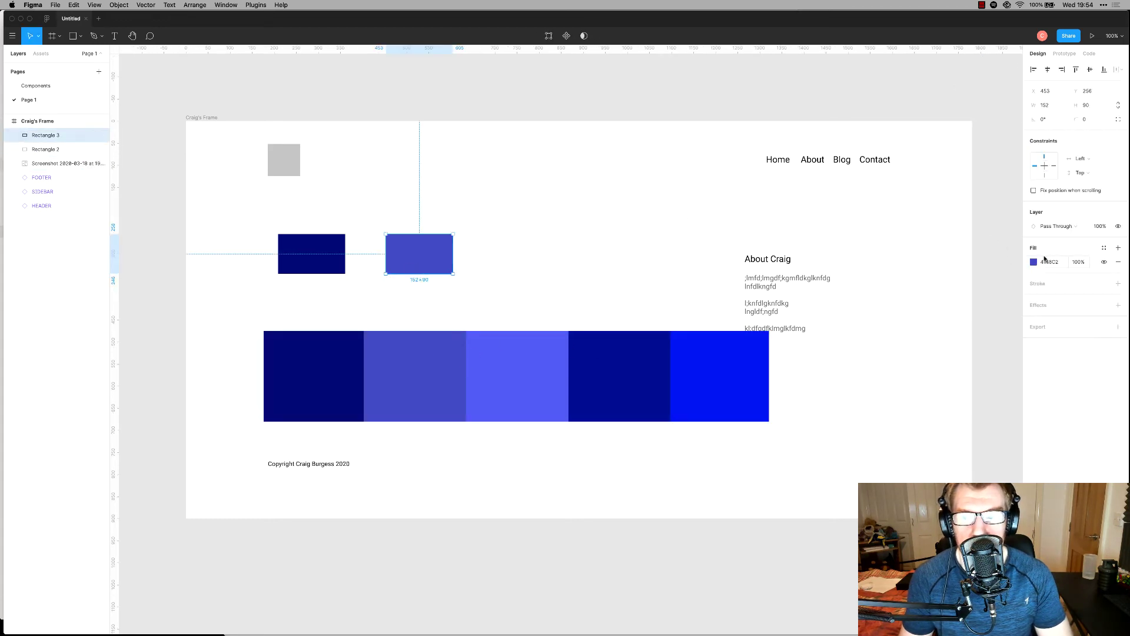
Save the second rectangle's fill as a new colour style named Blue 2.
click(1104, 248)
click(1112, 265)
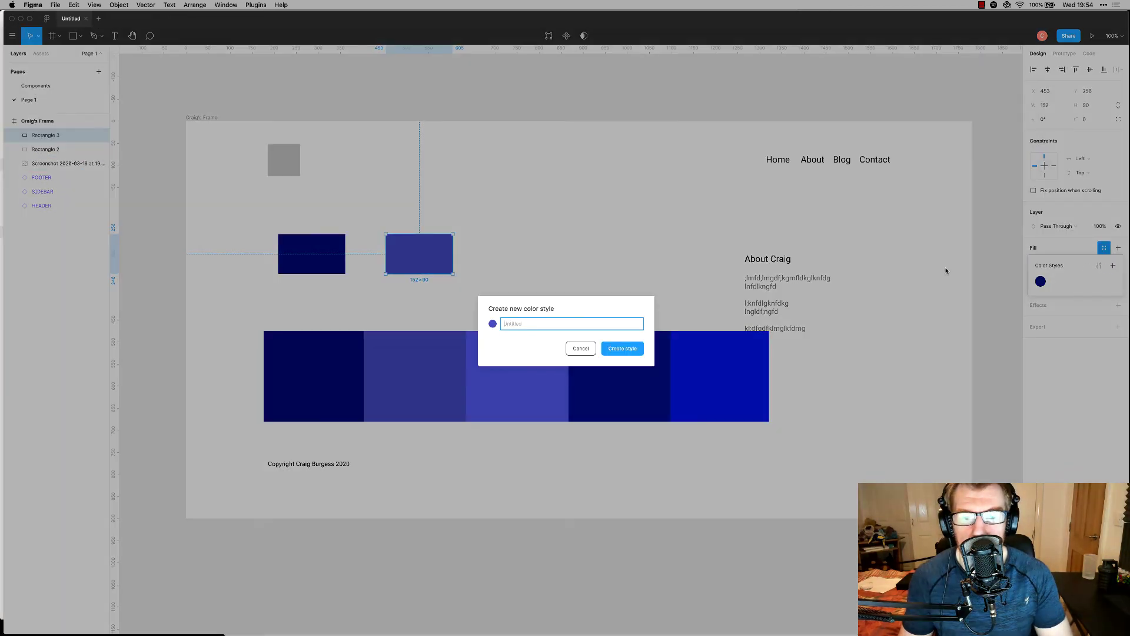
text(Blue 2)
key(Return)
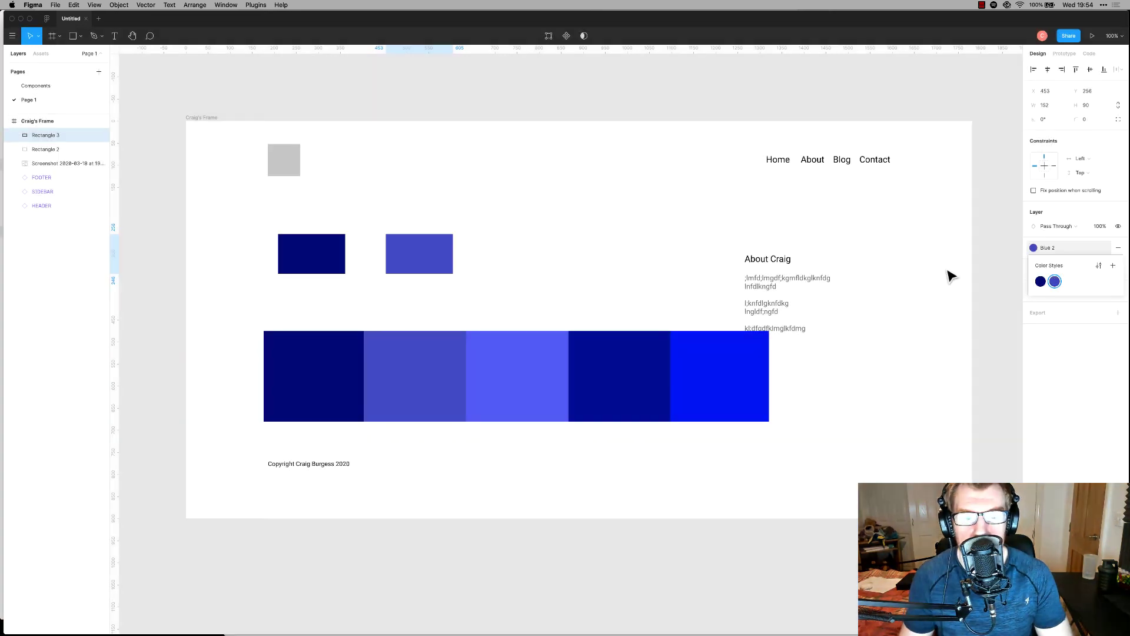
click(623, 292)
Duplicate the second rectangle to about X 686, Y 256 and fill the copy with 515AF3 sampled from the third palette swatch.
drag(436, 252, 537, 253)
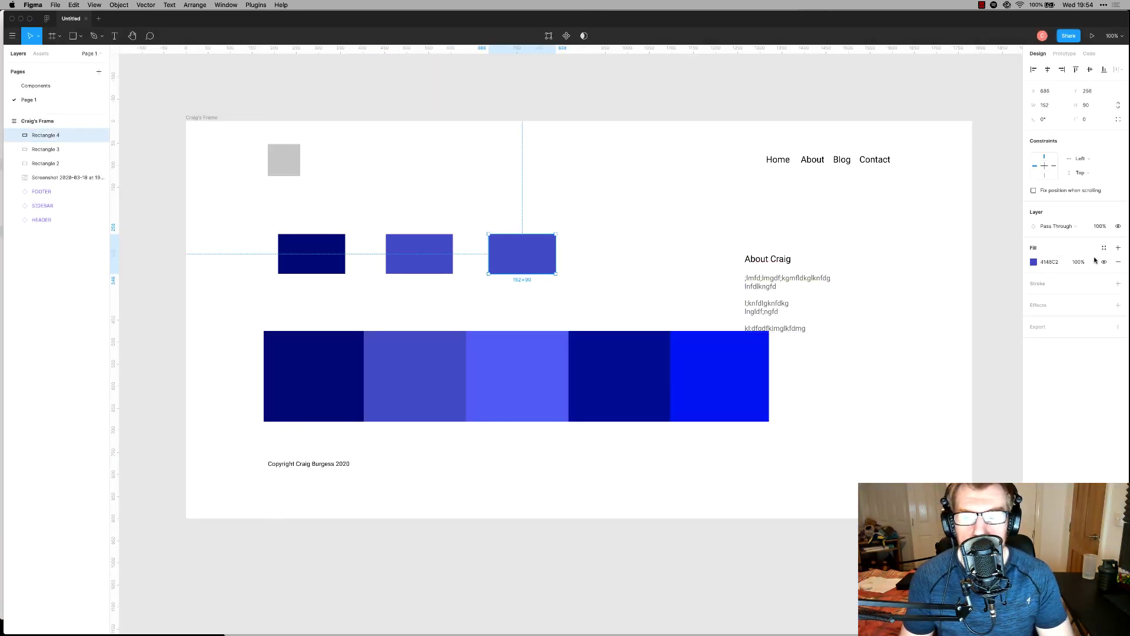
click(1033, 261)
click(930, 395)
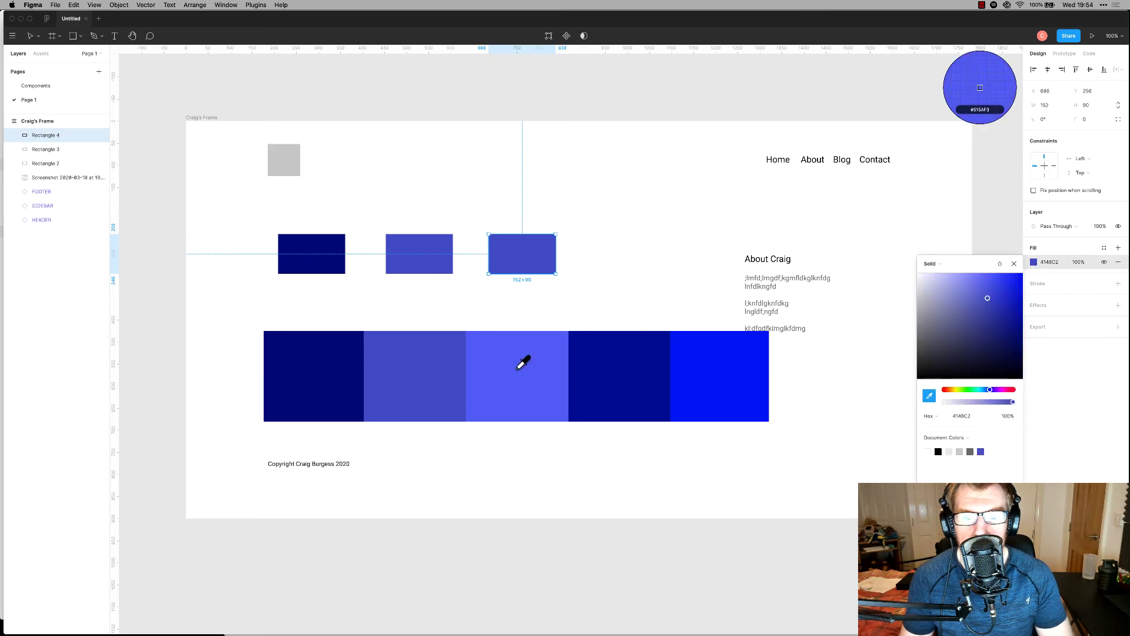
click(501, 365)
click(641, 253)
click(539, 255)
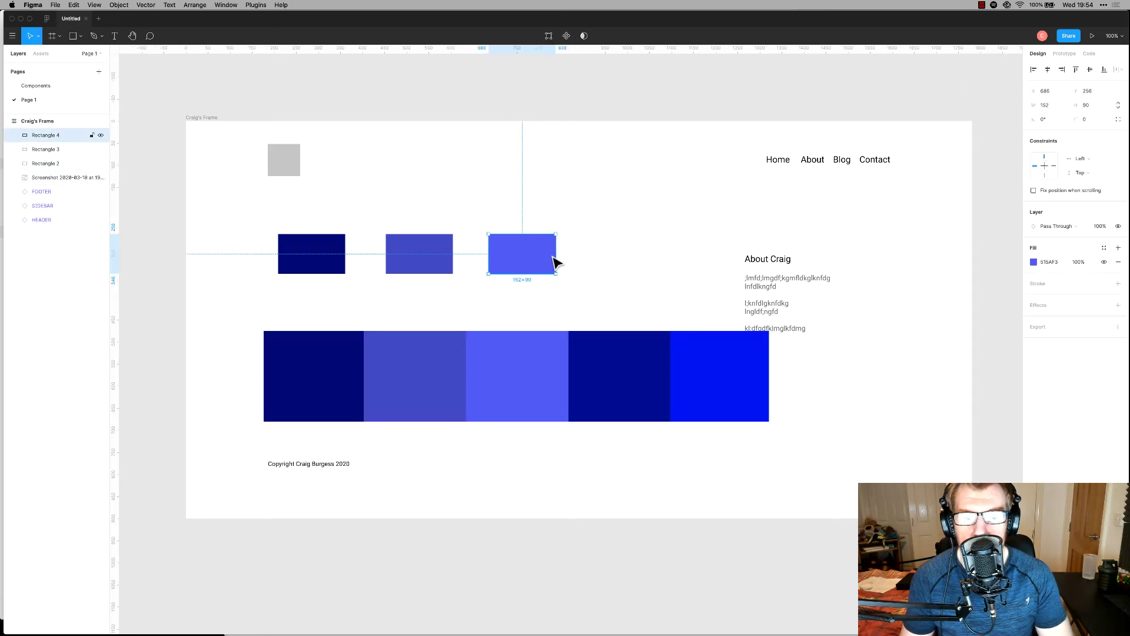
Save the third rectangle's fill as a new colour style named Blue 3.
click(1103, 248)
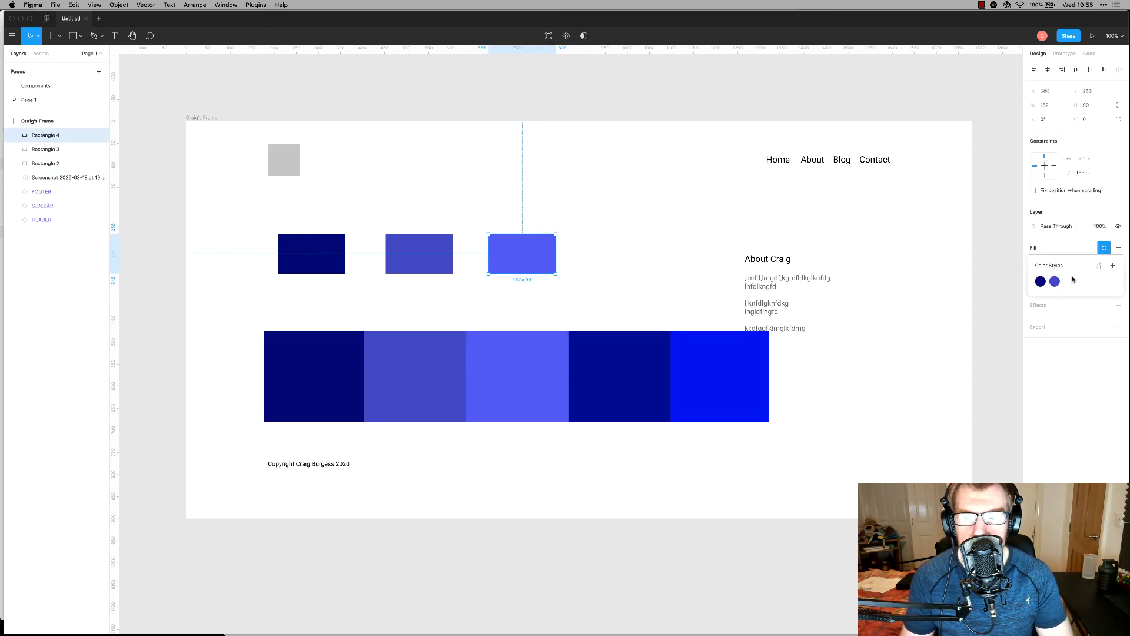
click(1112, 265)
text(Blue 3)
key(Return)
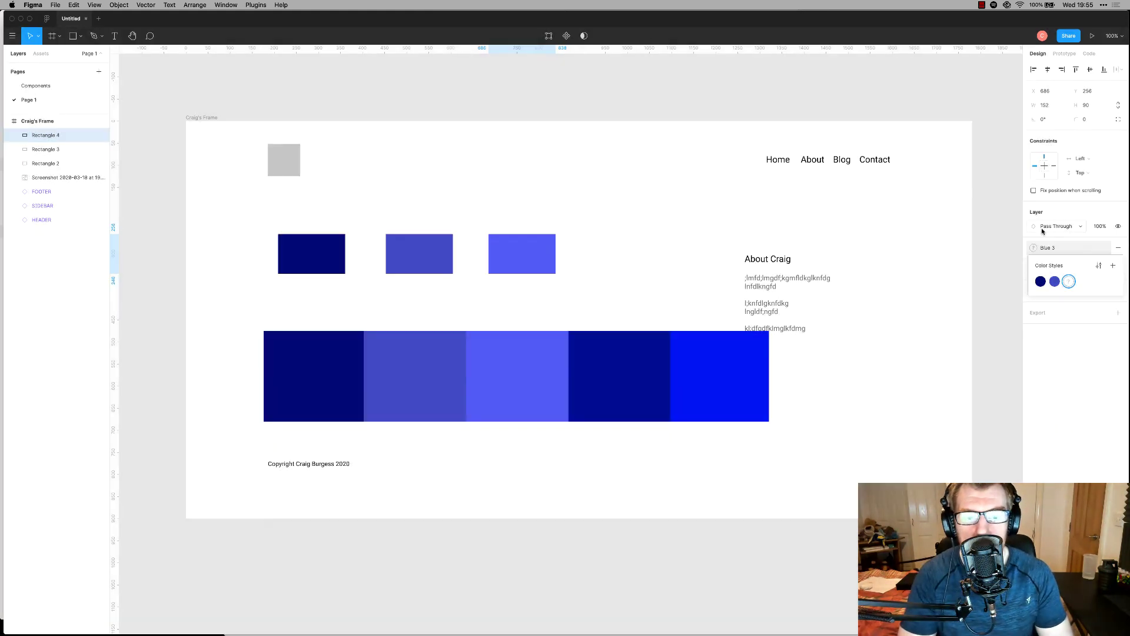
Delete the palette screenshot from the frame and shift the third rectangle down to about Y 290.
click(525, 434)
click(580, 383)
key(Delete)
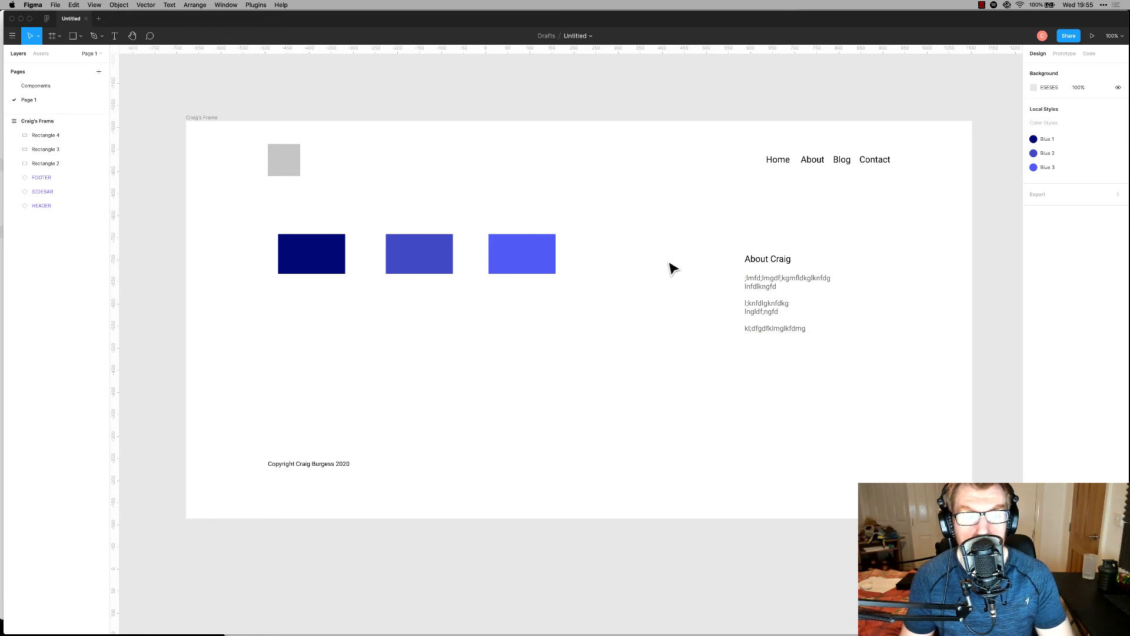
drag(518, 258, 512, 272)
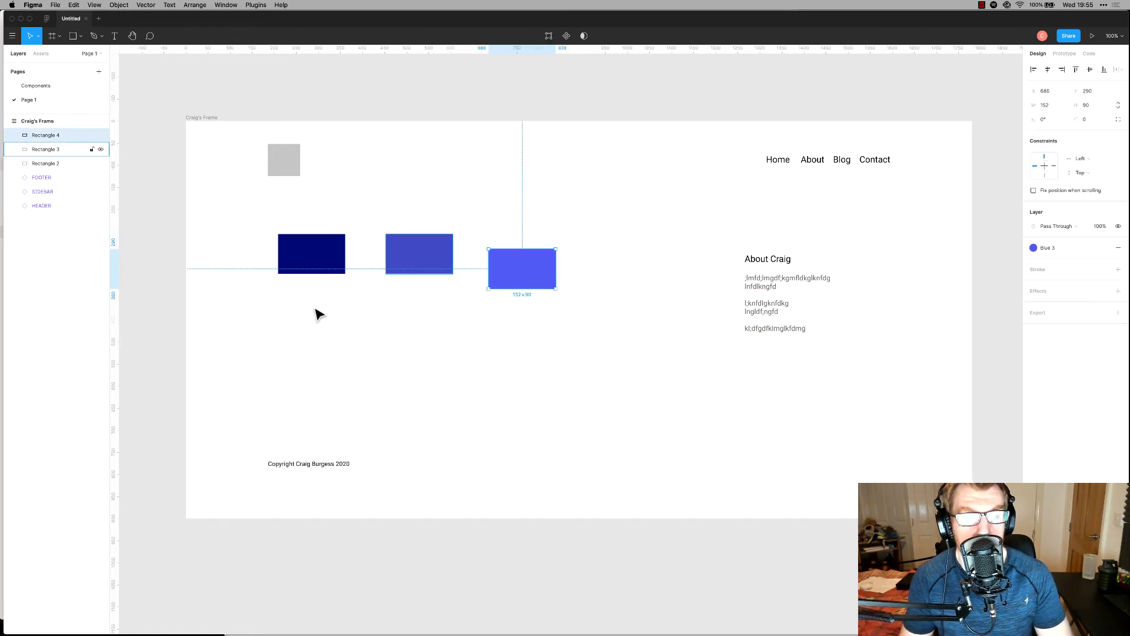
On the Components page, apply the Blue 1 colour style to the navigation text in the HEADER master.
click(35, 85)
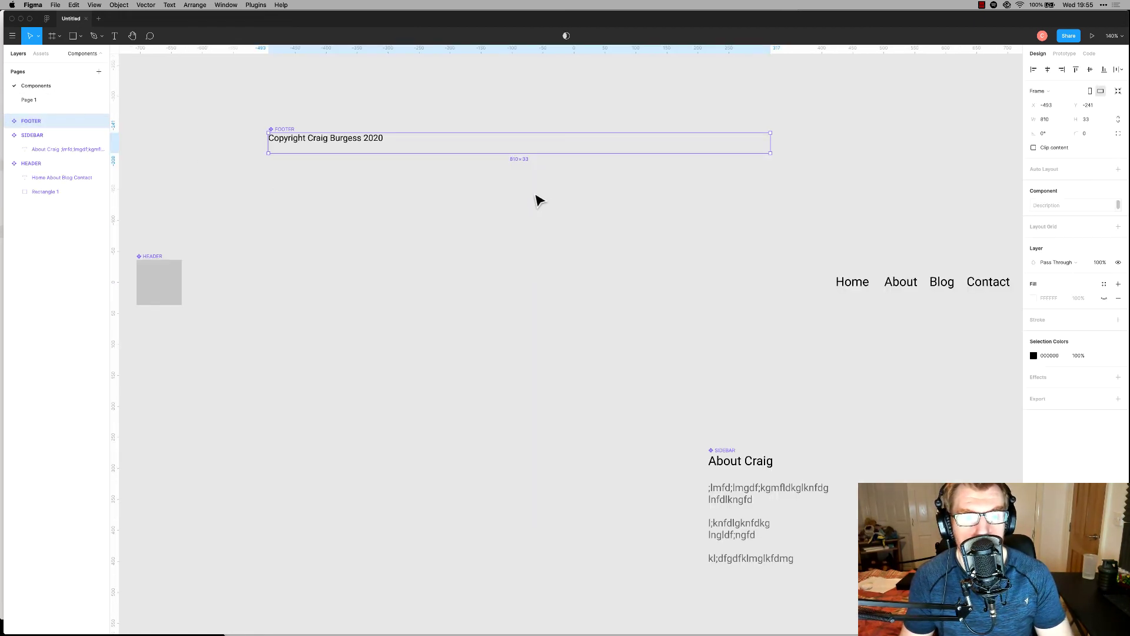
scroll(523, 212, up, 3)
scroll(647, 212, right, 7)
scroll(647, 212, down, 3)
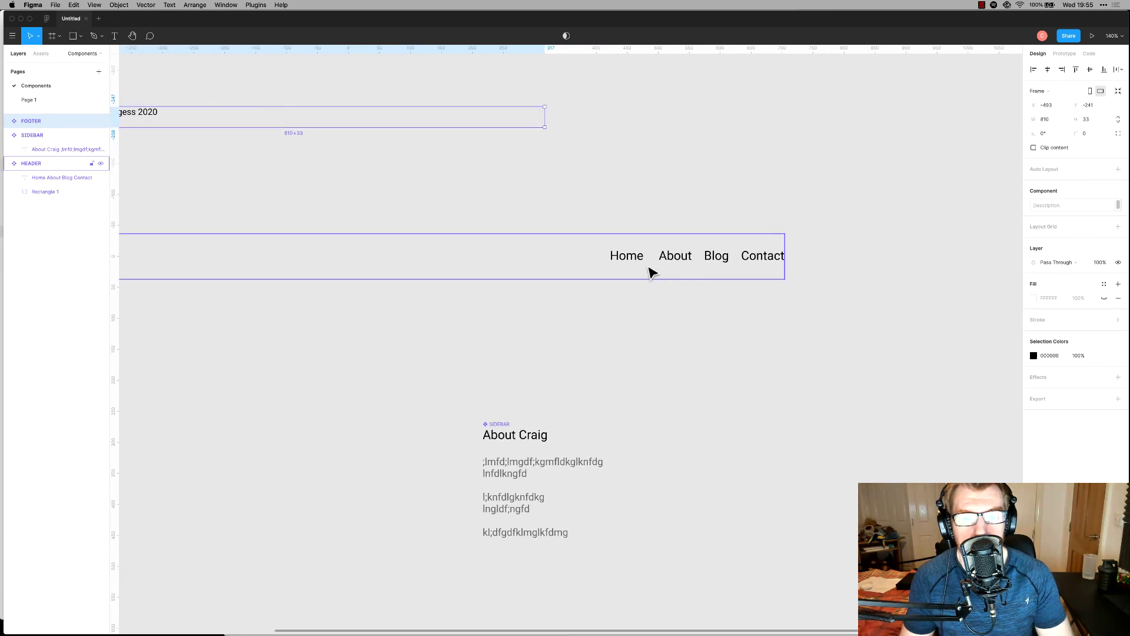
double_click(625, 255)
drag(607, 254, 830, 273)
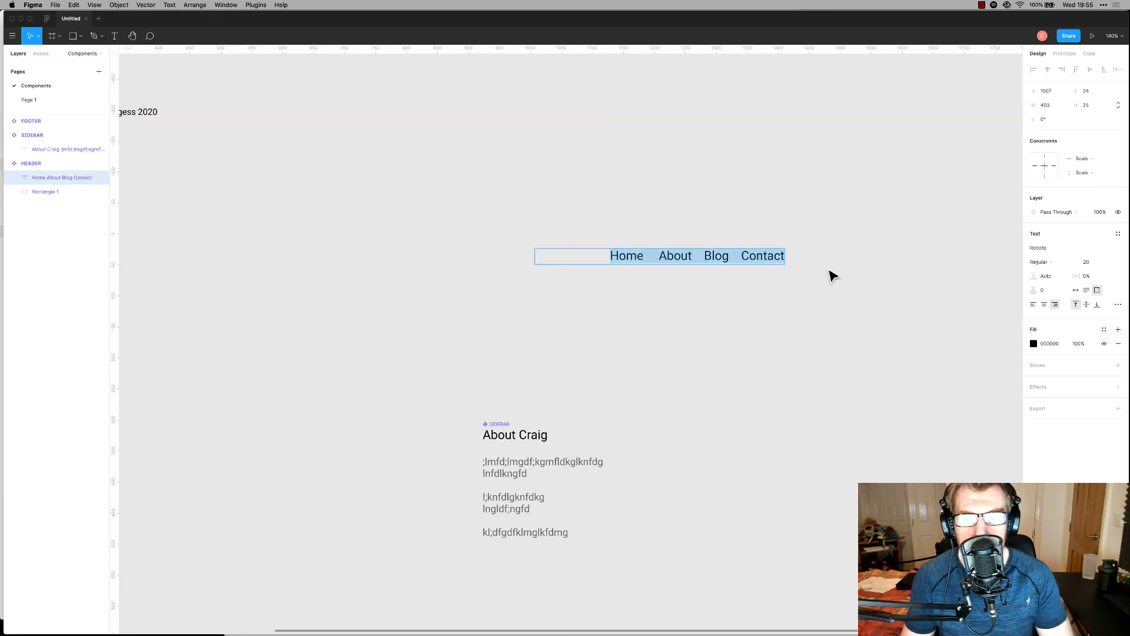
click(1104, 330)
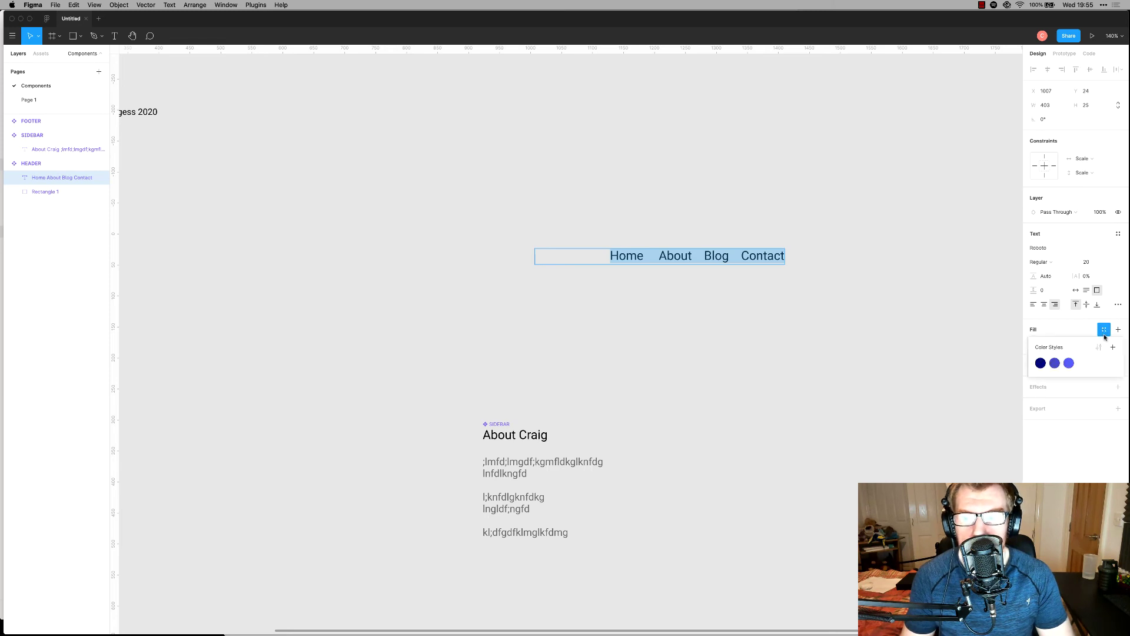
click(1041, 363)
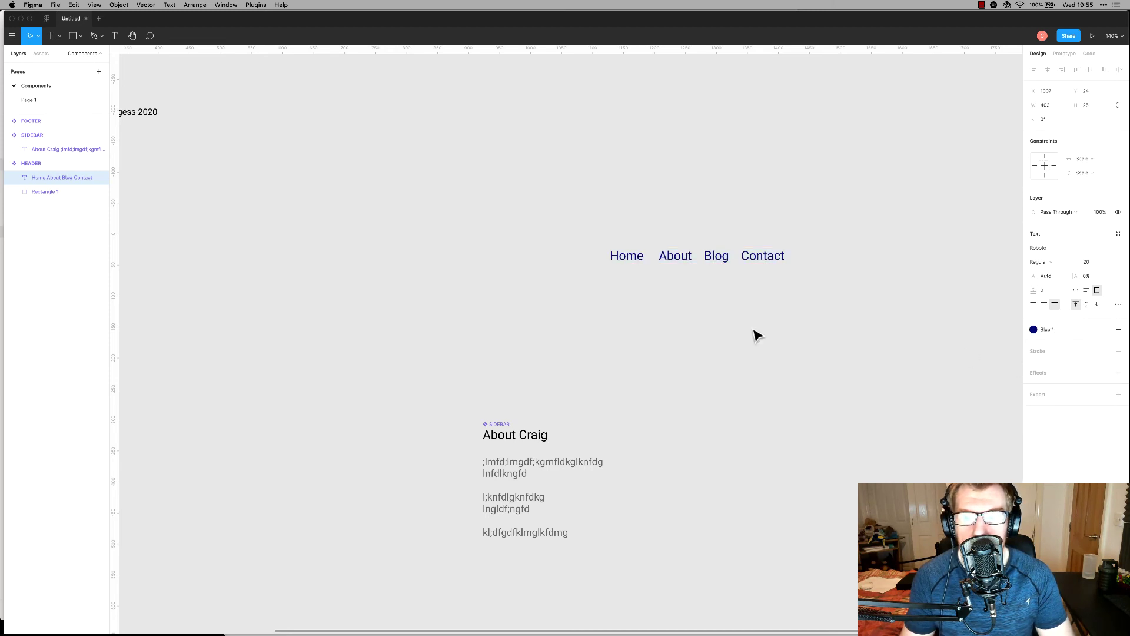
Apply the Blue 2 colour style to only the heading line of the SIDEBAR master's text.
double_click(530, 432)
drag(555, 433, 736, 418)
click(534, 441)
drag(535, 442, 476, 435)
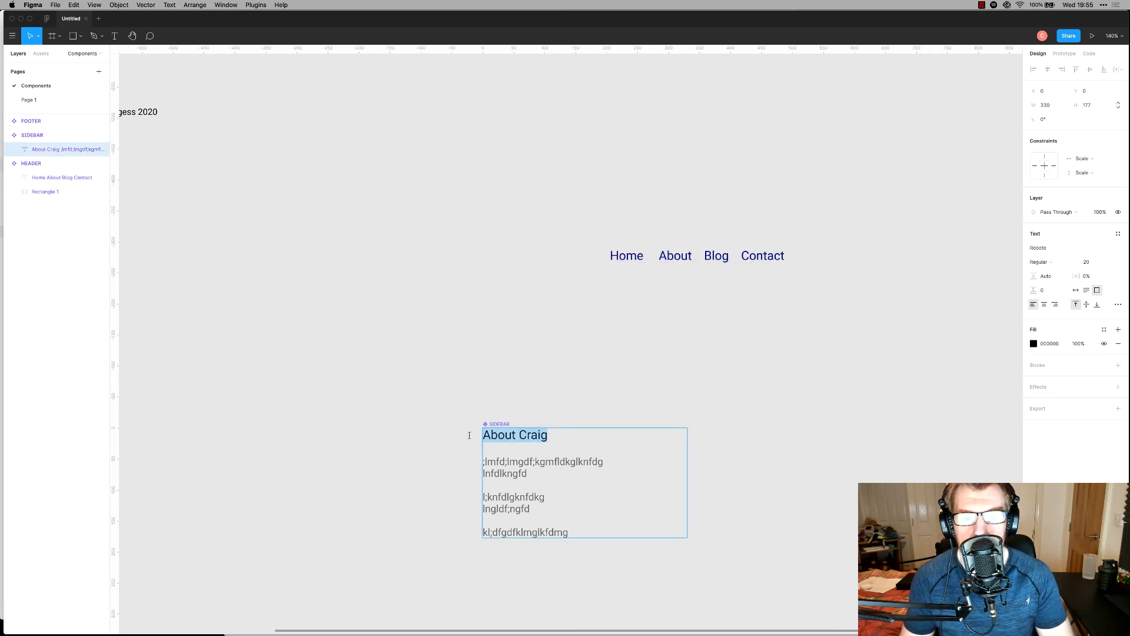
click(1103, 329)
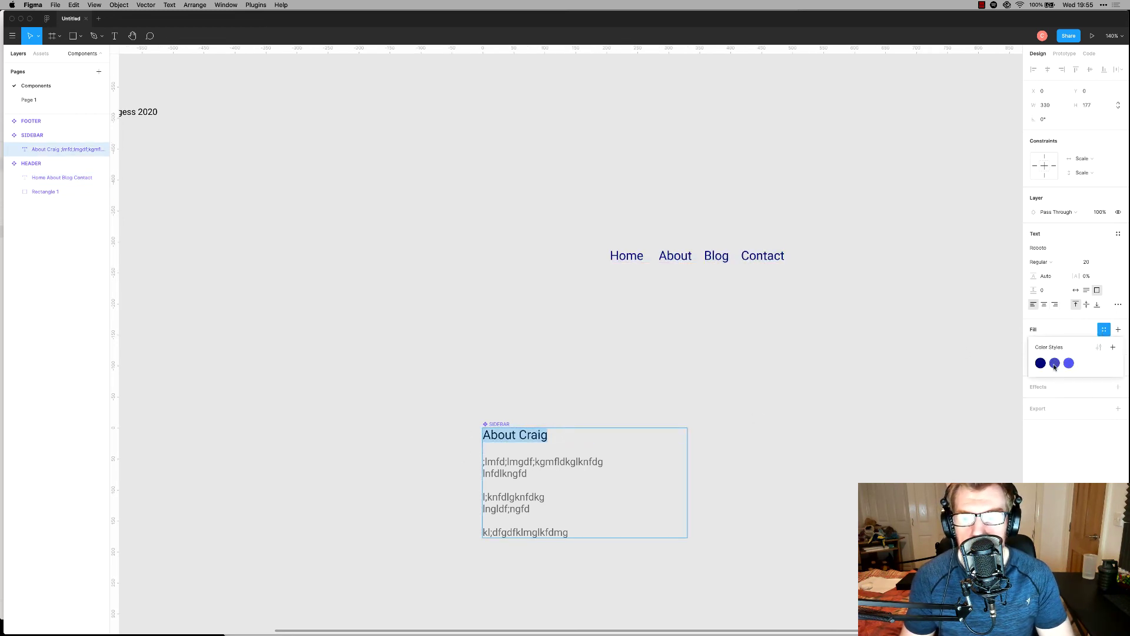
click(1055, 364)
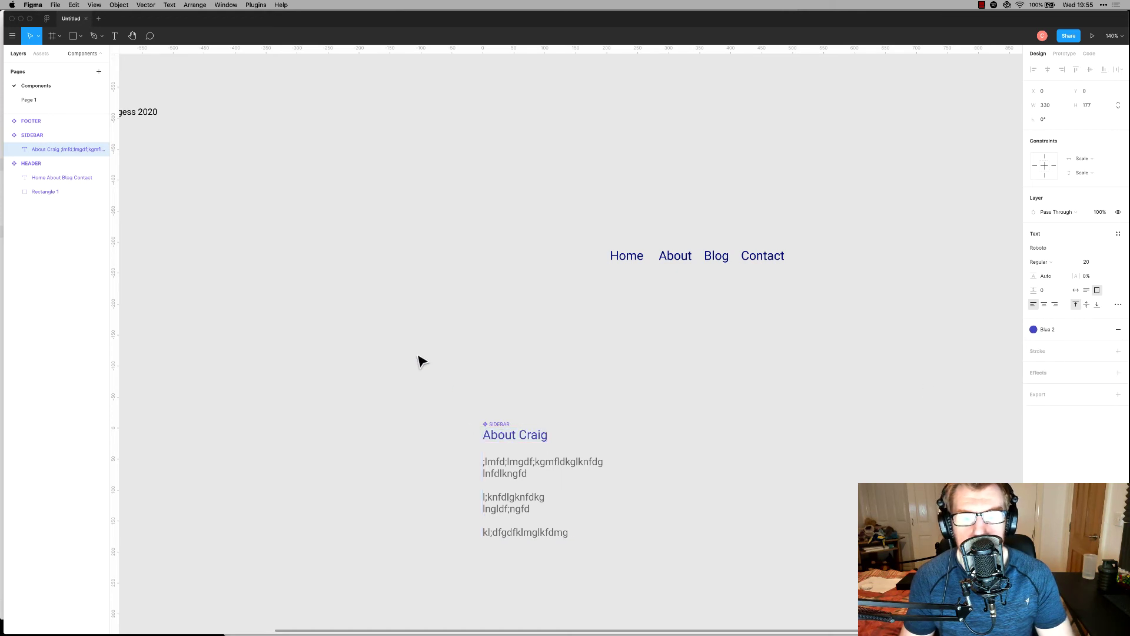
key(Escape)
Apply the Blue 3 colour style to the grey logo square in the HEADER master.
scroll(399, 355, left, 5)
click(314, 321)
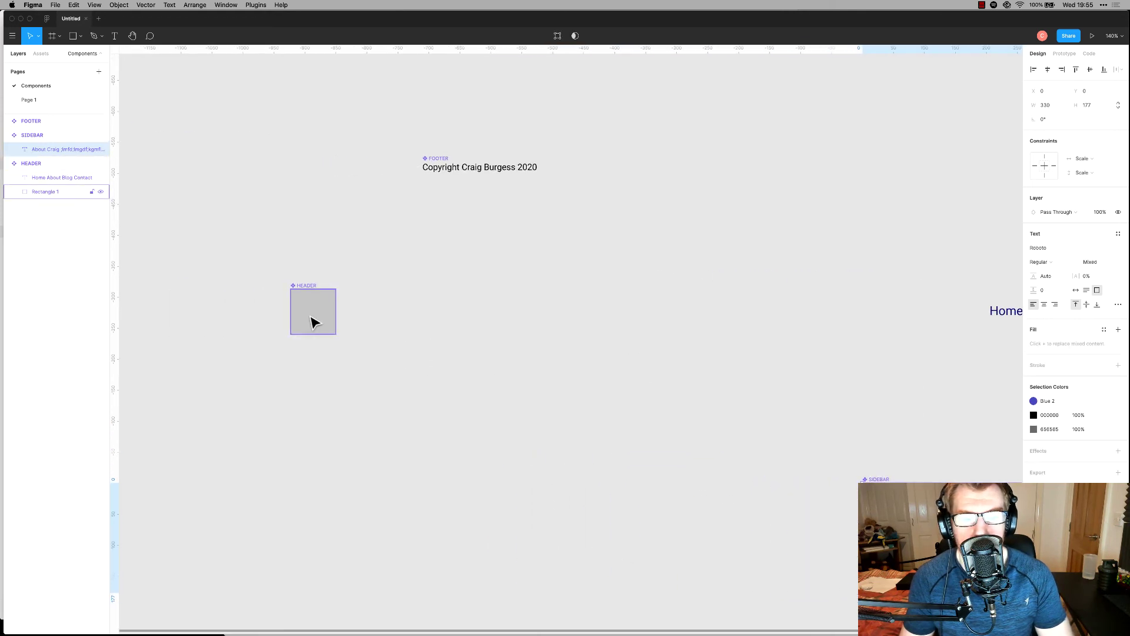
click(1104, 234)
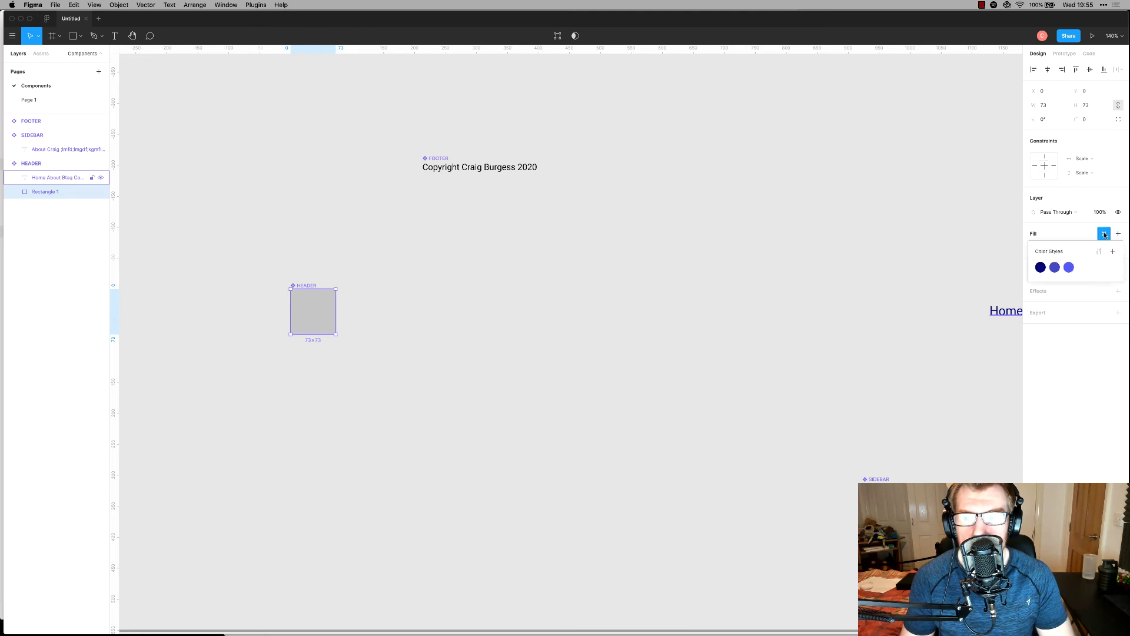
click(1069, 268)
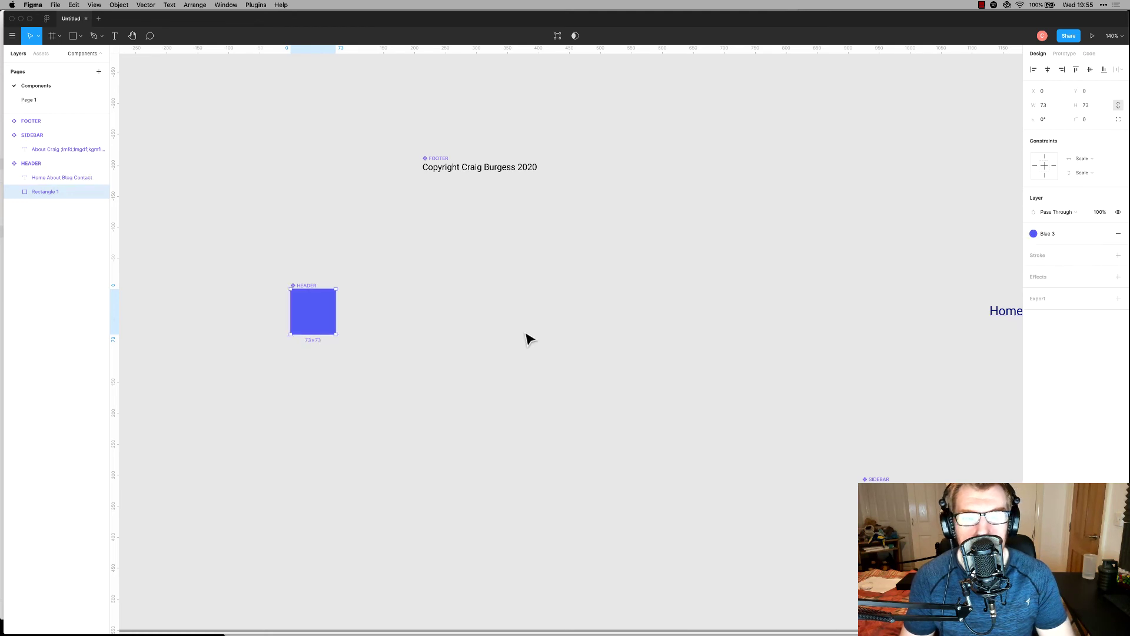
click(542, 409)
Return to Page 1 and delete the three blue sample rectangles from the frame.
click(33, 100)
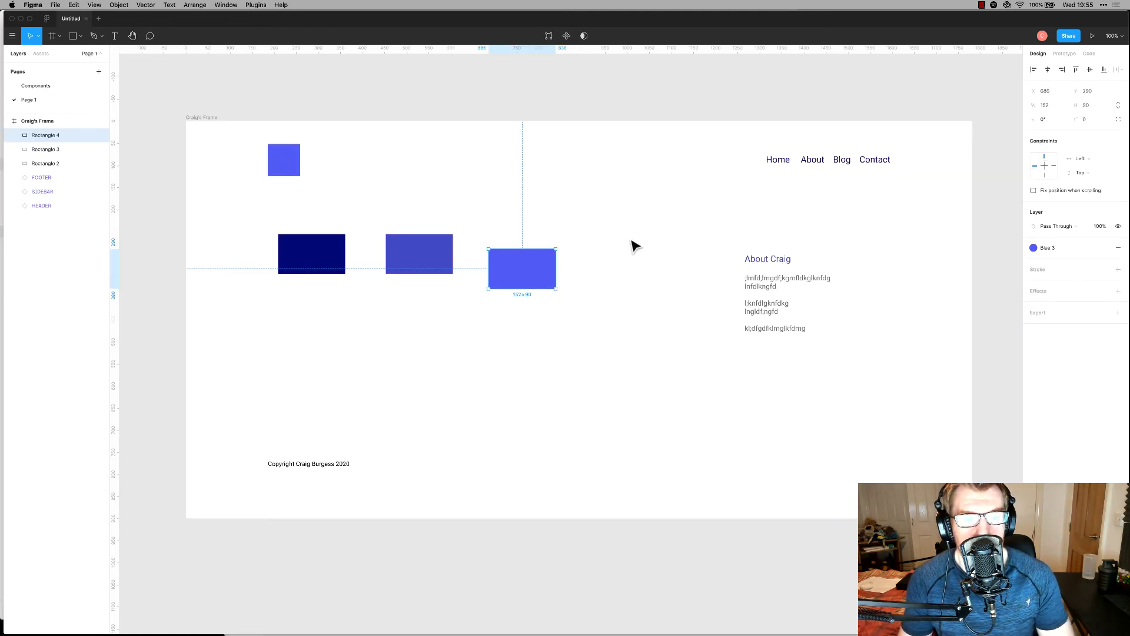
drag(596, 280, 308, 280)
key(Delete)
Apply the Blue 2 colour style to the copyright text in the FOOTER master on the Components page, and return to Page 1.
click(331, 466)
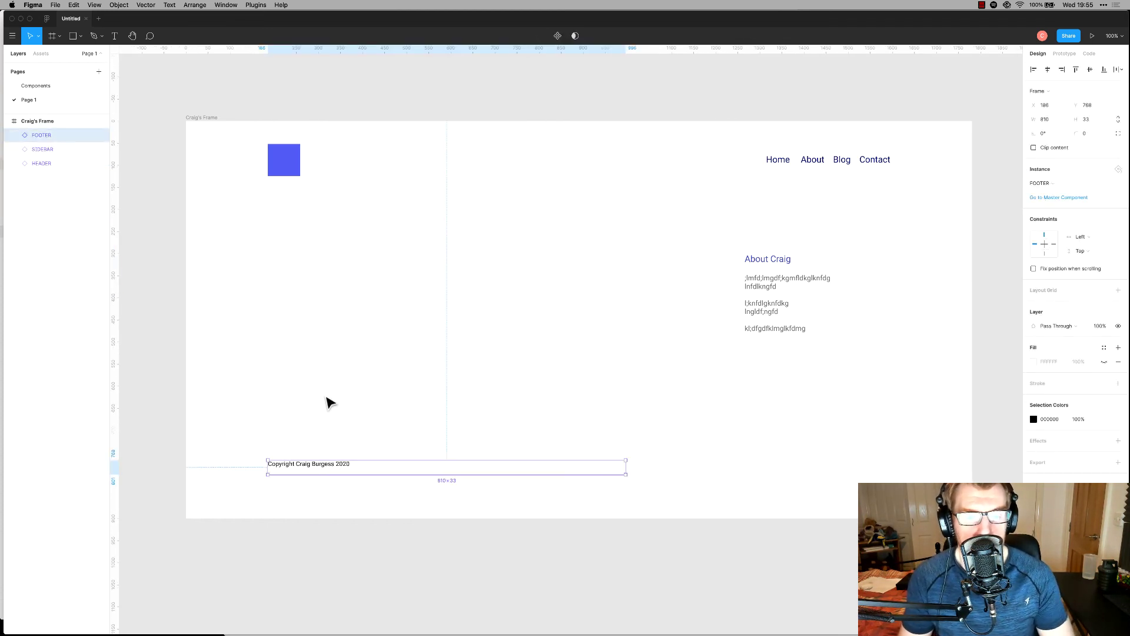
click(36, 87)
click(498, 173)
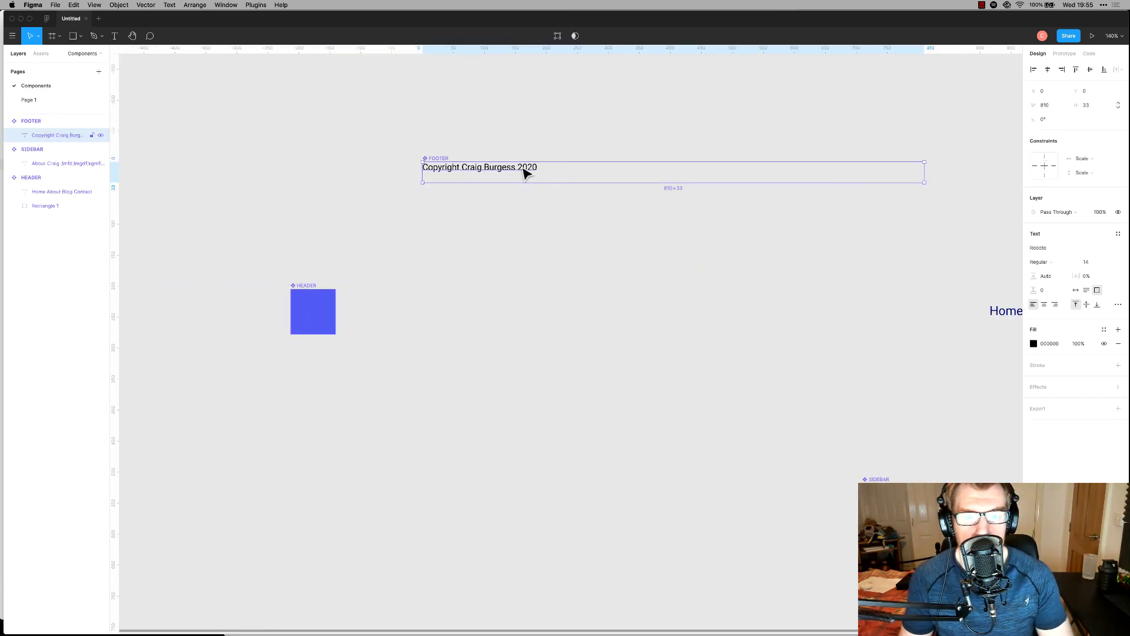
double_click(532, 171)
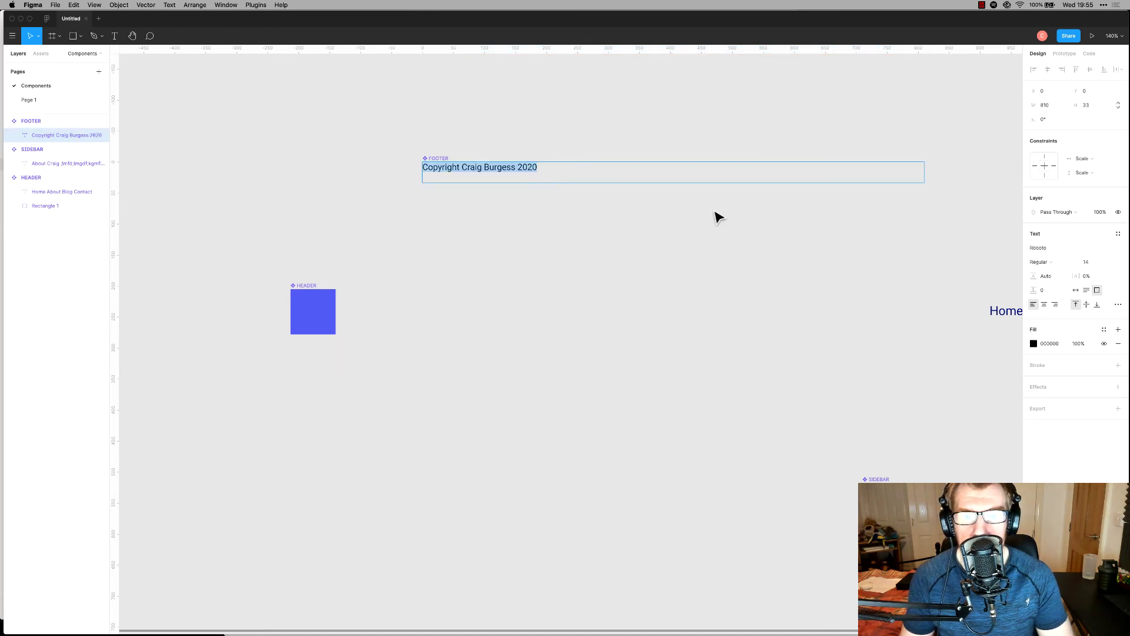
click(1104, 329)
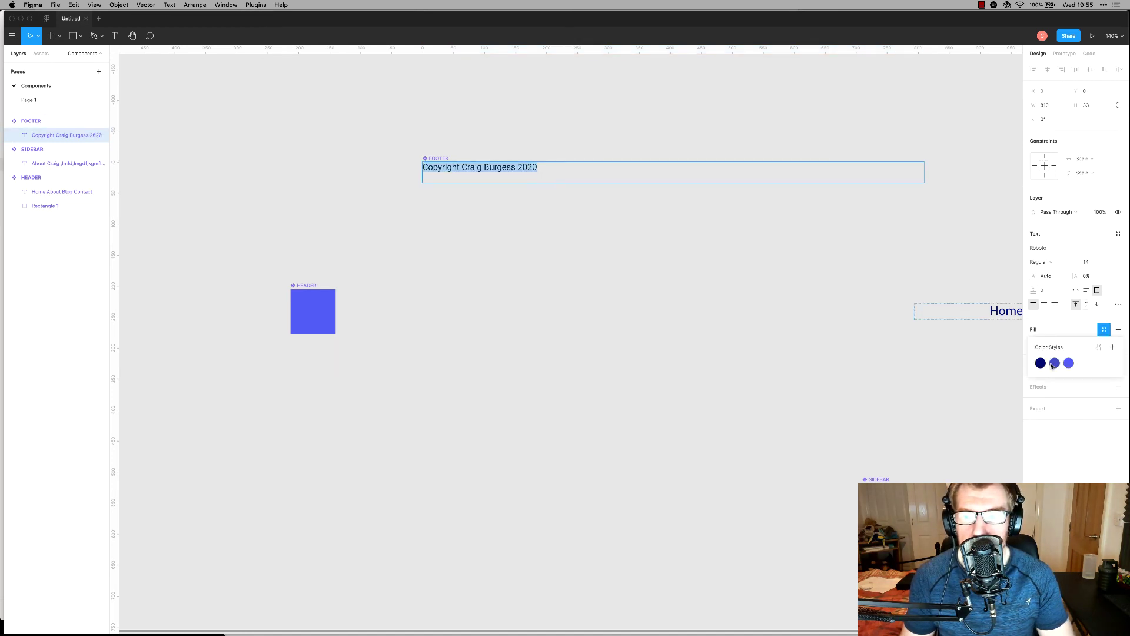
click(1054, 363)
key(Escape)
click(55, 100)
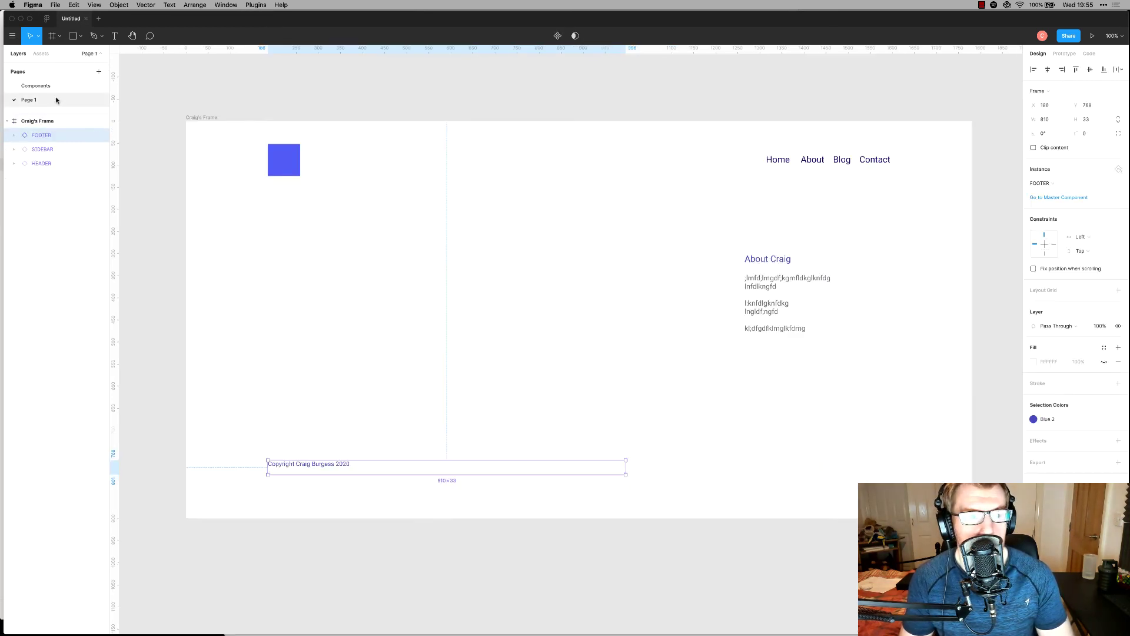
click(309, 396)
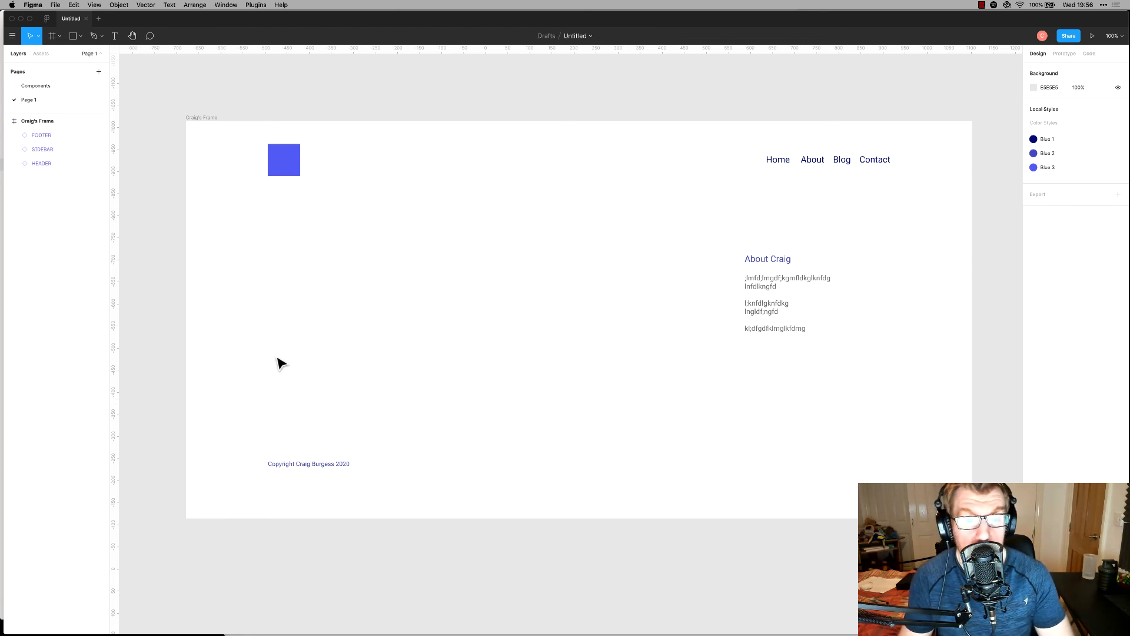
key(t)
drag(272, 248, 495, 353)
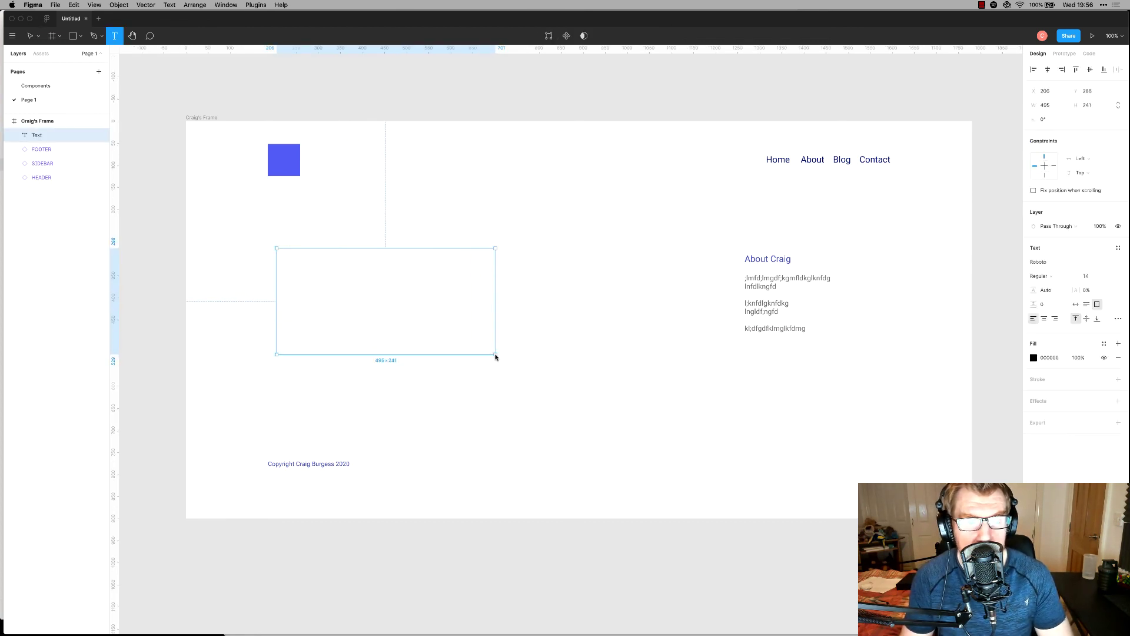
key(Escape)
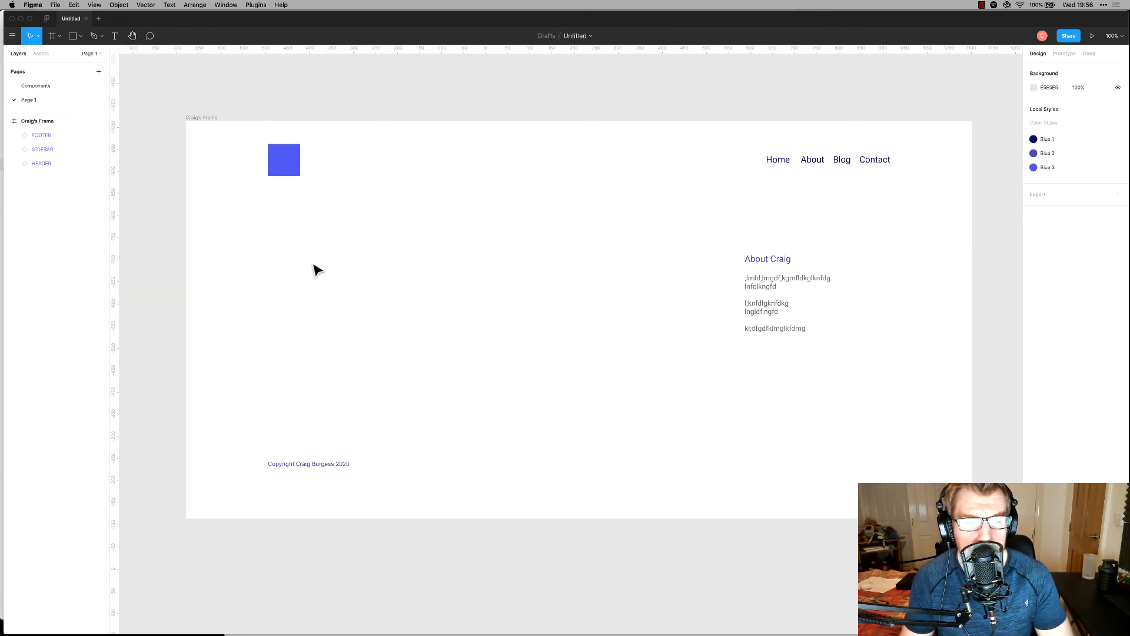
Add a text box about 534 × 163 reading "Heading 1" below the logo square, aligned with its left edge at Y 293.
key(t)
drag(268, 248, 504, 320)
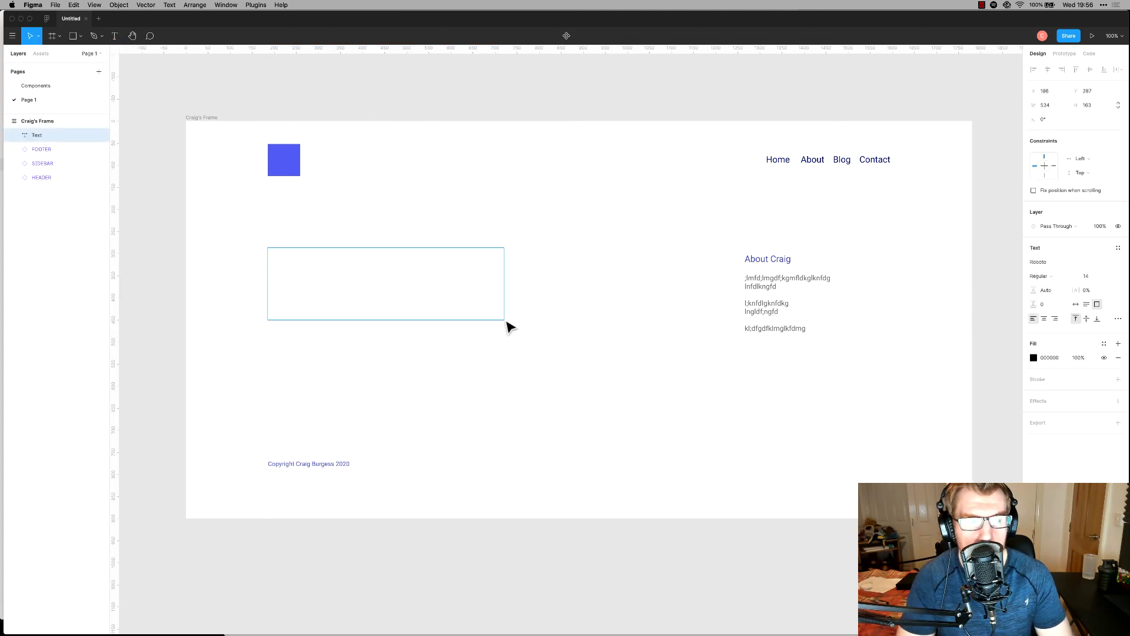
text(Heading 1)
key(Escape)
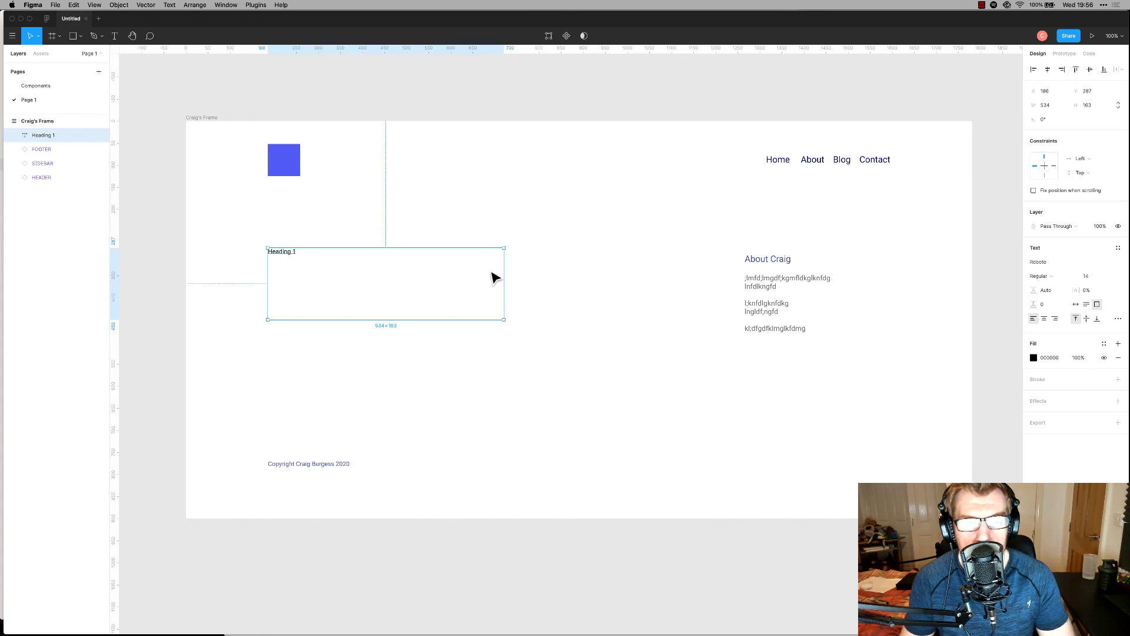
drag(292, 258, 293, 260)
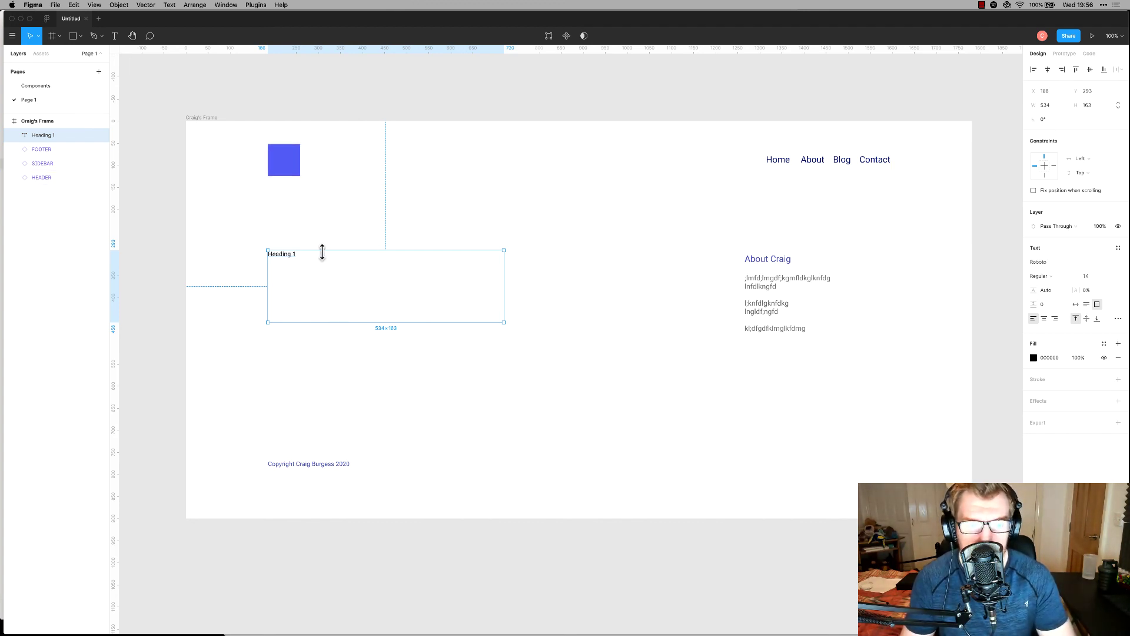
Set the font size of the "Heading 1" text to 30.
double_click(288, 265)
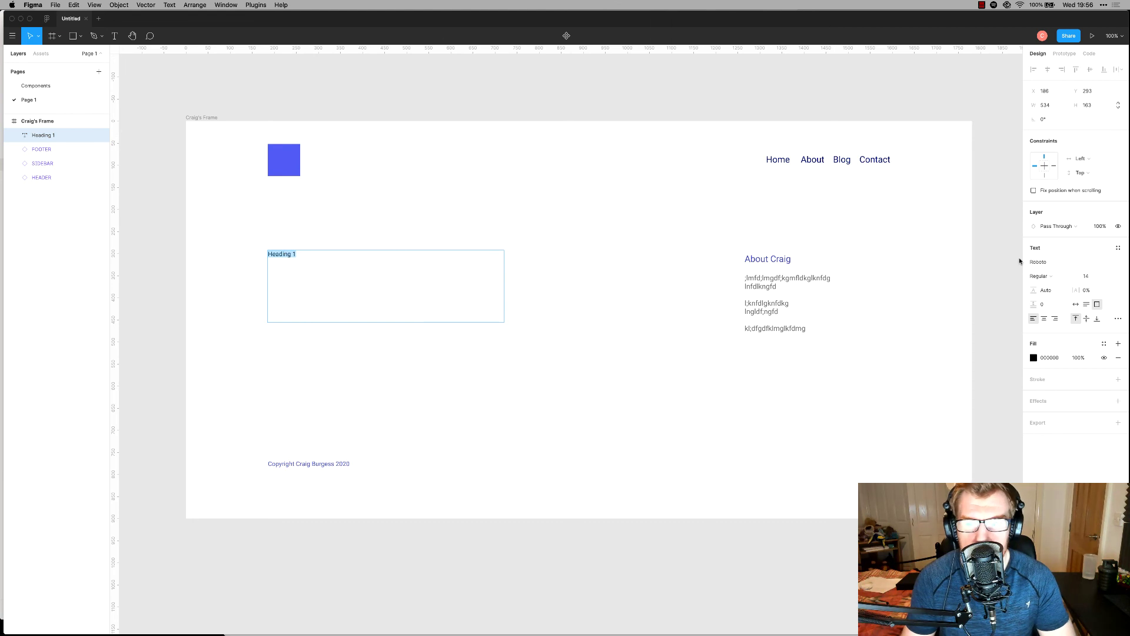
click(1093, 276)
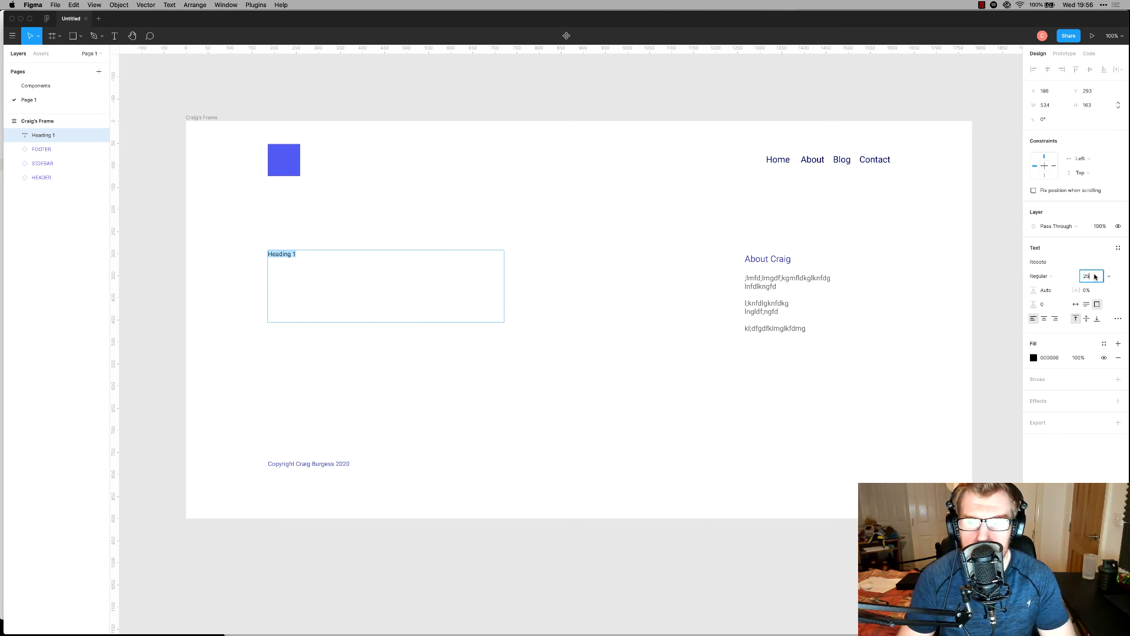
text(25)
key(Return)
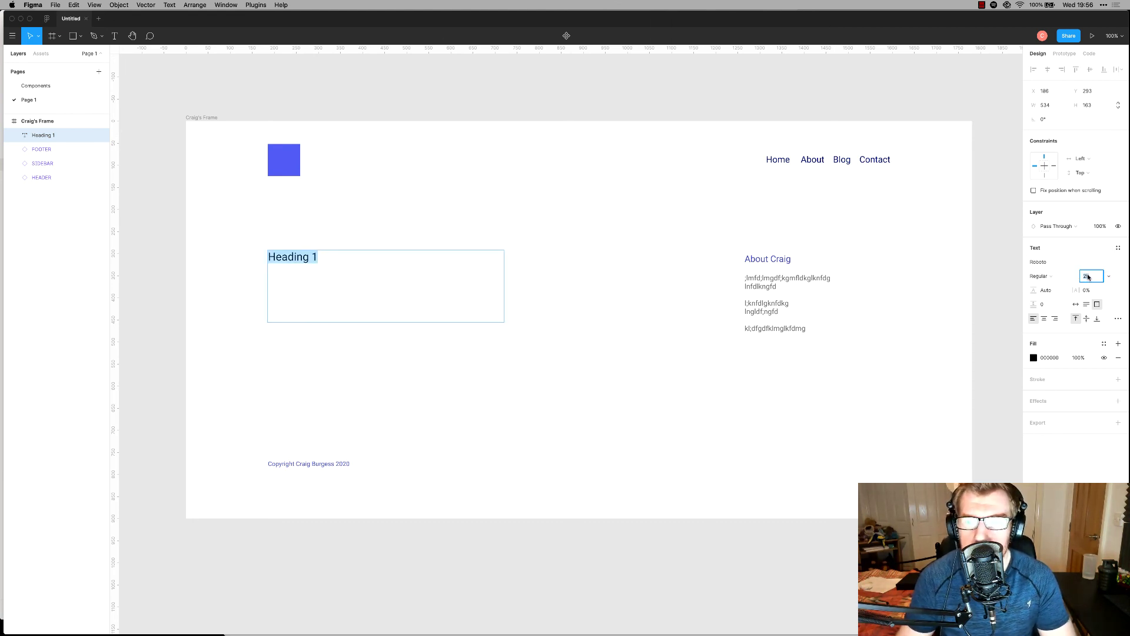
key(Return)
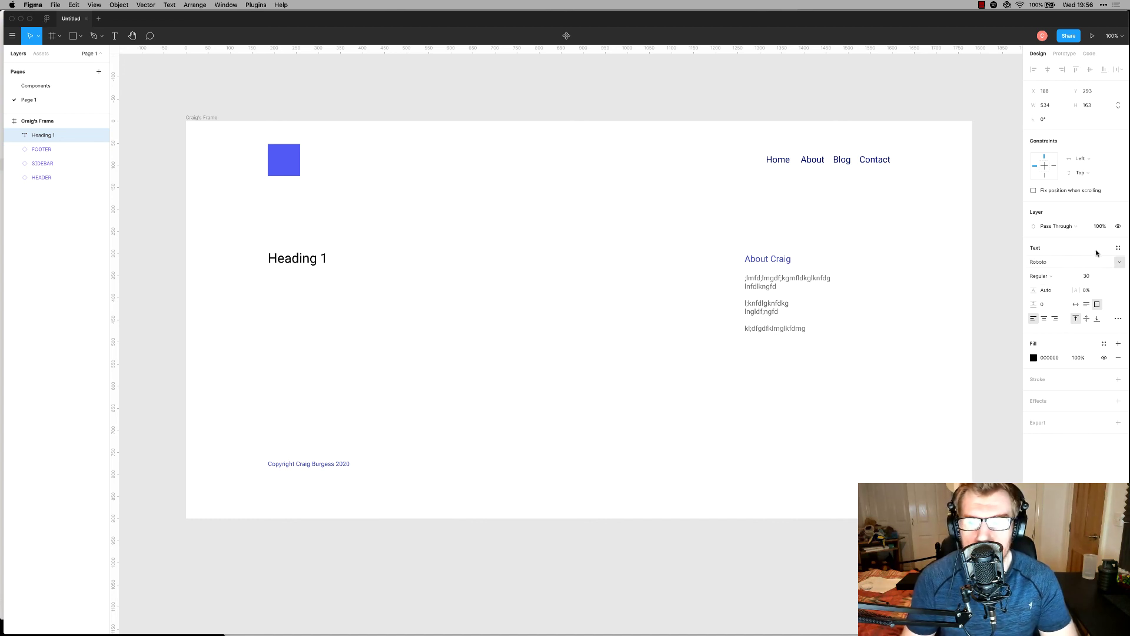
Create a text style named H1 from the "Heading 1" text.
click(1118, 247)
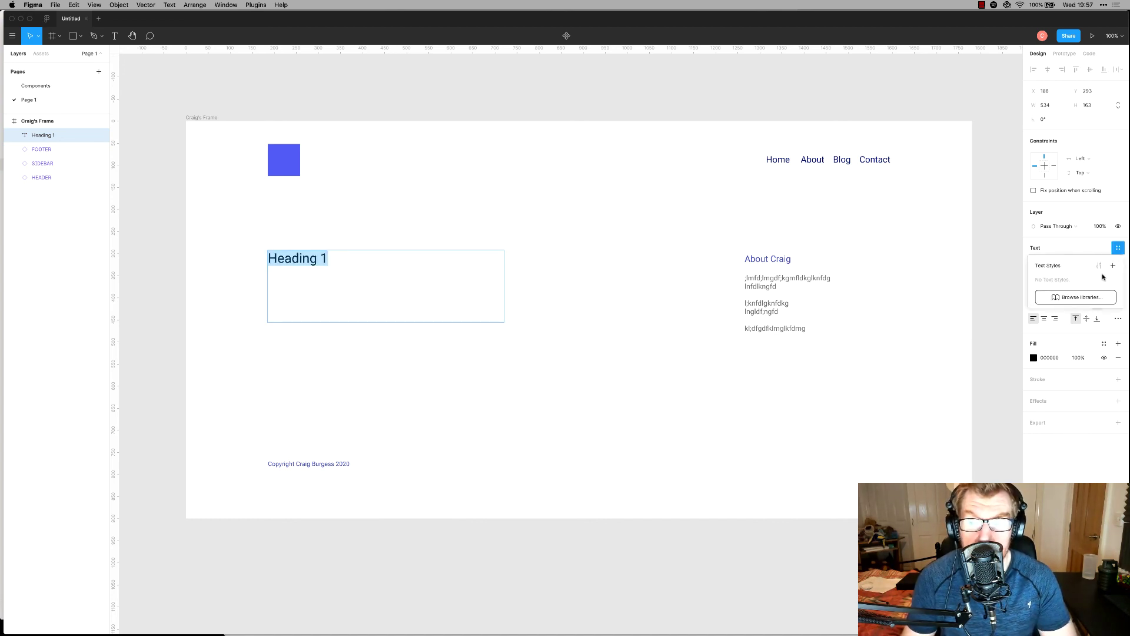
click(1112, 266)
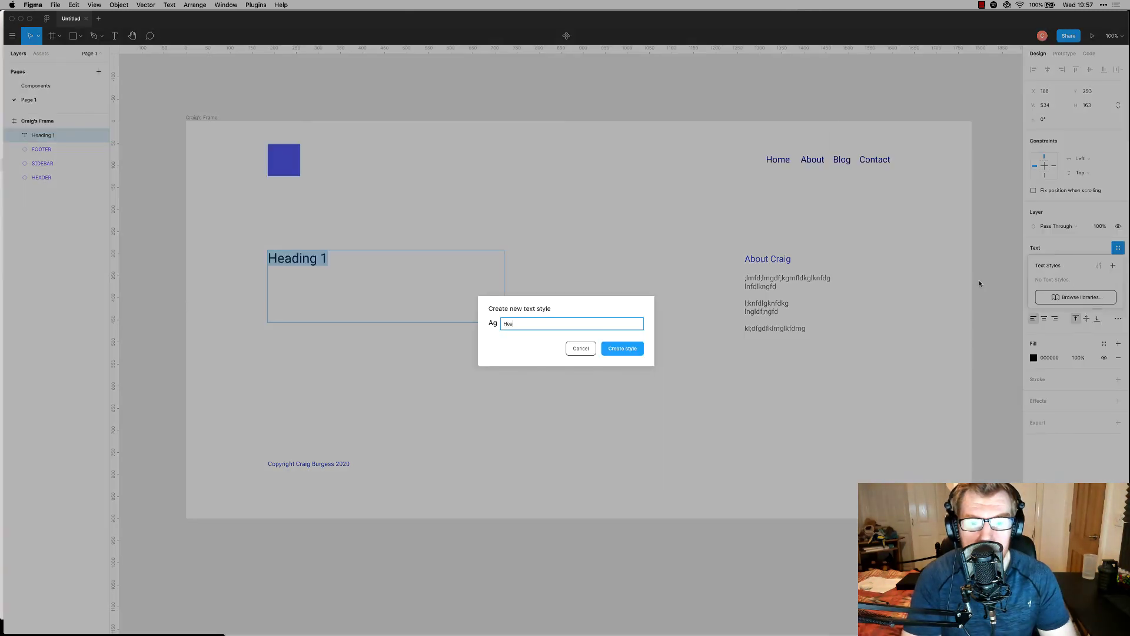
text(Heade)
key(super+a)
text(H)
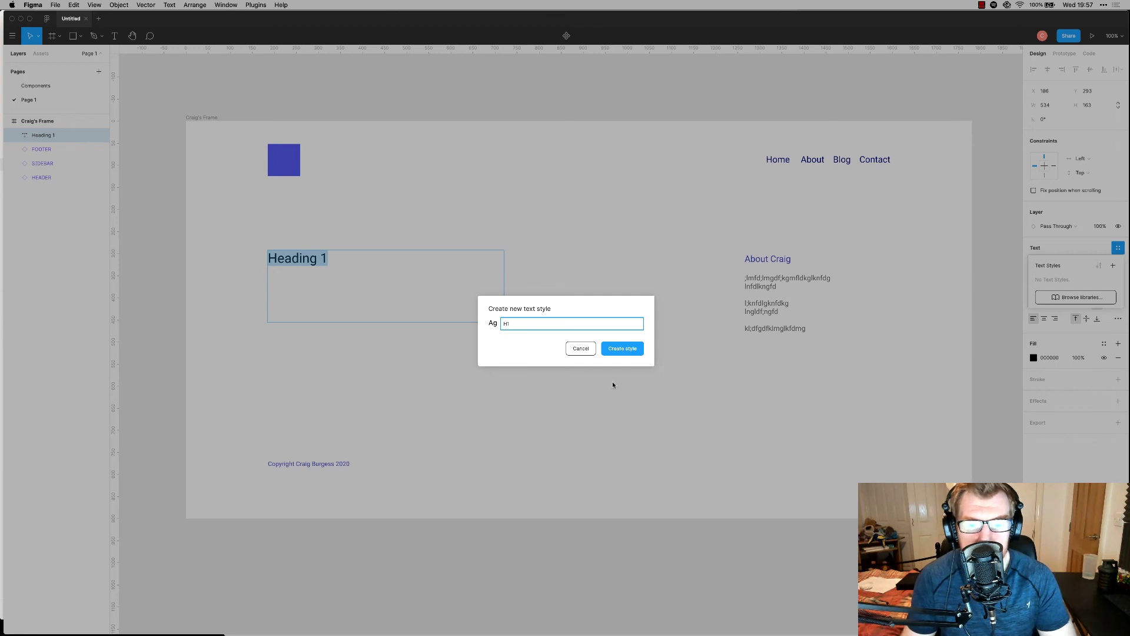
click(621, 350)
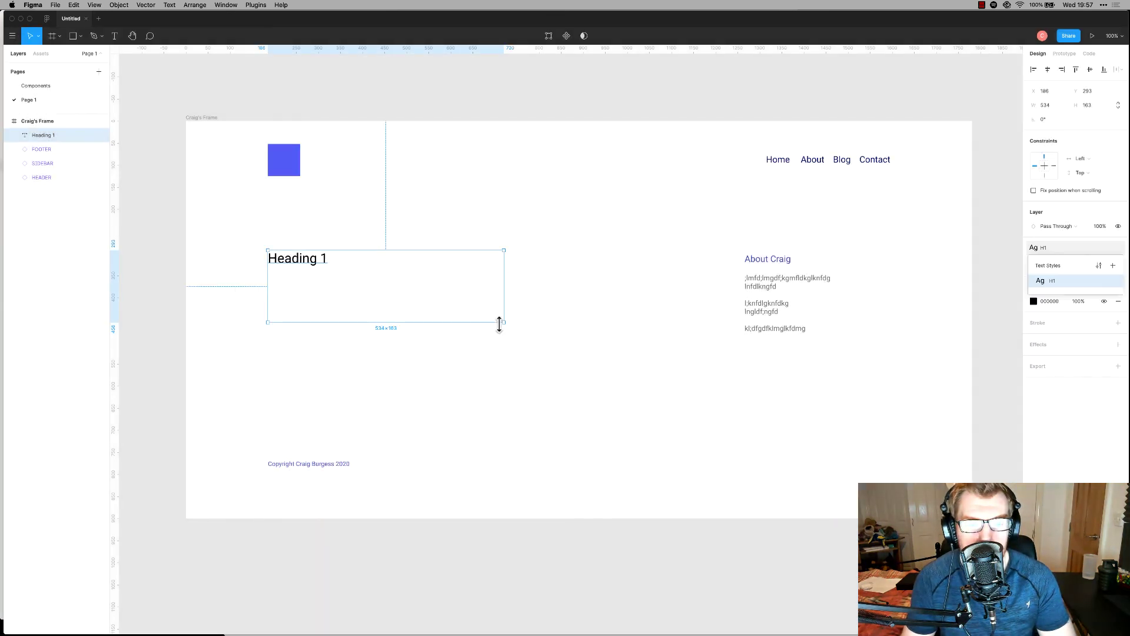
Shrink the "Heading 1" text box to about 532 × 31 and place a copy directly below it at Y 390.
drag(505, 322, 502, 266)
click(482, 300)
drag(321, 260, 320, 306)
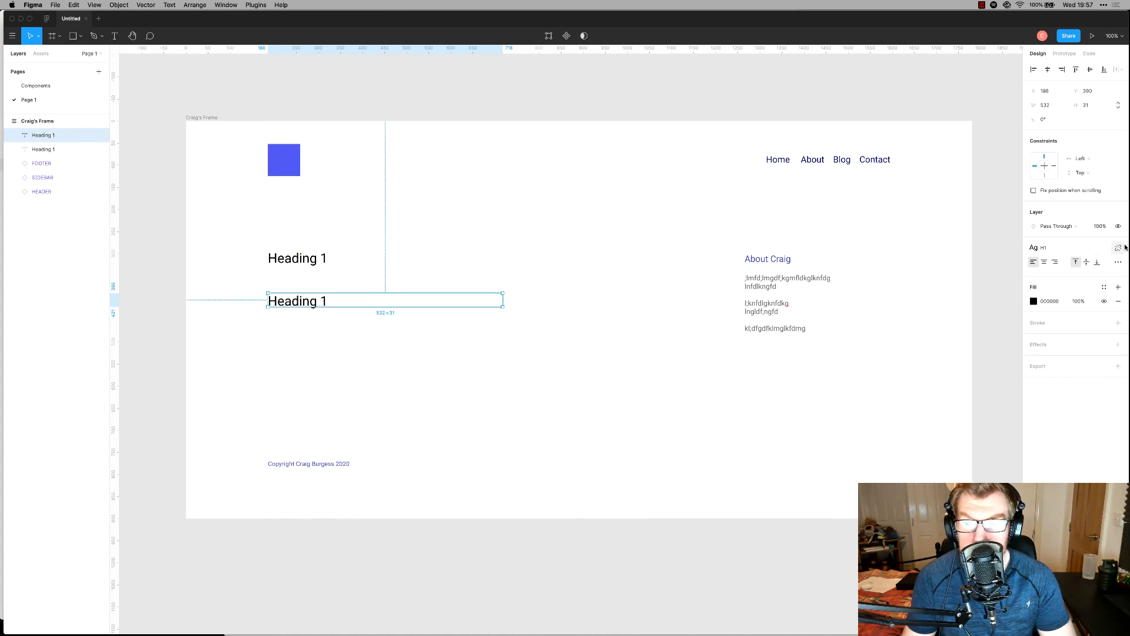
Detach the H1 style from the copied heading and set its font size to 25.
click(1118, 248)
click(1098, 272)
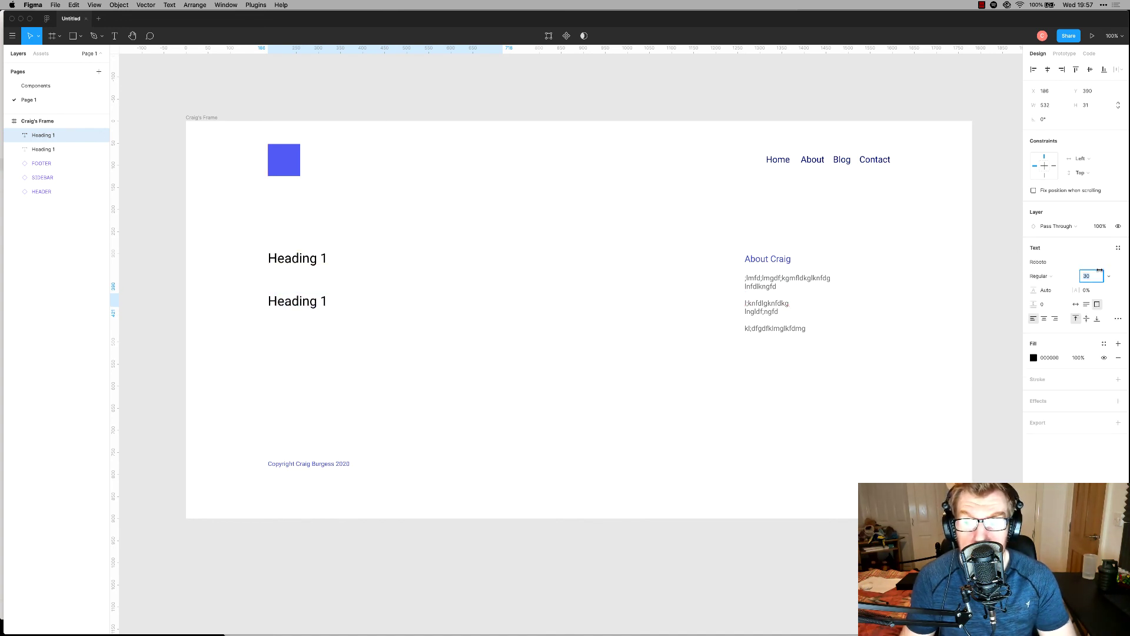
text(25)
key(Return)
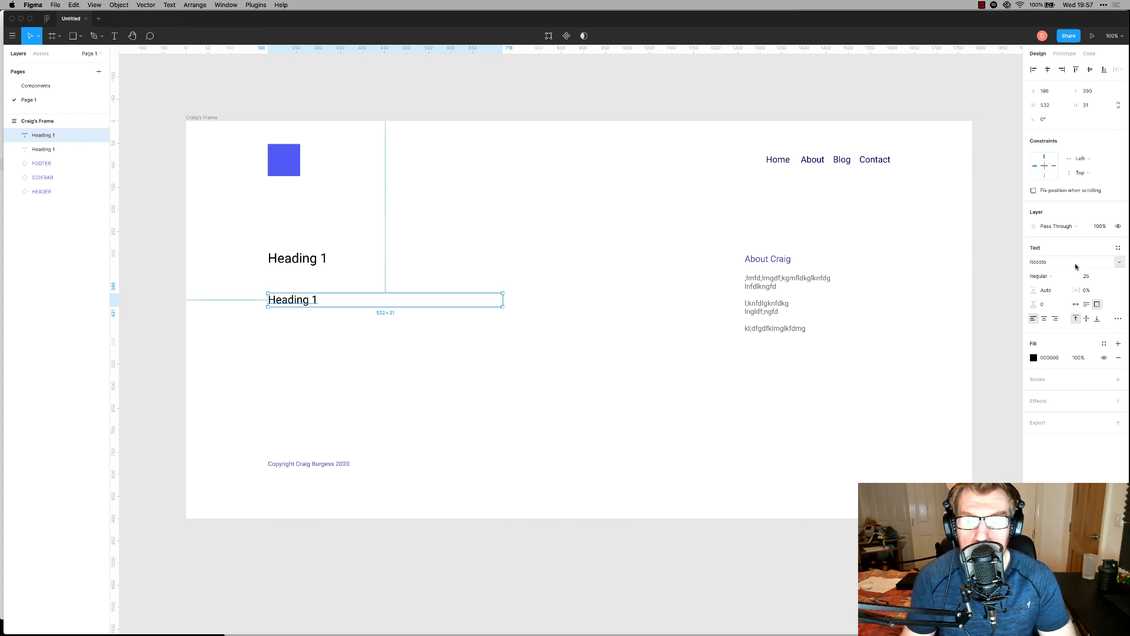
Create a text style named H2 from the lower heading and deselect it.
click(1118, 248)
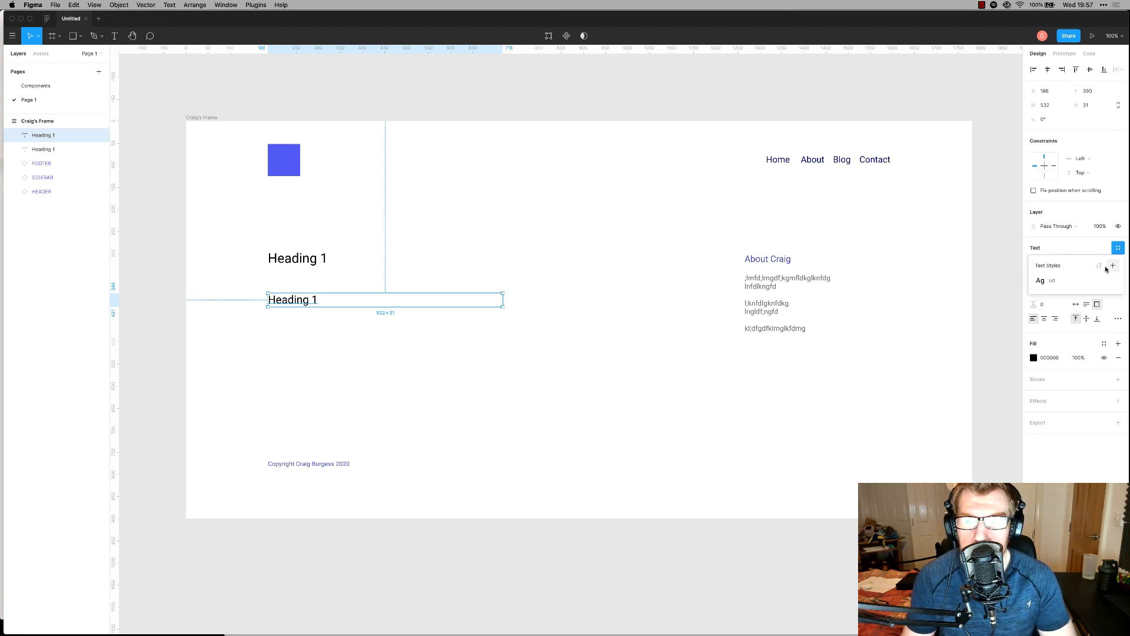
click(1112, 266)
text(H2)
key(Return)
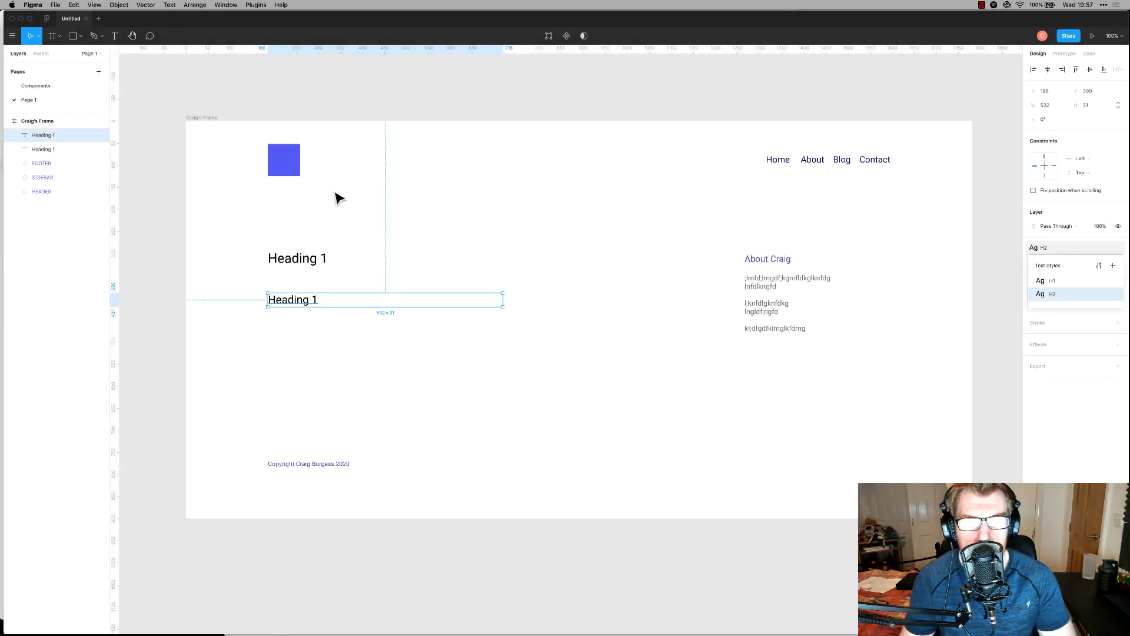
click(303, 365)
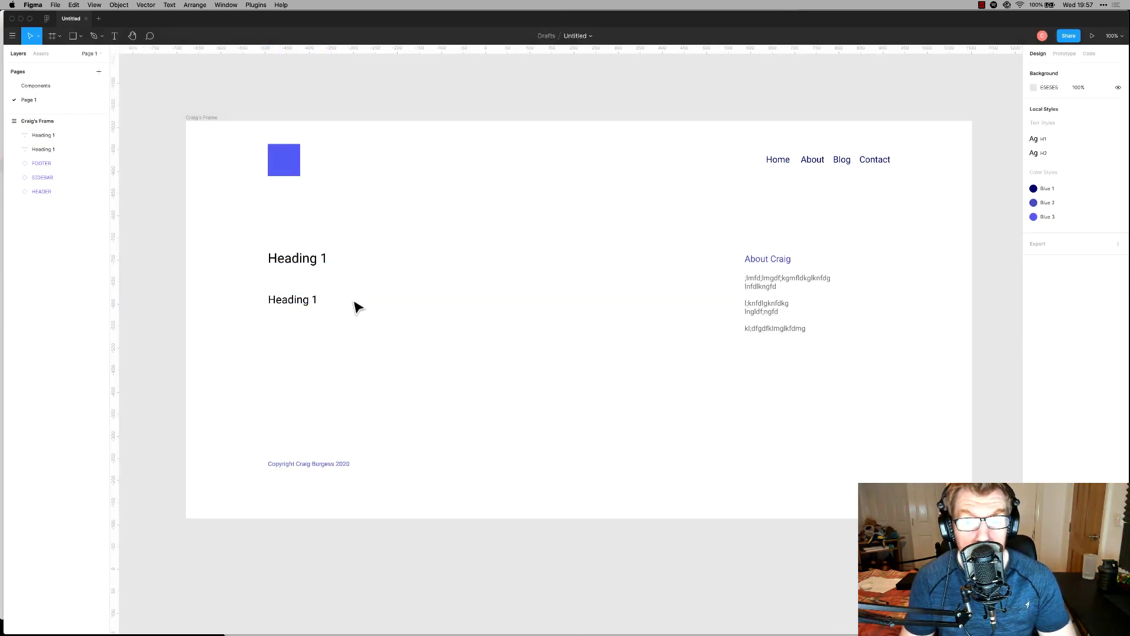
Add a text box about 664 × 111 above the footer with the sample text "sdfsd;lfmdsmfds;mfsd" and select all of its text.
click(760, 302)
click(453, 361)
key(t)
drag(259, 362, 556, 417)
text(sdfsd;lfmdsmfds;mfsd)
key(super+a)
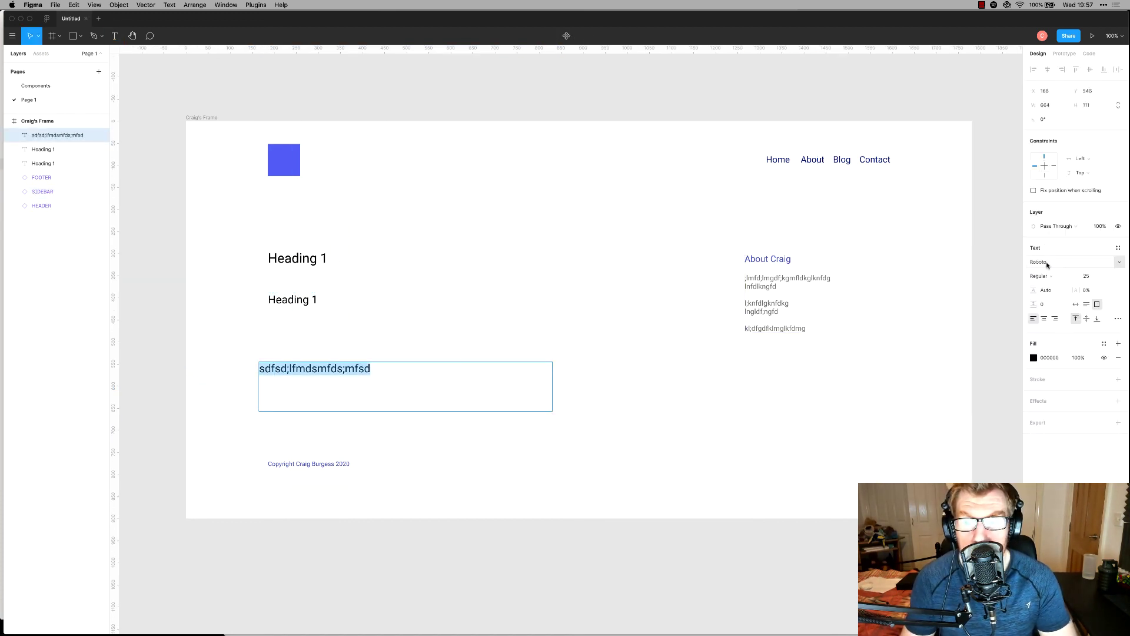
Apply the H1 text style to the sample text and switch it to the H2 style.
click(1119, 249)
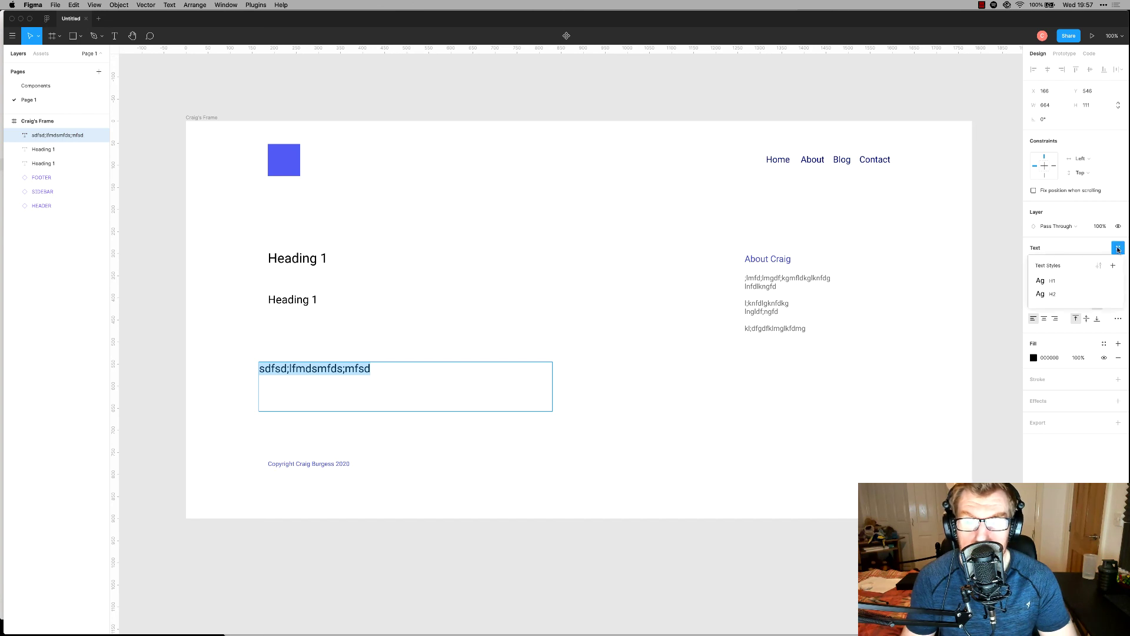
click(1054, 282)
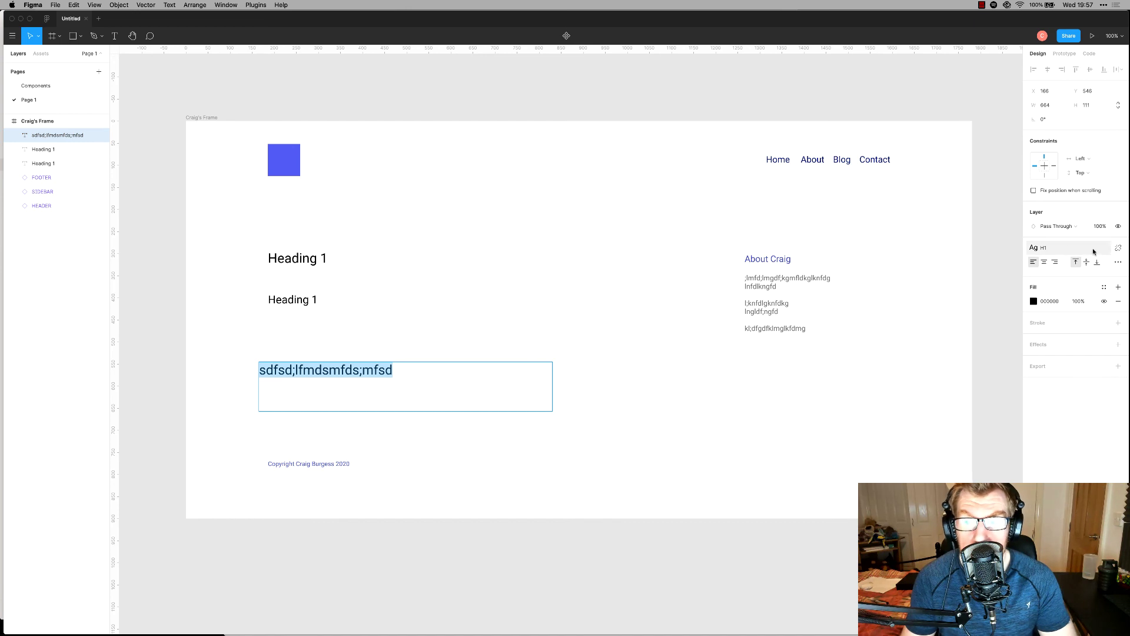
click(1037, 247)
click(1060, 298)
key(Escape)
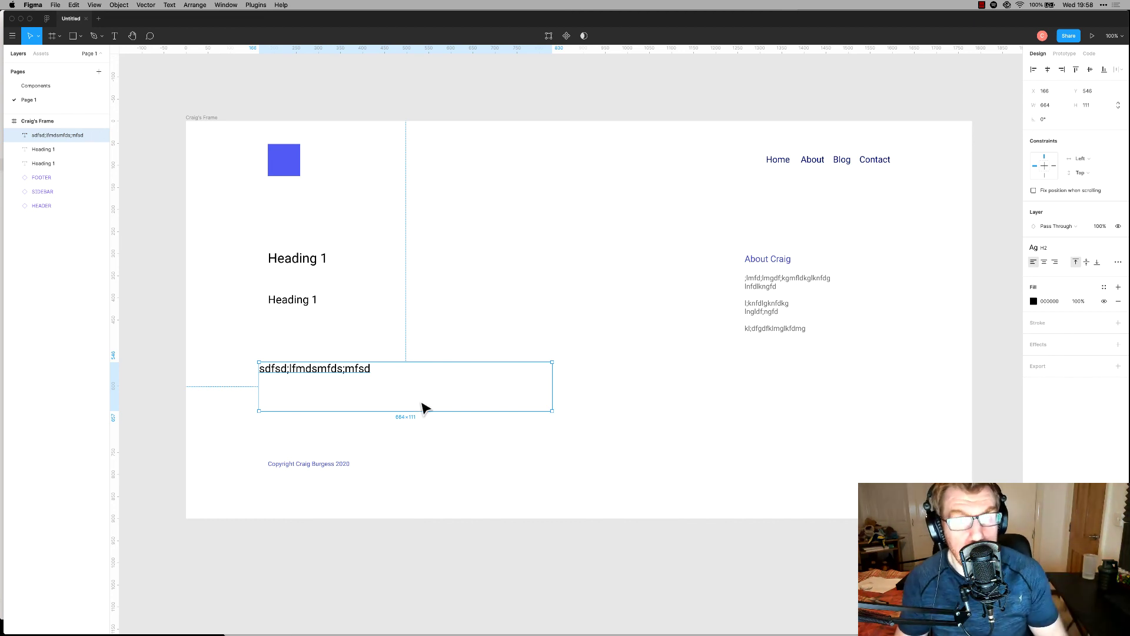
Delete the sample text box above the footer and move the lower heading down slightly to Y 403.
click(321, 265)
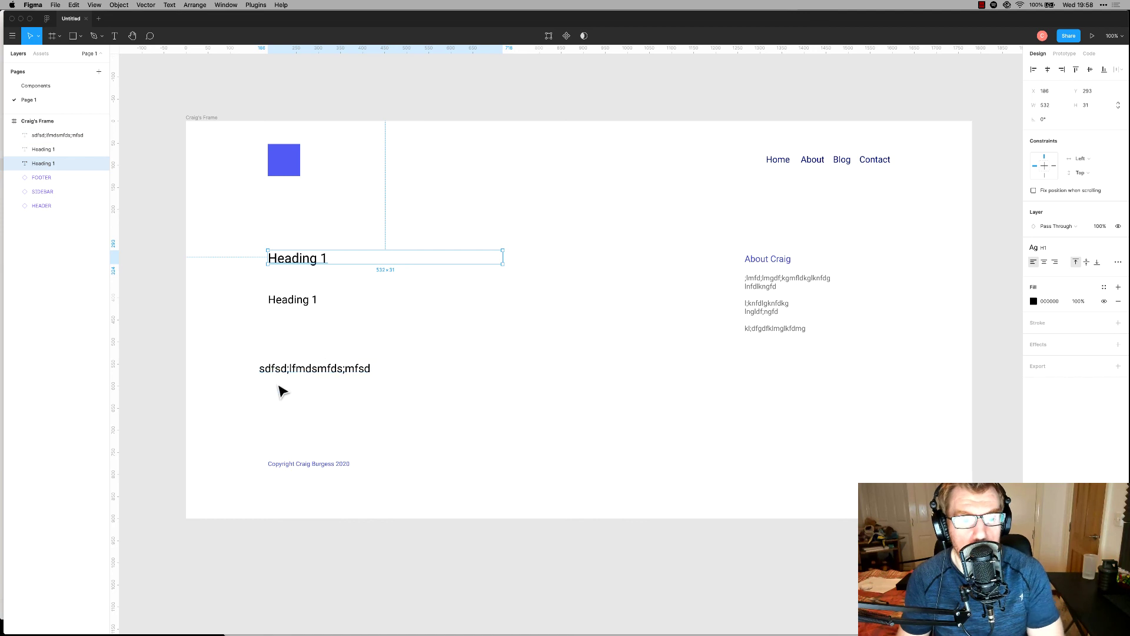
click(299, 368)
key(Delete)
drag(306, 298, 304, 312)
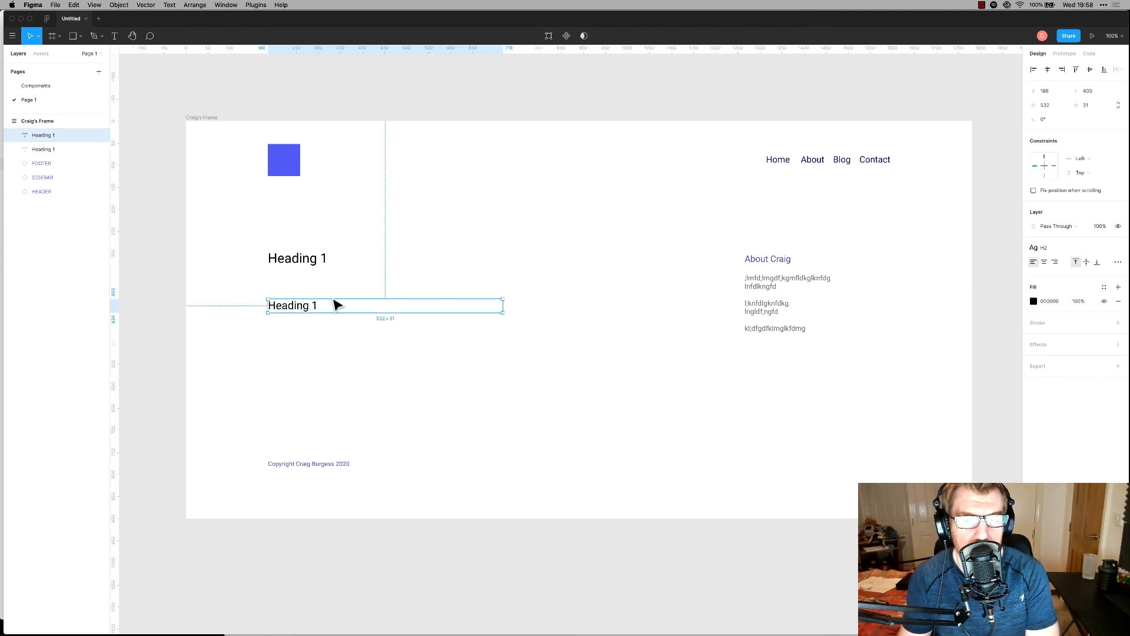
Apply the H2 text style to only the heading line of the SIDEBAR instance's text on Page 1.
click(780, 265)
double_click(783, 262)
drag(792, 259, 731, 257)
click(1118, 254)
click(1052, 302)
key(Escape)
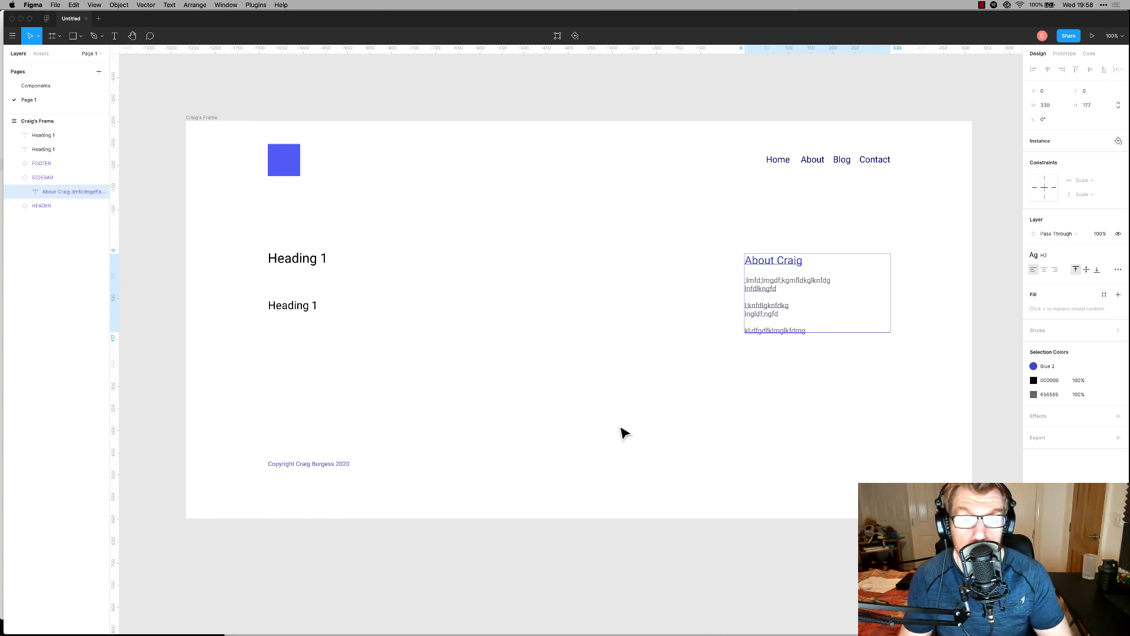
click(594, 429)
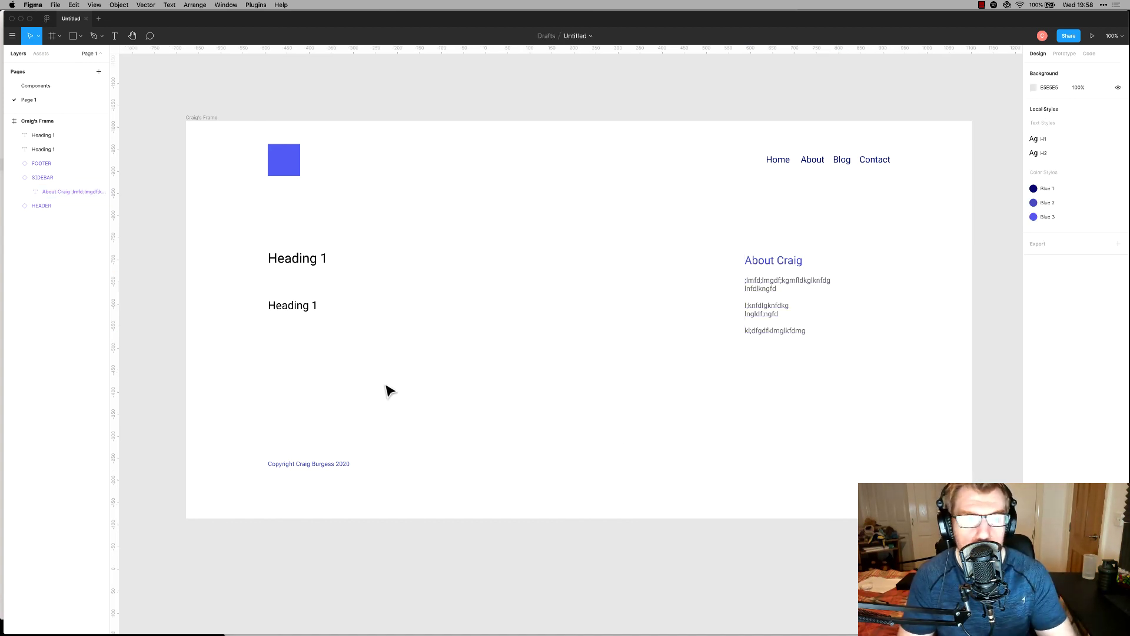